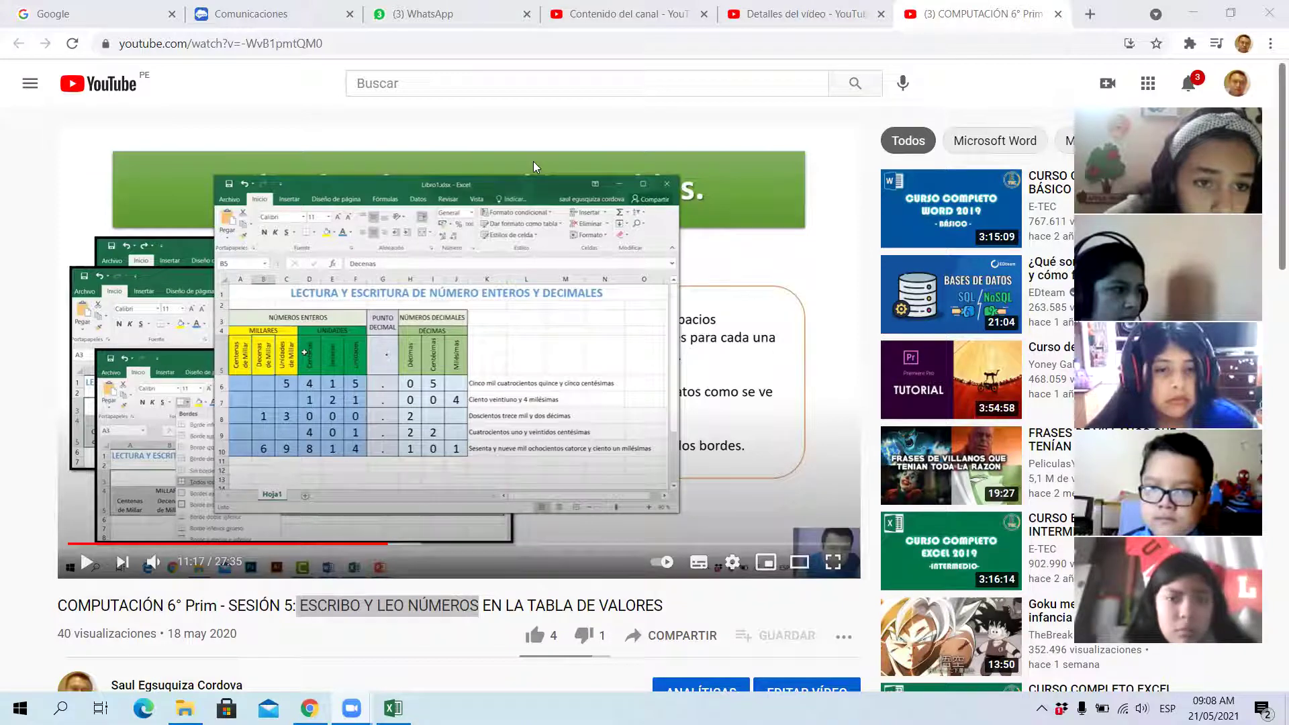
Switch to Excel and create a new blank workbook
left_click(393, 708)
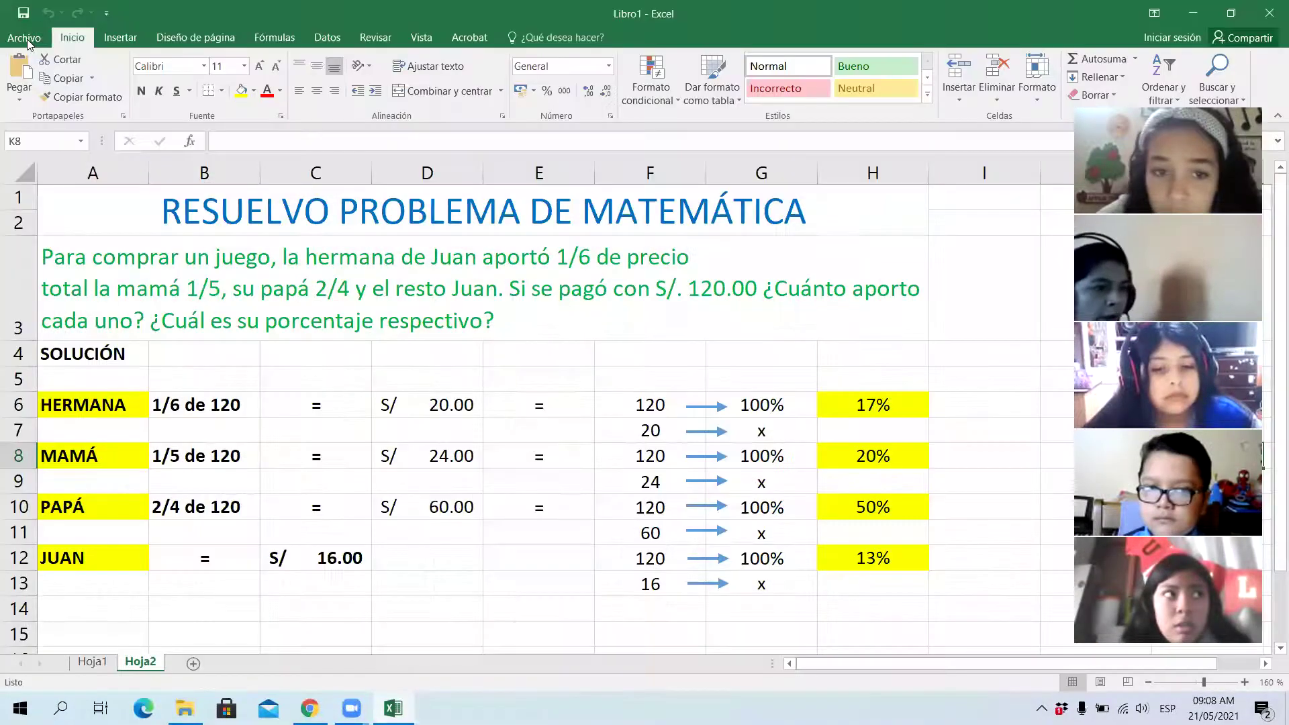
left_click(27, 39)
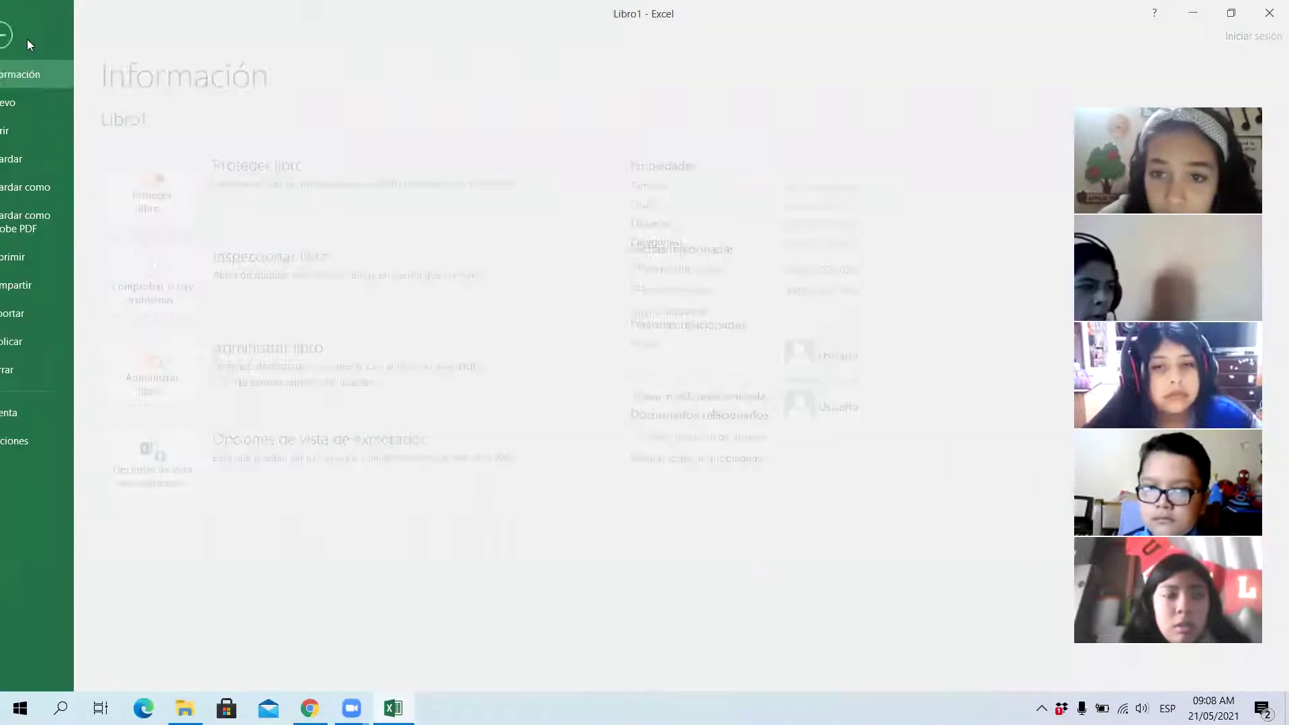
left_click(56, 101)
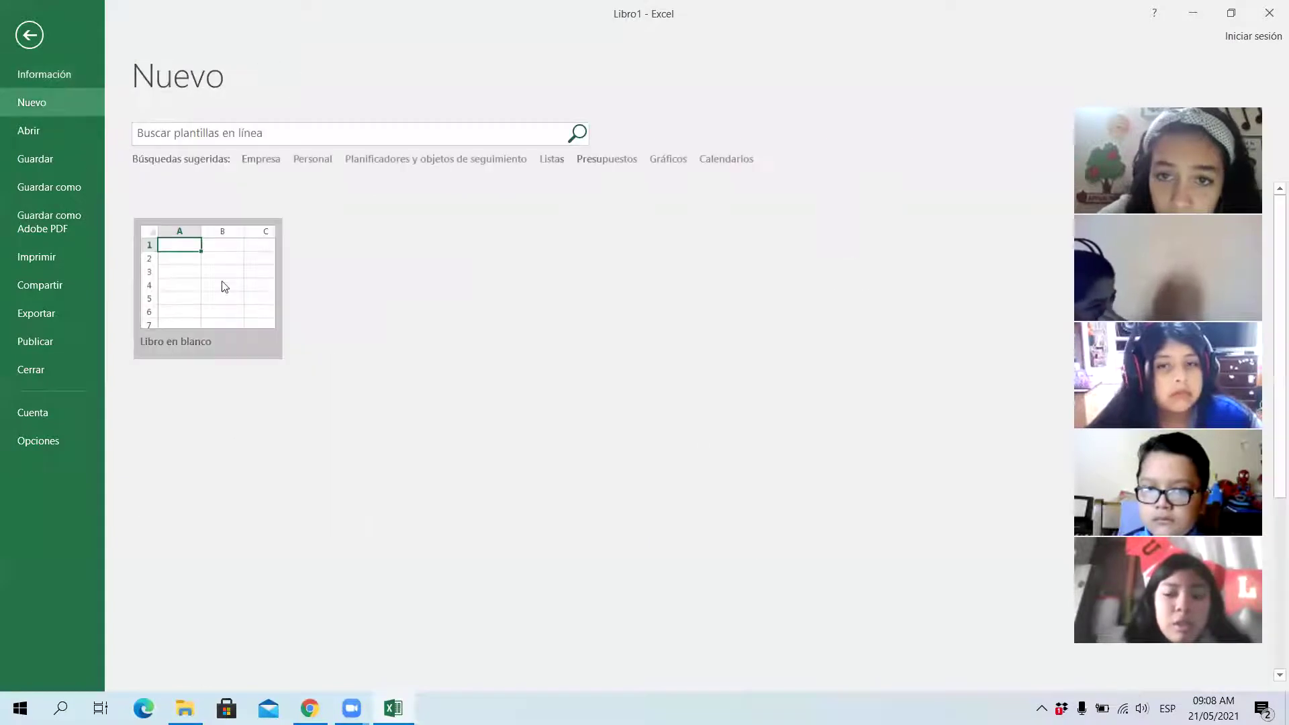
left_click(222, 285)
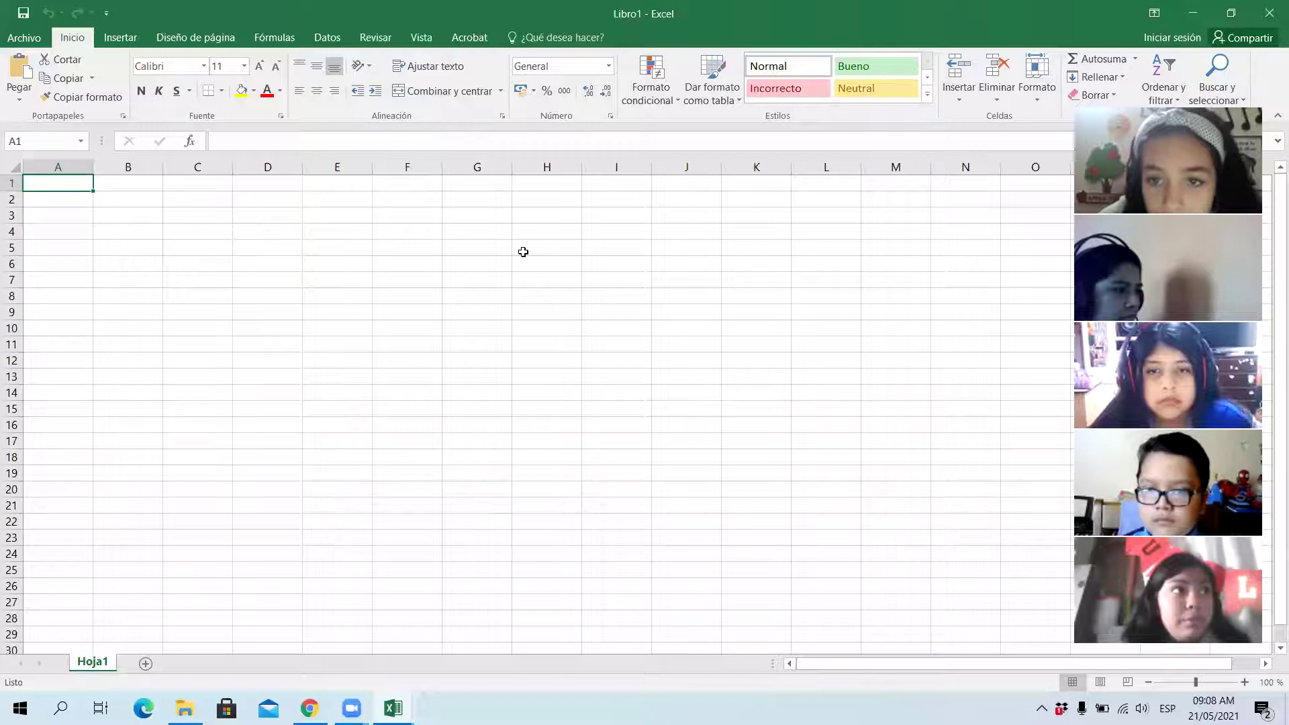
left_click(665, 341)
left_click(284, 310)
left_click(159, 265)
left_click(267, 232)
left_click(335, 311)
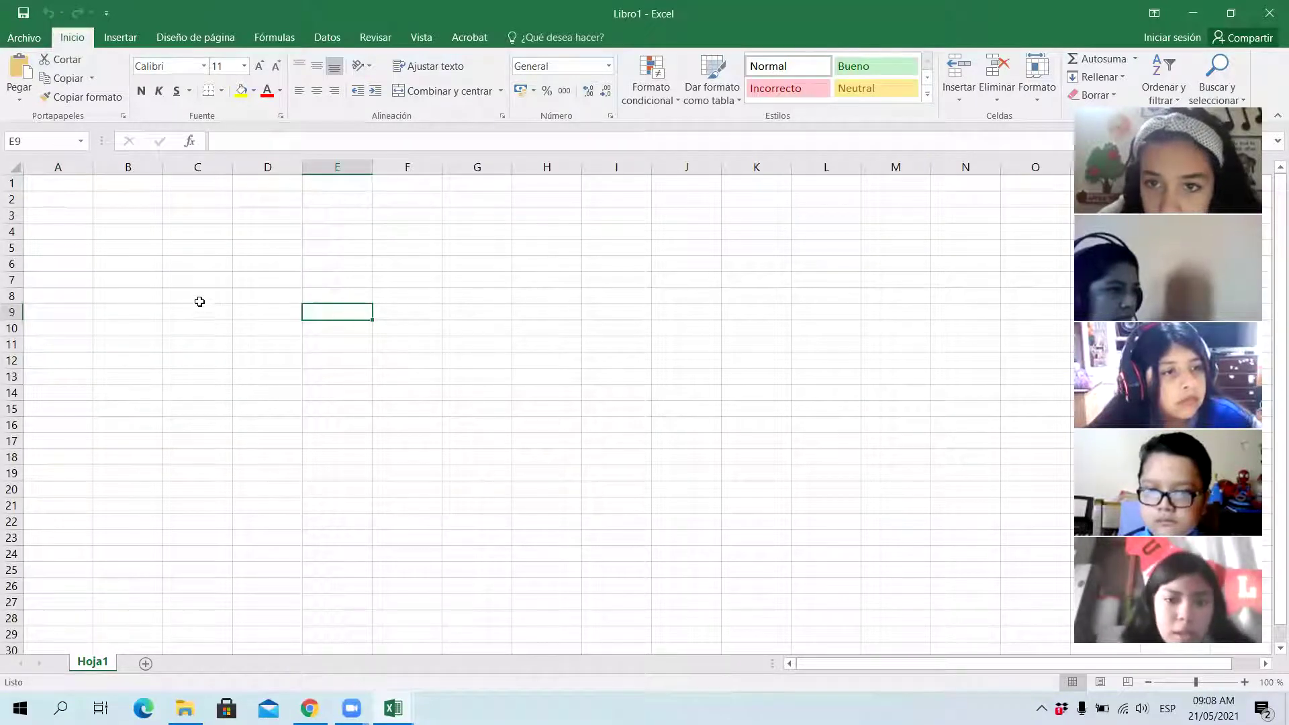
left_click(200, 302)
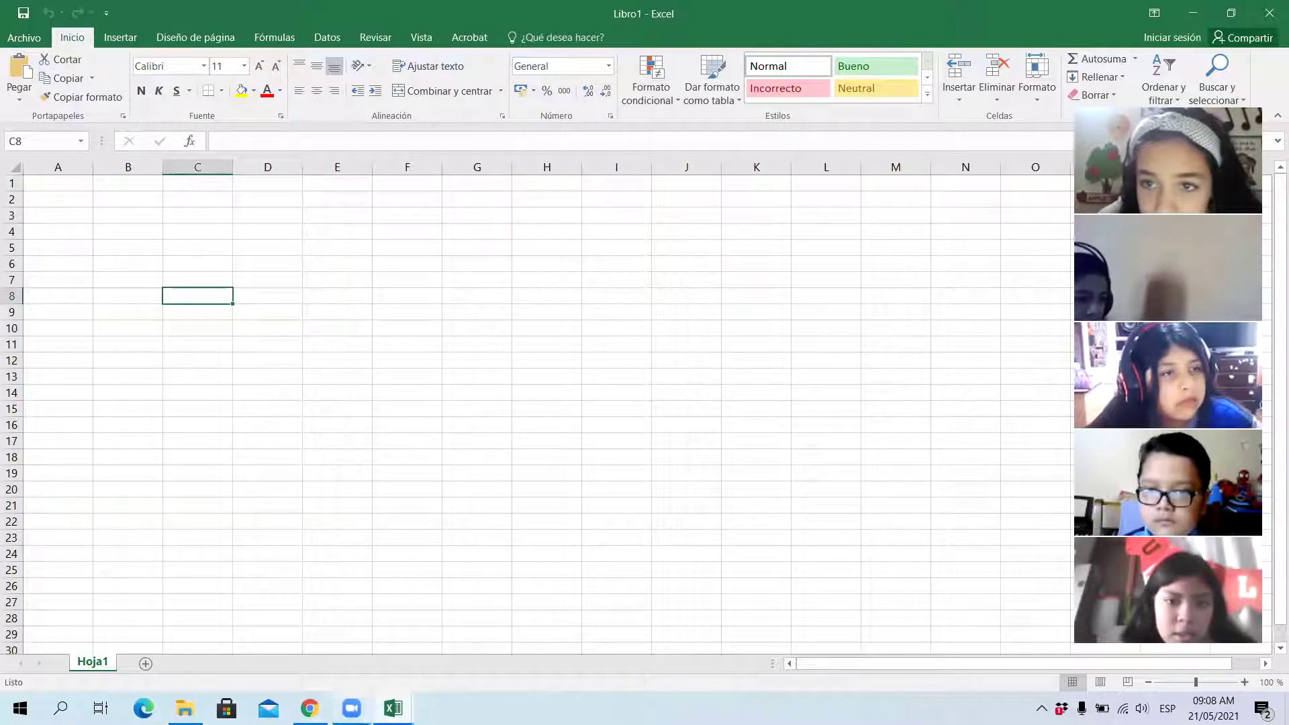
Look at the finished example table in the YouTube video in Chrome, and return to the blank Excel workbook
mouse_move(309, 708)
left_click(327, 655)
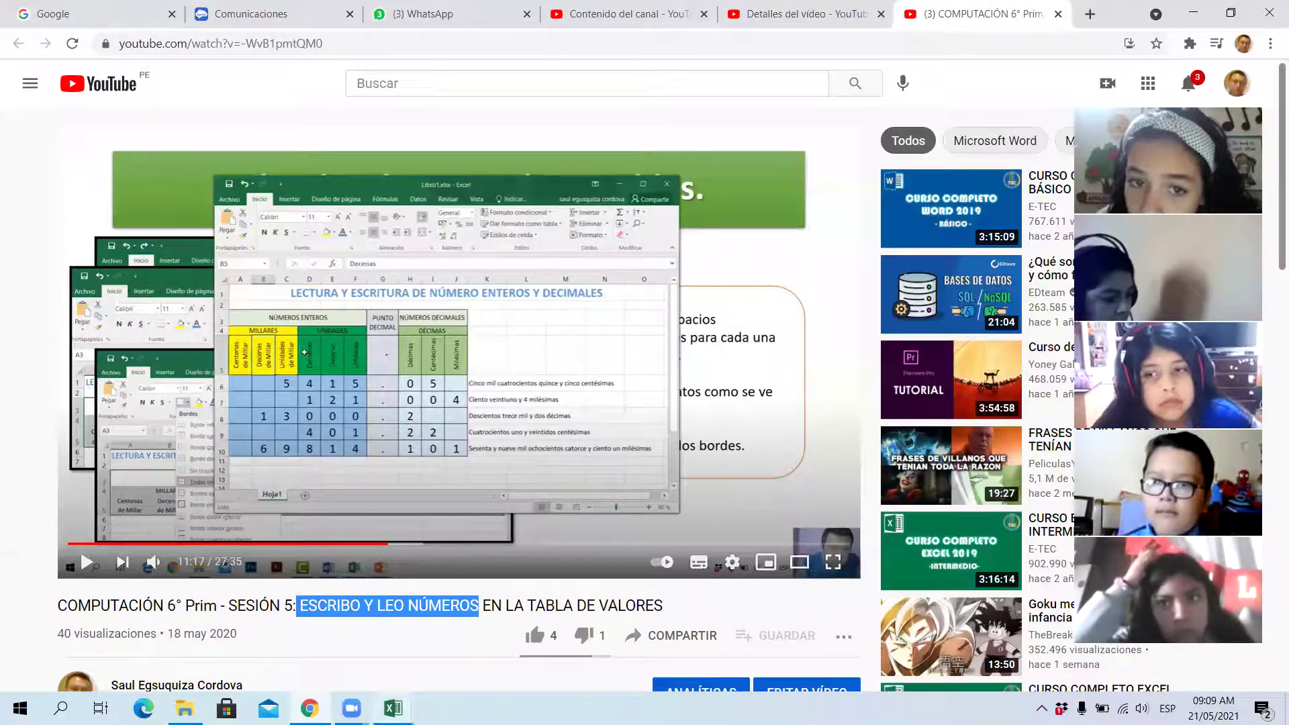
mouse_move(394, 706)
left_click(457, 638)
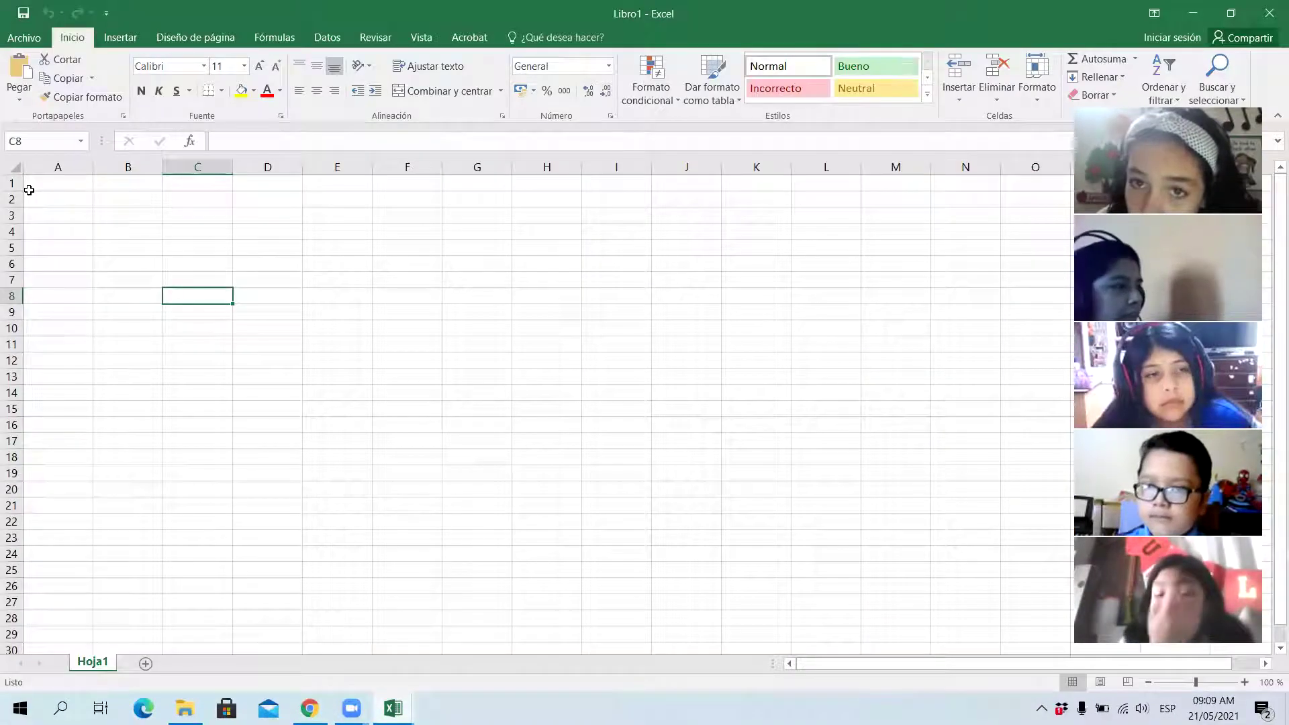
Merge and center cells A1 to O1 and make row 1 taller
left_click_drag(38, 188, 1021, 178)
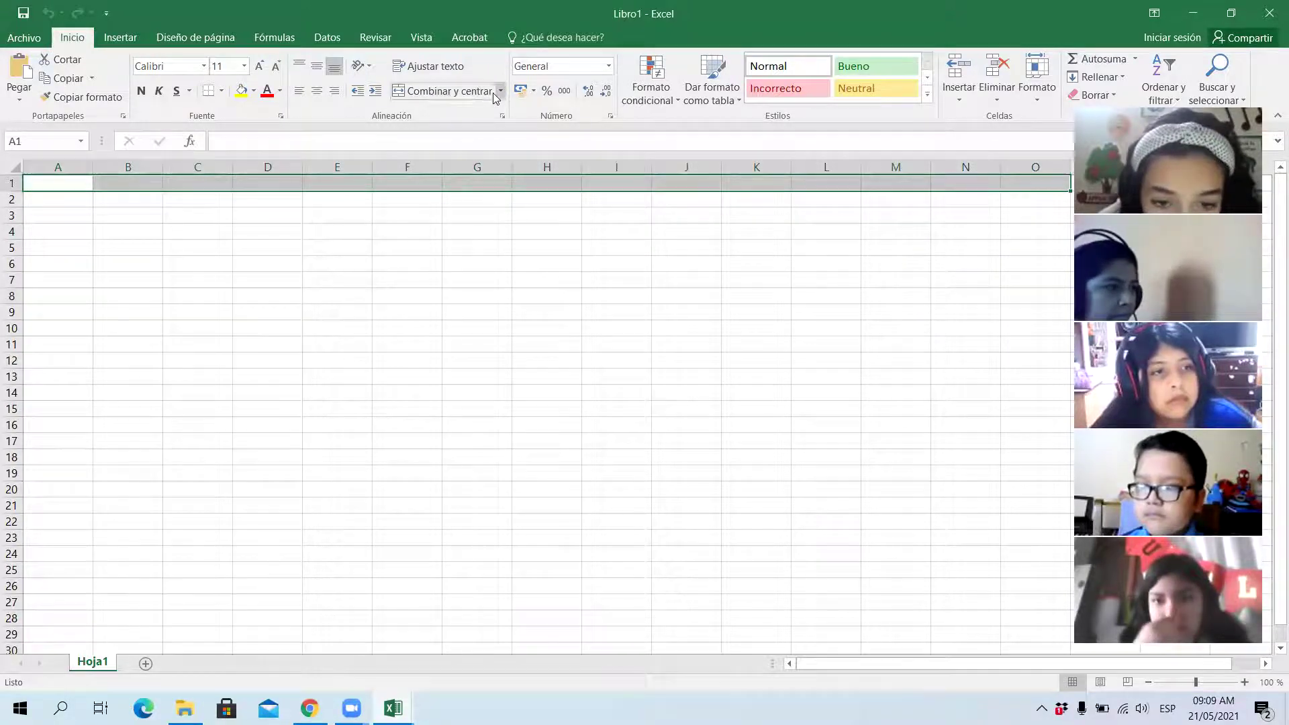
left_click(443, 90)
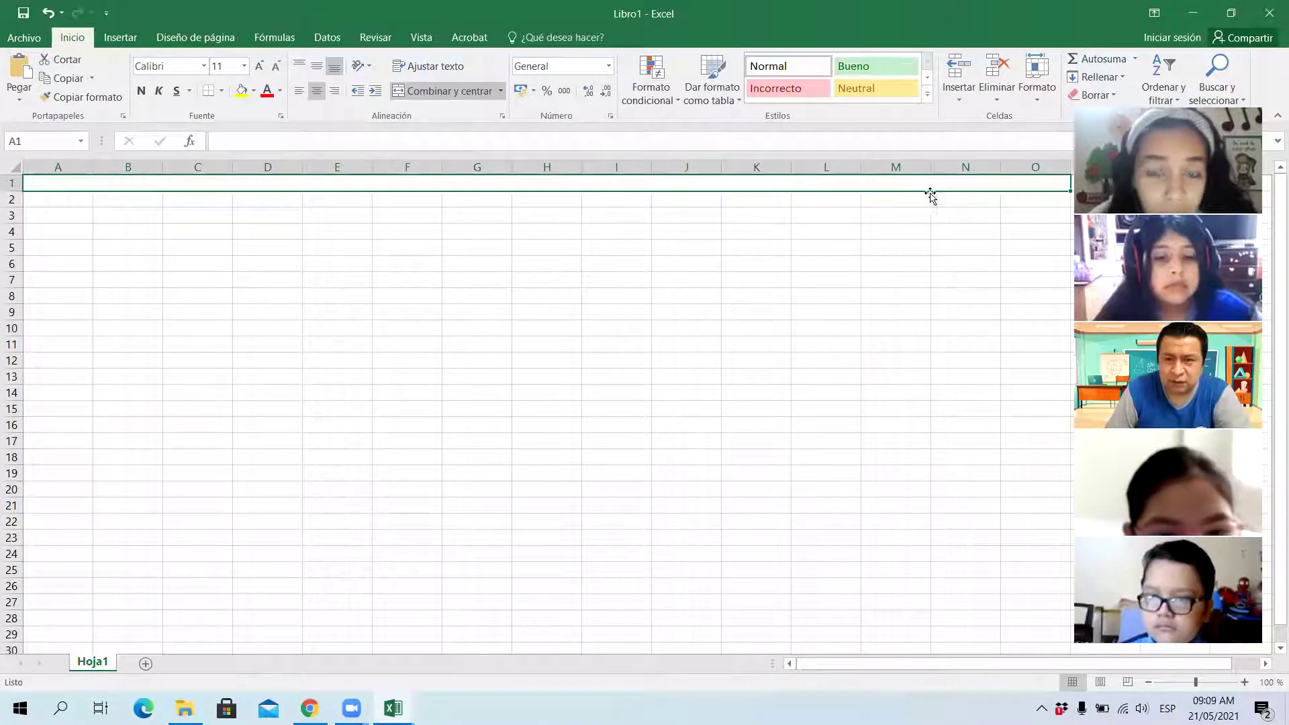
left_click_drag(13, 192, 13, 214)
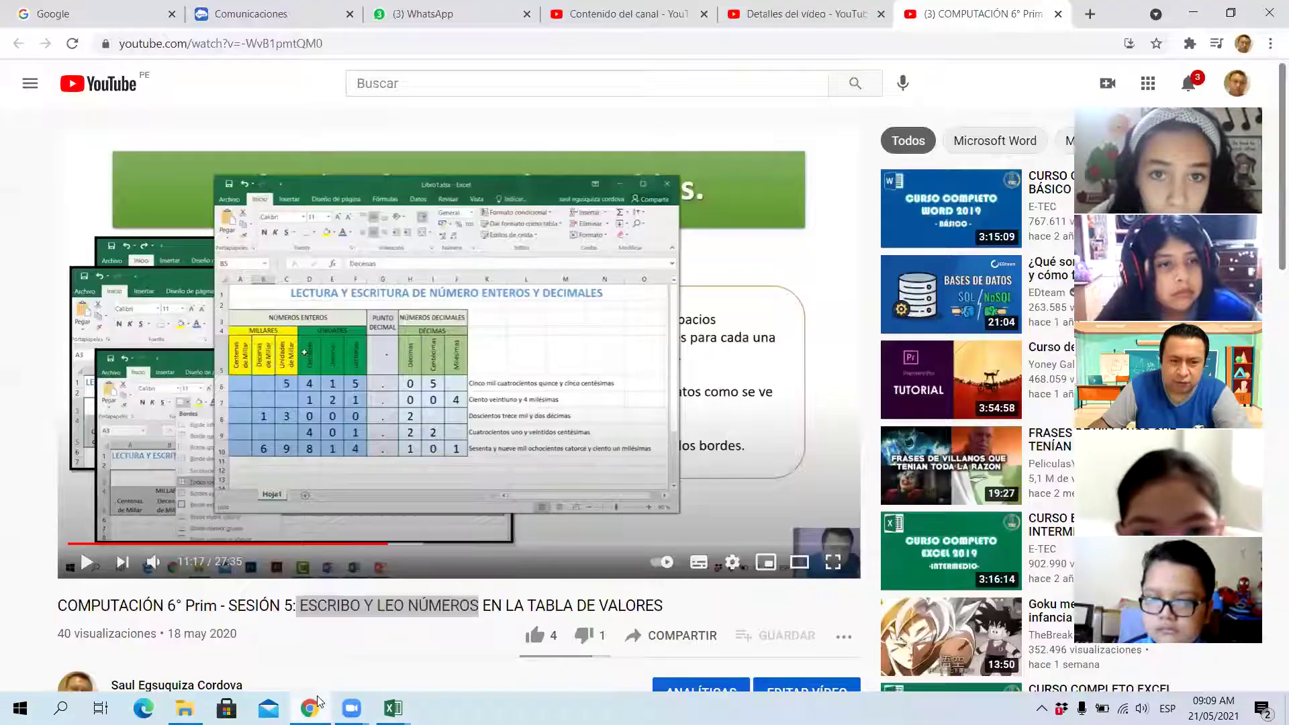
Check the title of the example table in the YouTube video in Chrome, and return to the new Excel workbook
left_click(315, 705)
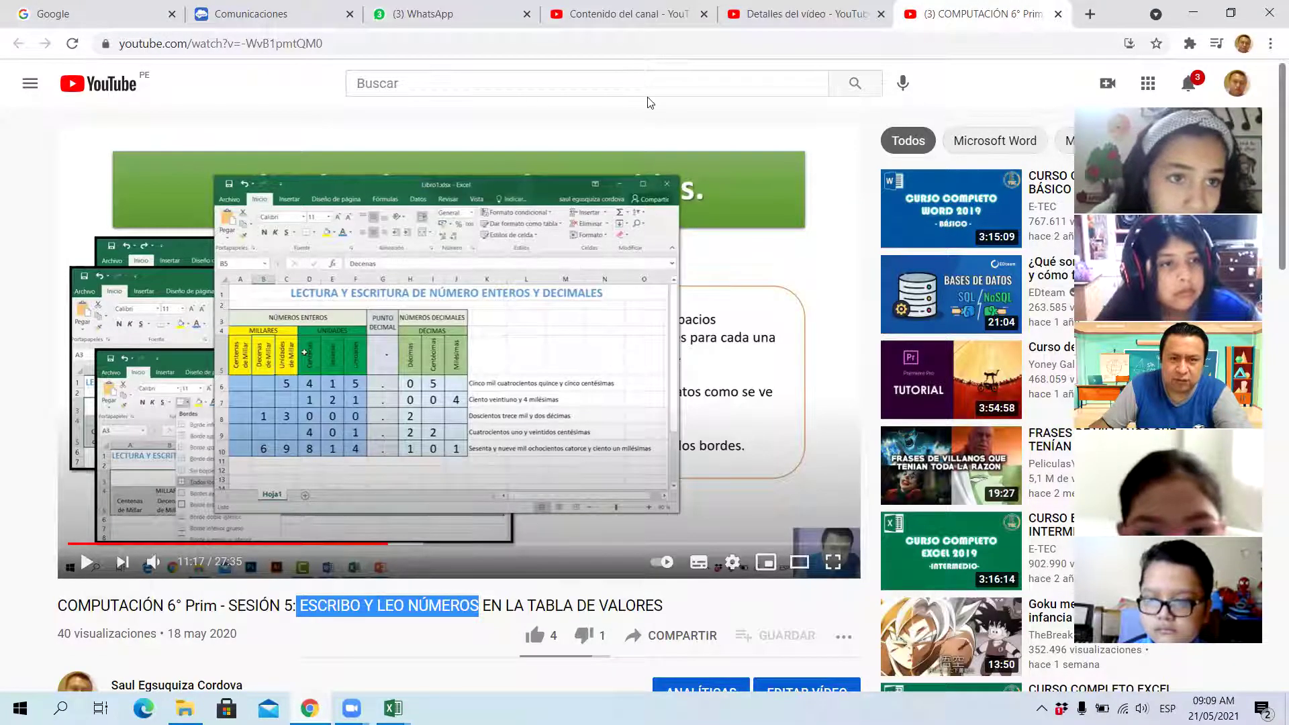
mouse_move(392, 708)
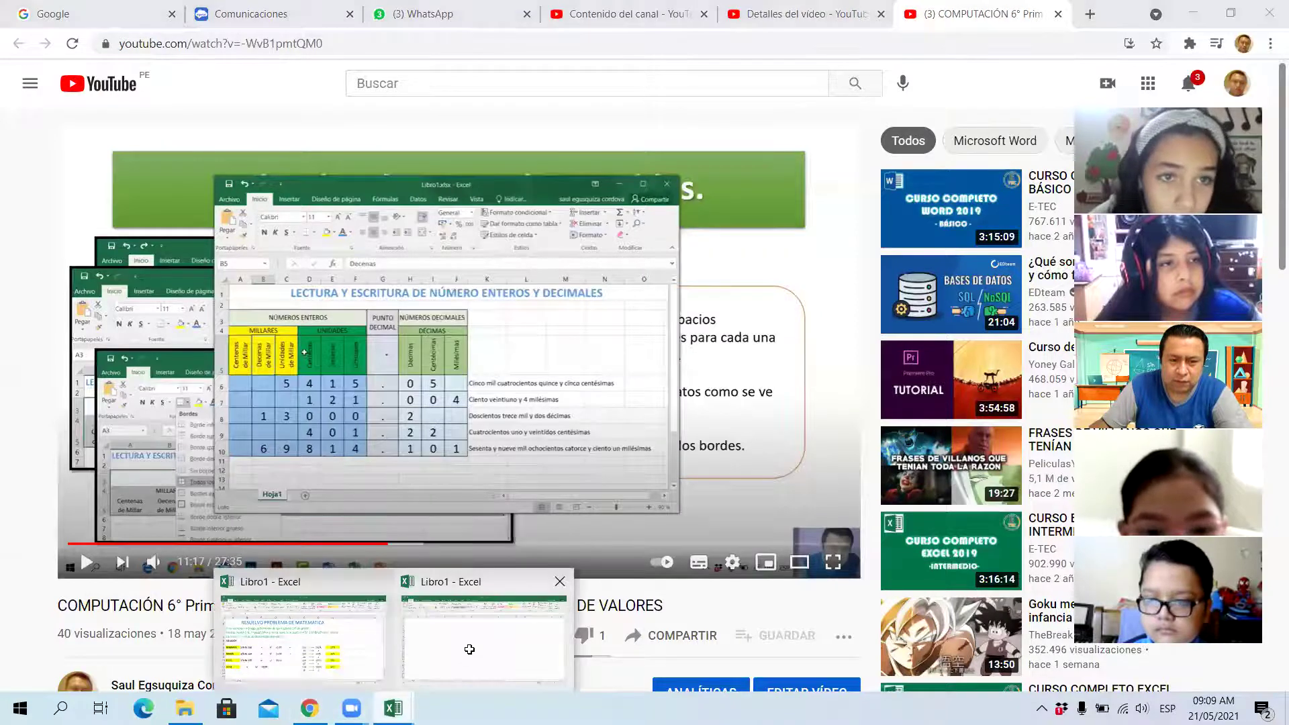
left_click(470, 651)
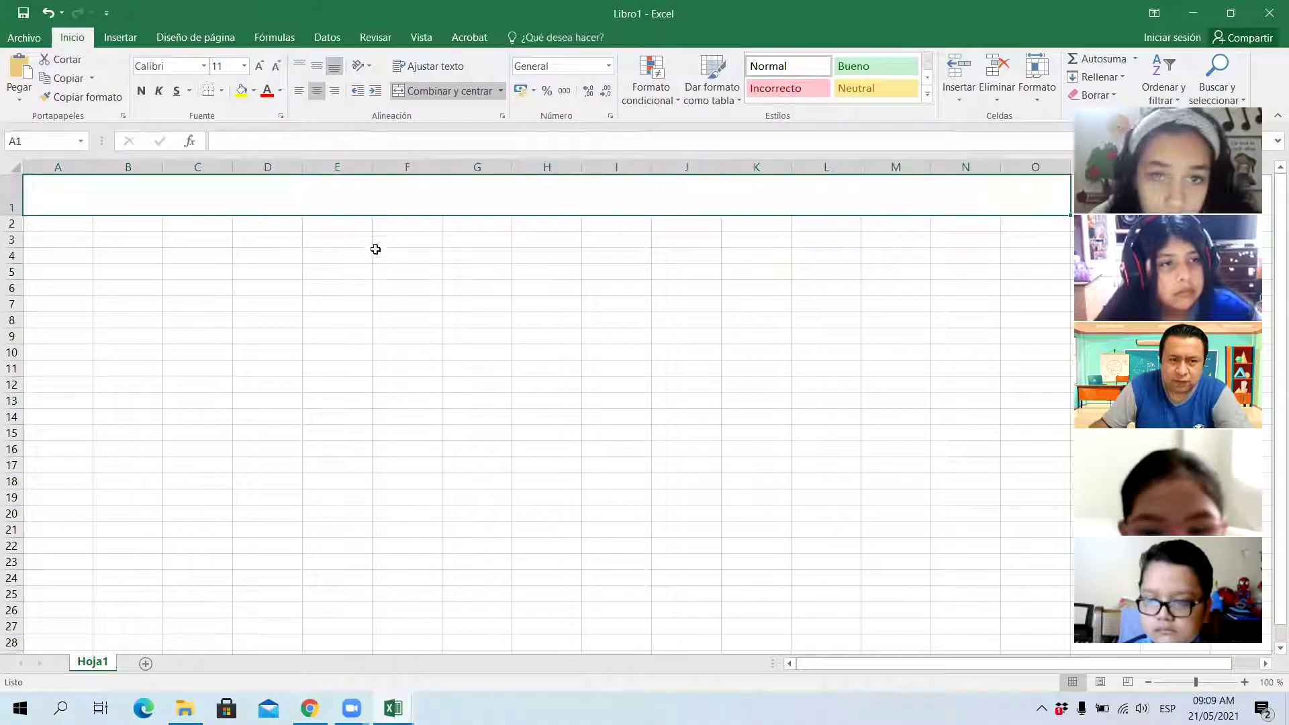
Enter the title text "LECTURA Y ESCRITURA DE NÚMEROS" in the merged cell A1, with the accent on the Ú
double_click(373, 202)
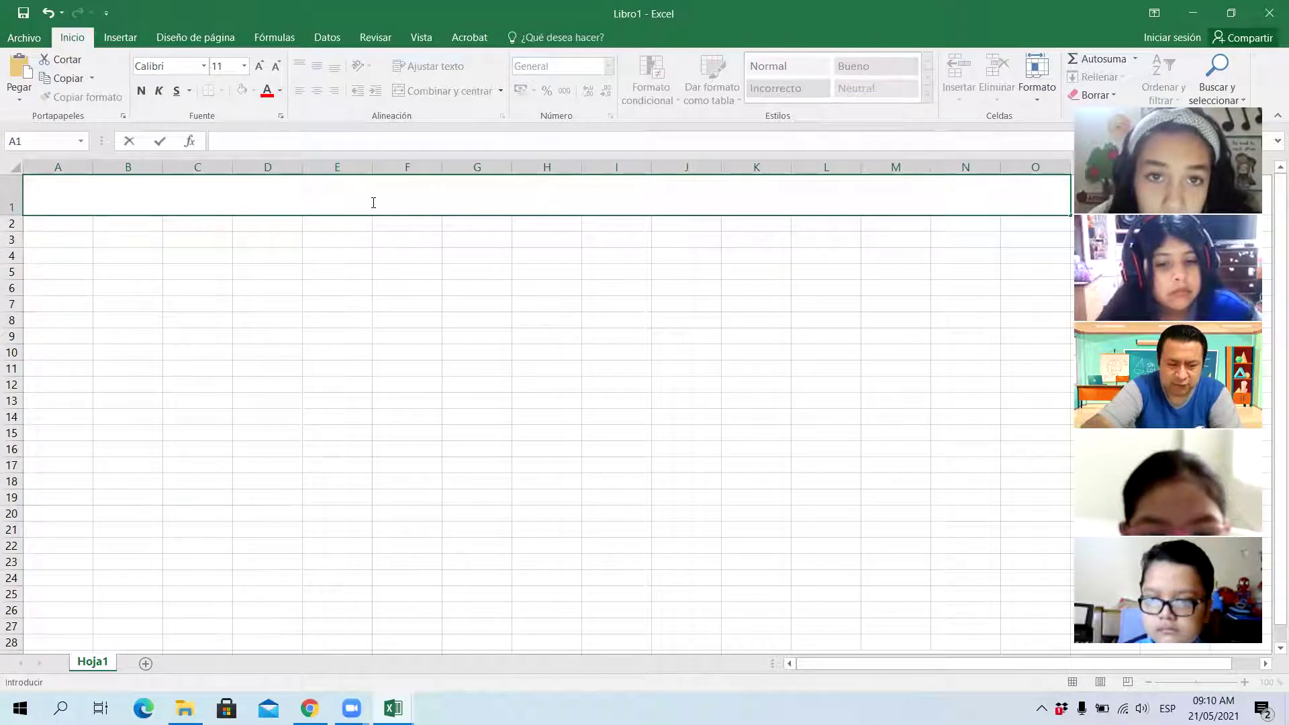
type("LECTUR")
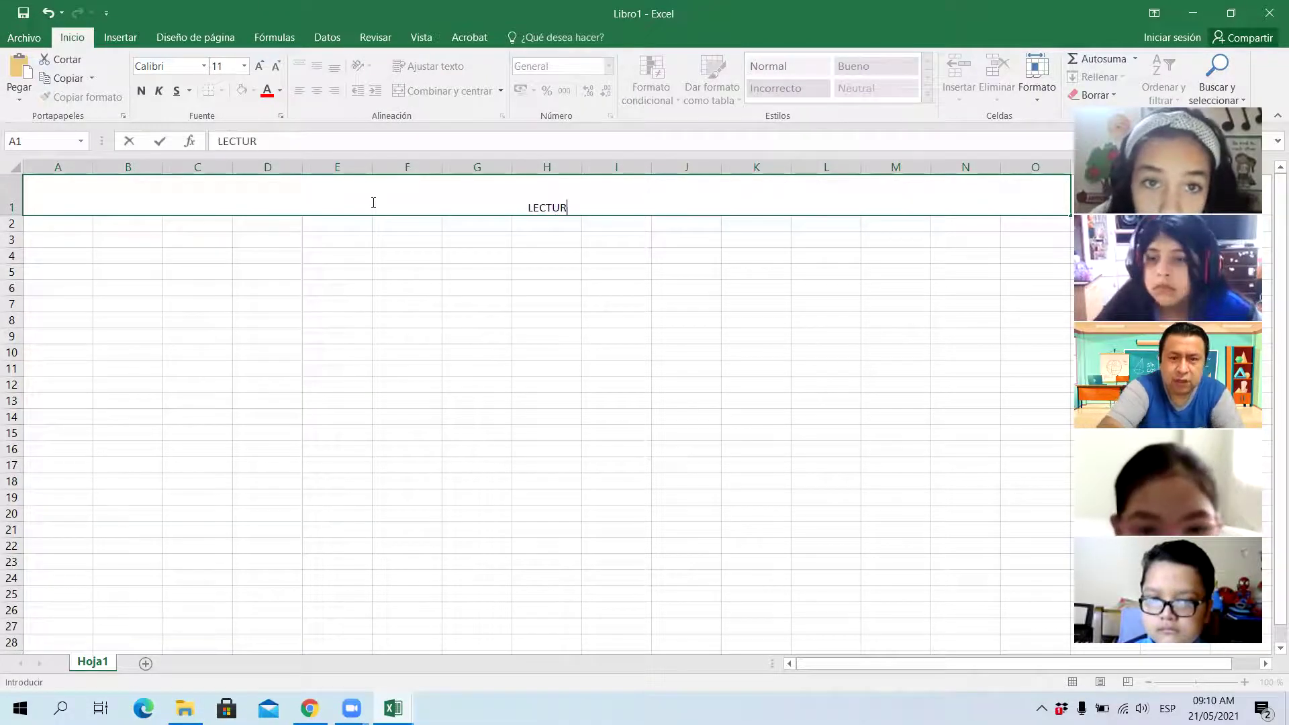
type("A Y ESCRUT")
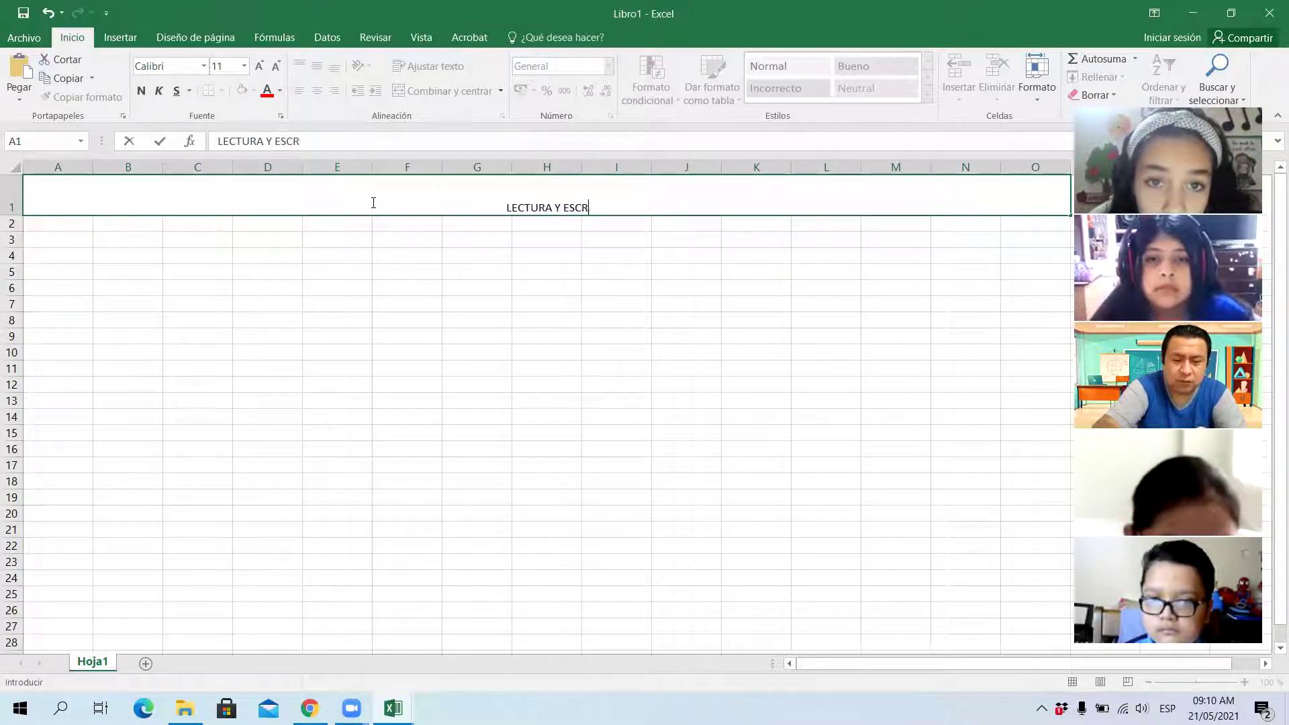
key("BackSpace")
key("BackSpace")
type("ITURA D")
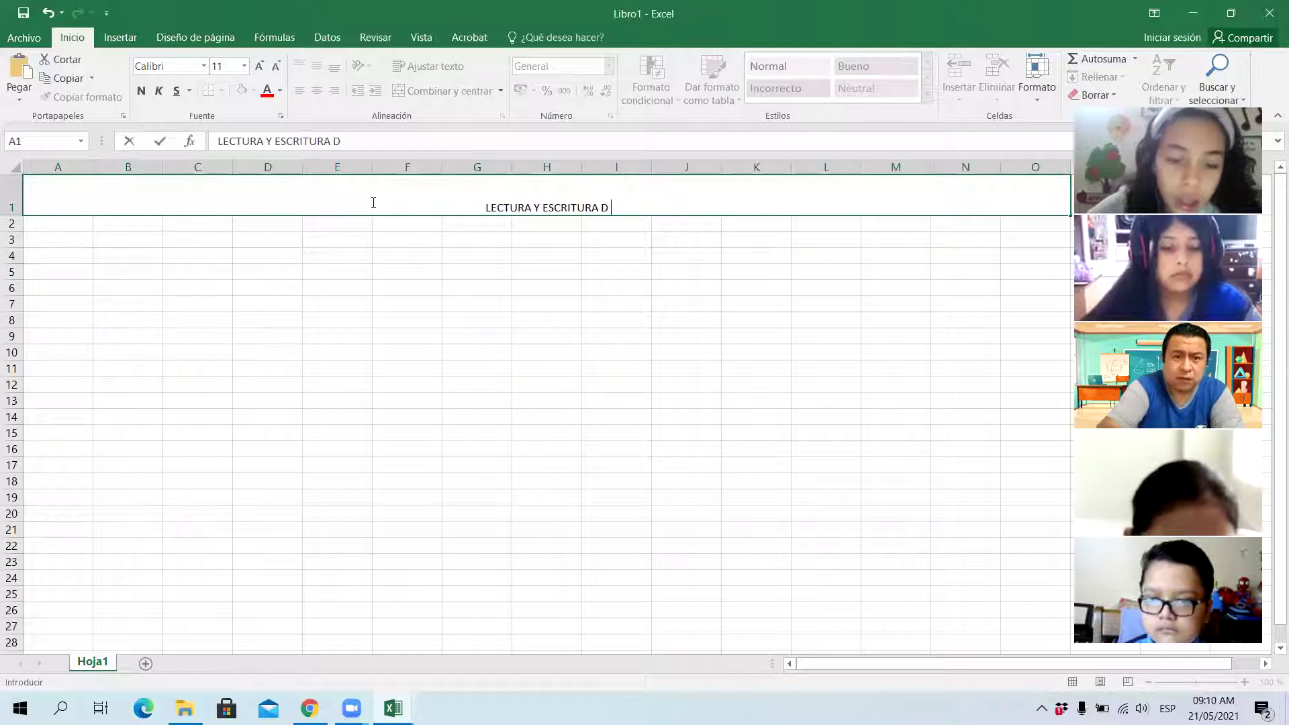
type("E NUMEROS")
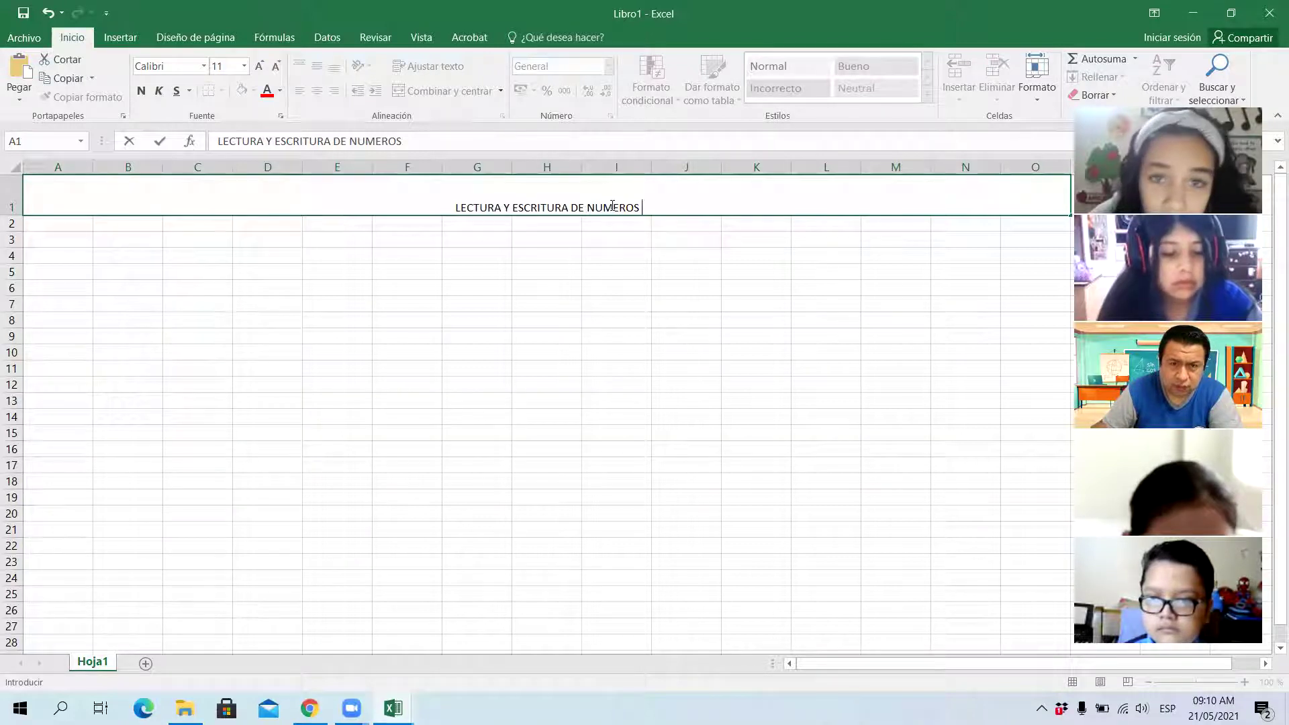
key("BackSpace")
type("Ú")
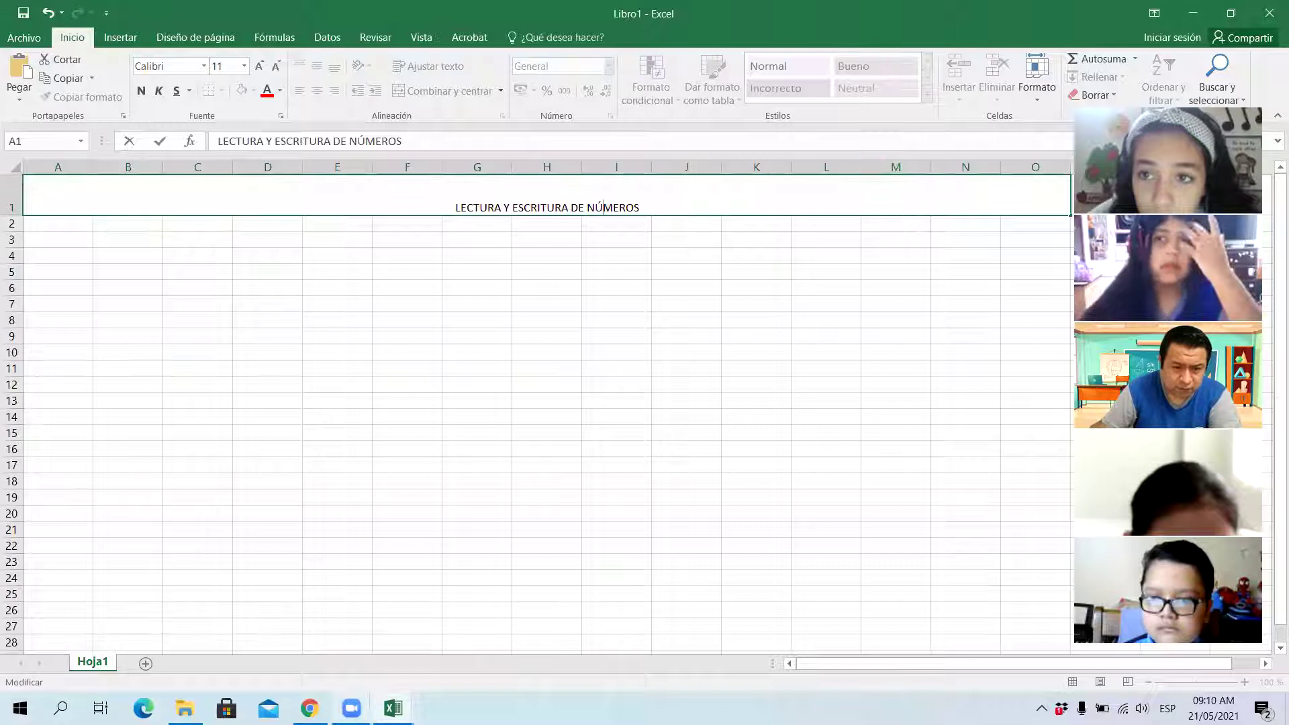
Check the title wording in the YouTube video in Chrome and complete the title in Excel's cell A1 with "ENTEROS Y DECIMALES"
left_click(309, 708)
left_click_drag(296, 605, 479, 605)
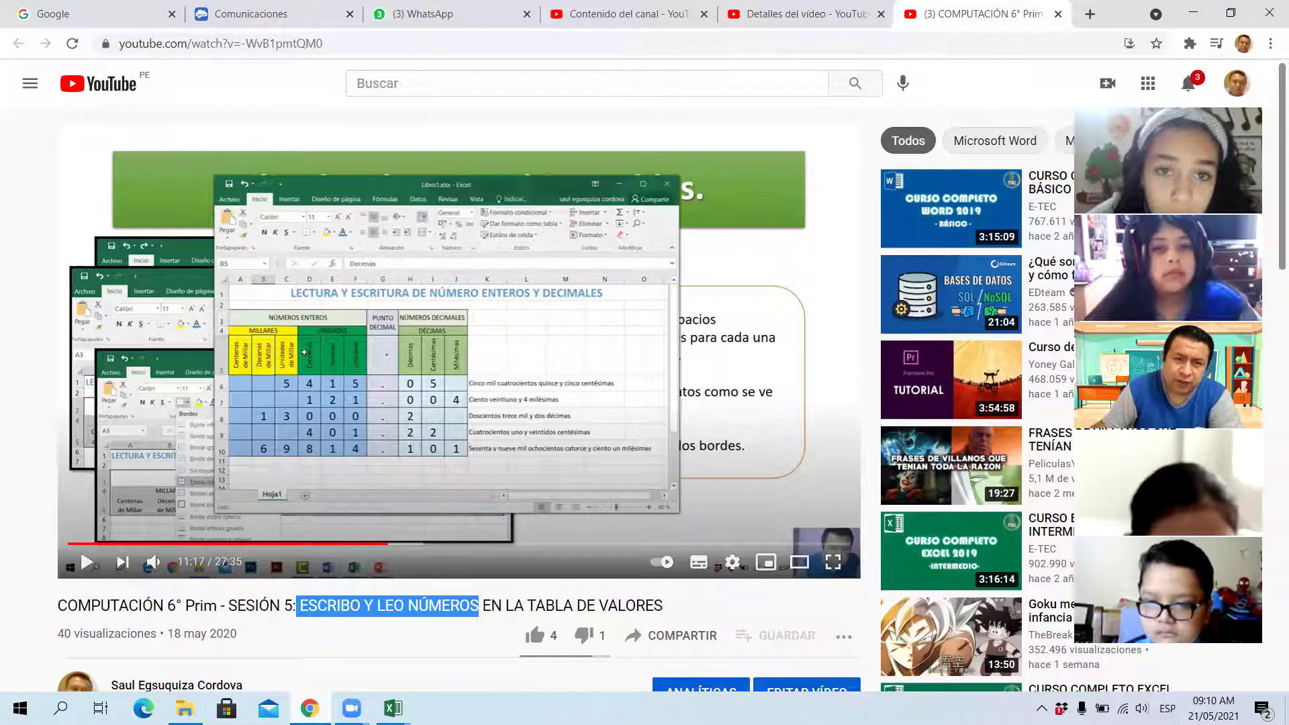
key("alt+Tab")
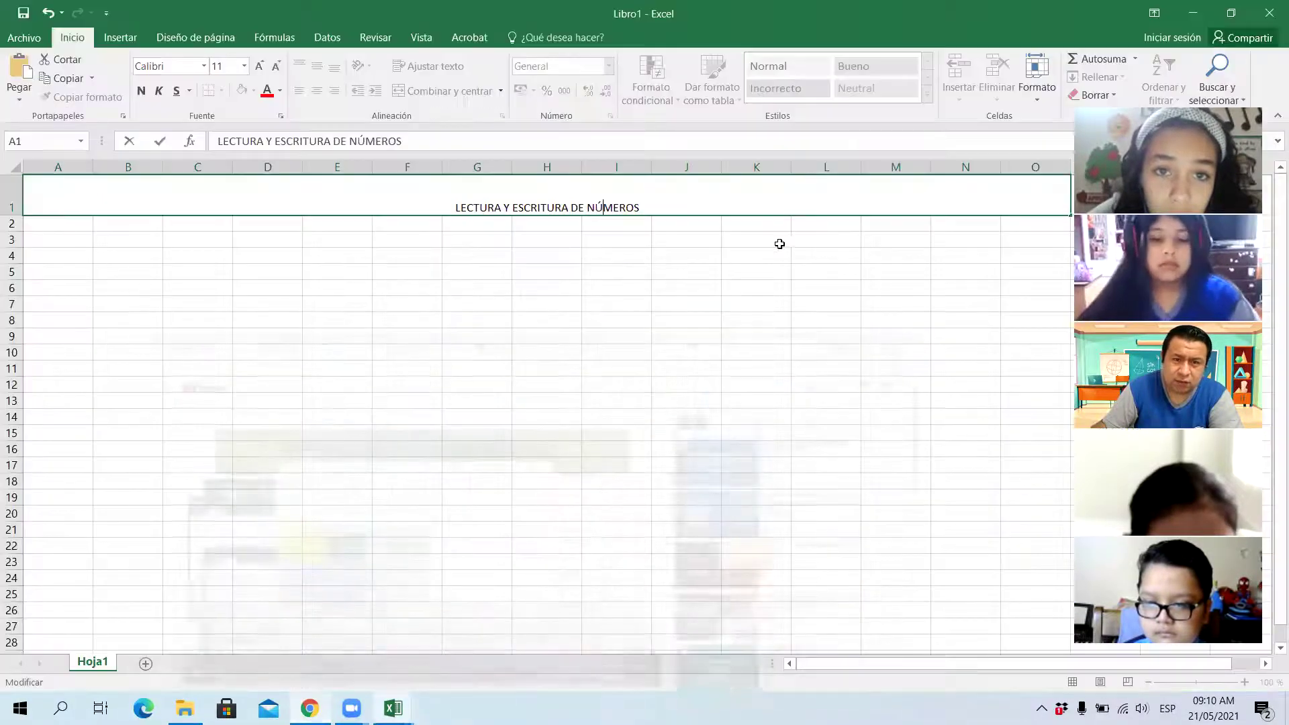
type("EN")
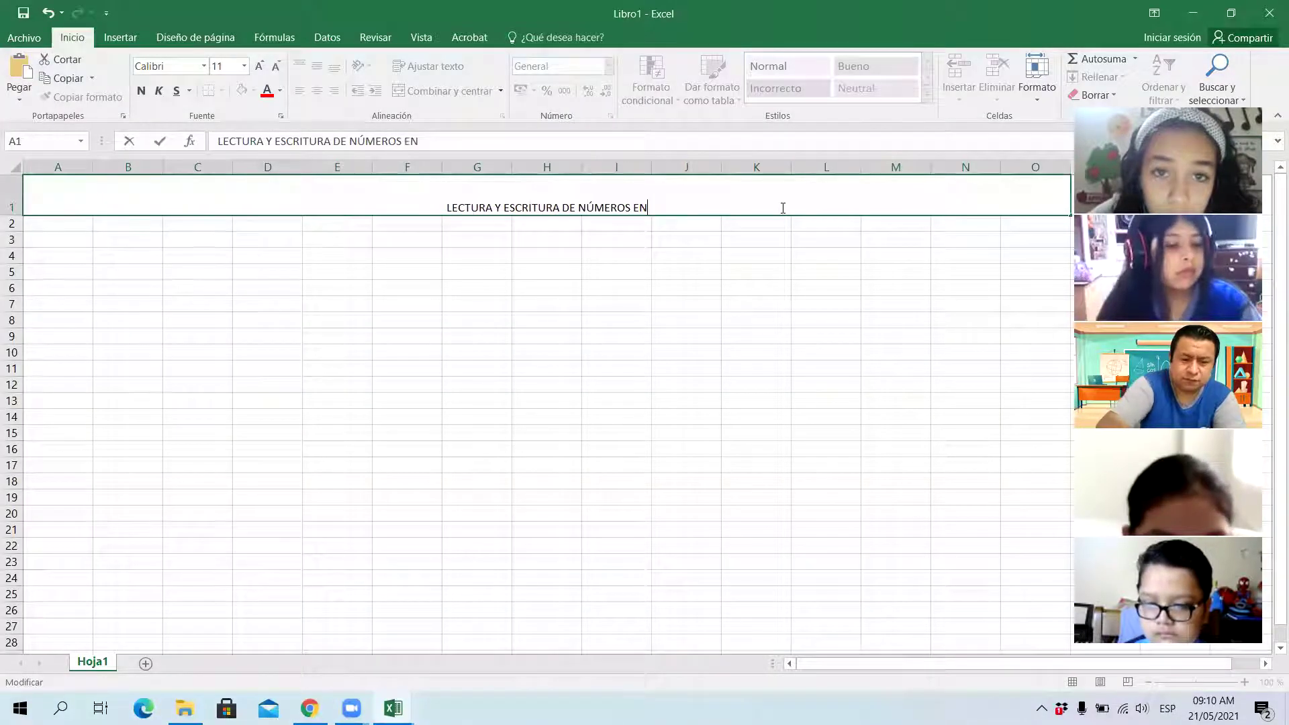
type("TEROS U")
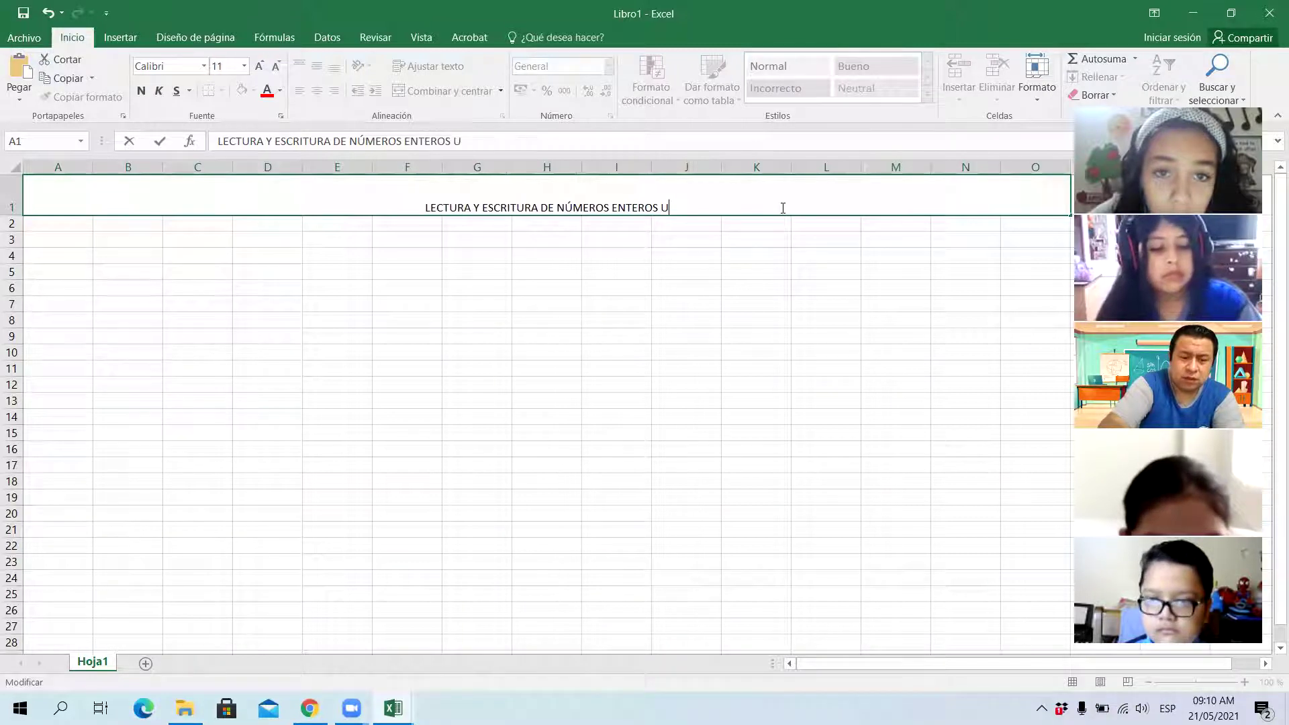
key("BackSpace")
type("Y DECIMA")
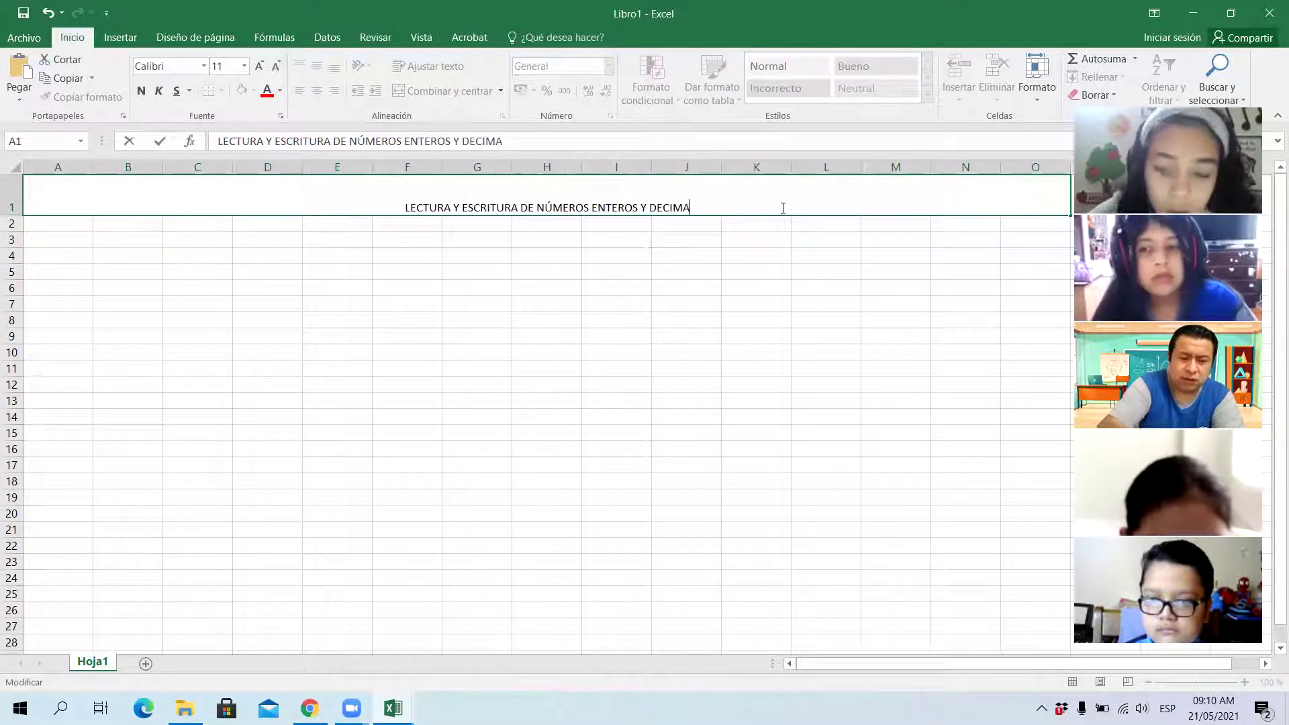
type("LES")
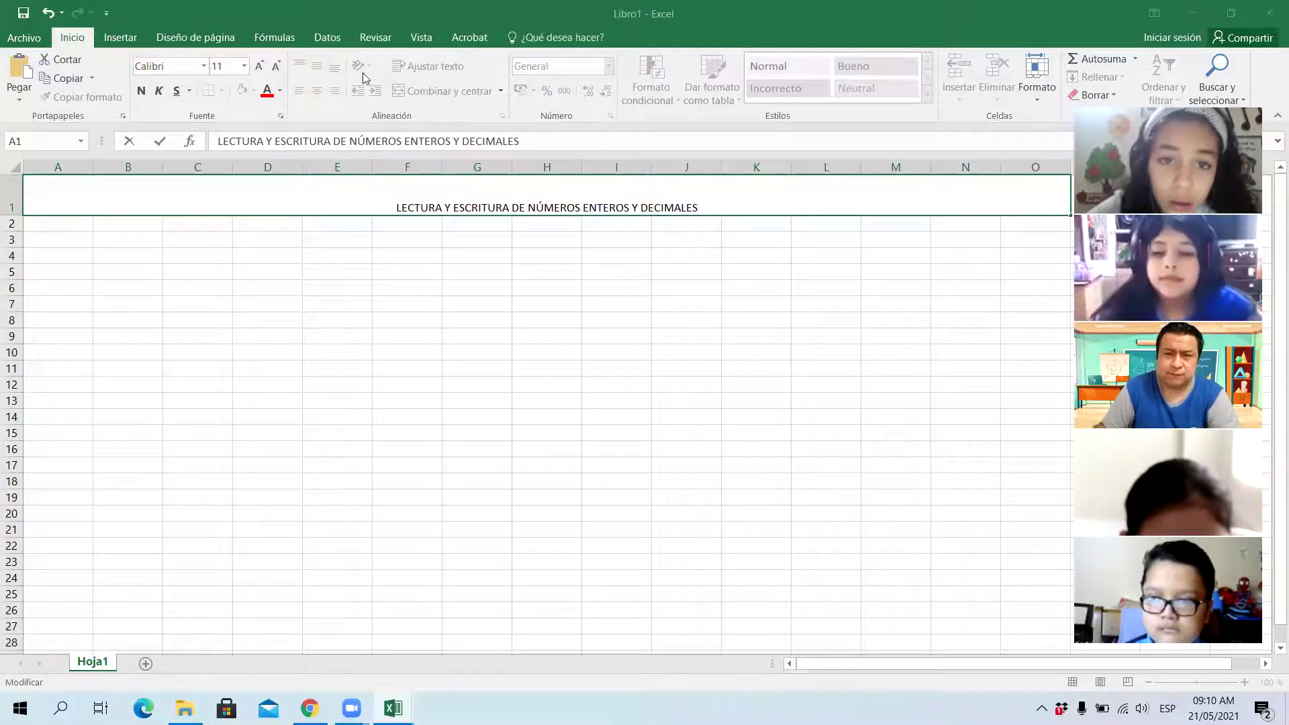
Set the font of the title text in A1 to Cooper Black
left_click(727, 208)
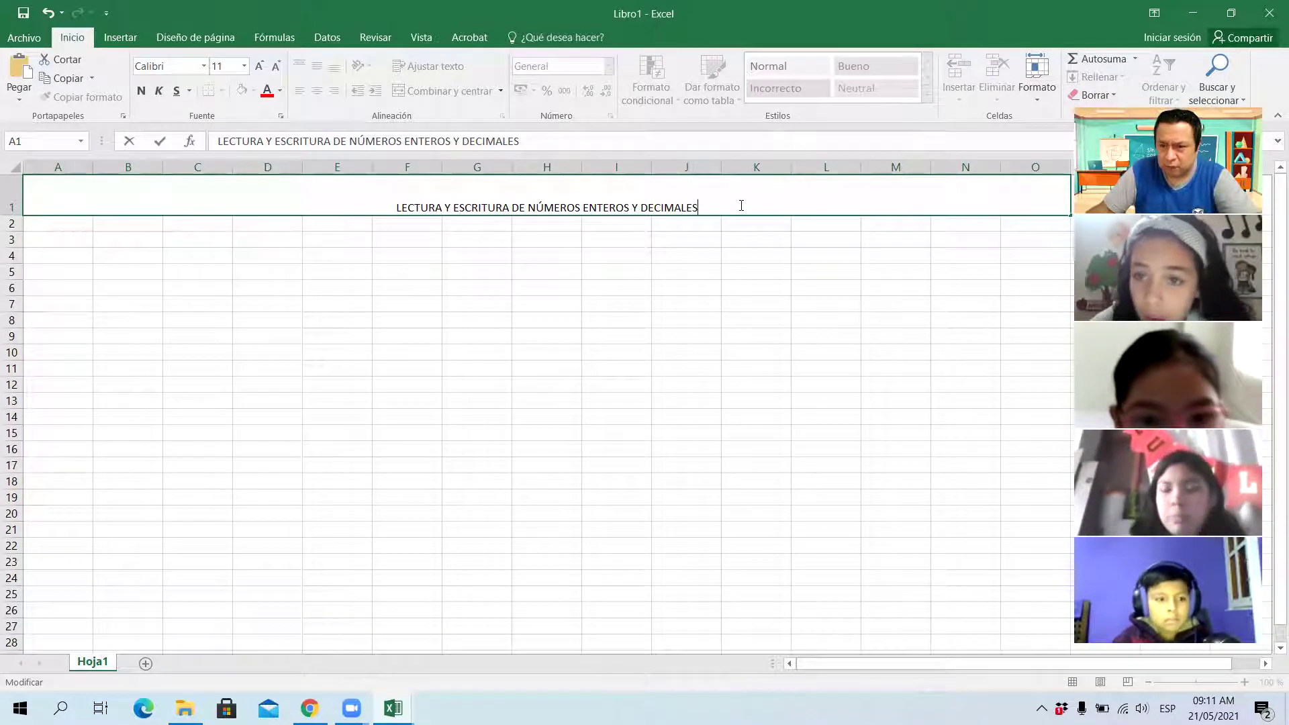
left_click_drag(716, 206, 293, 107)
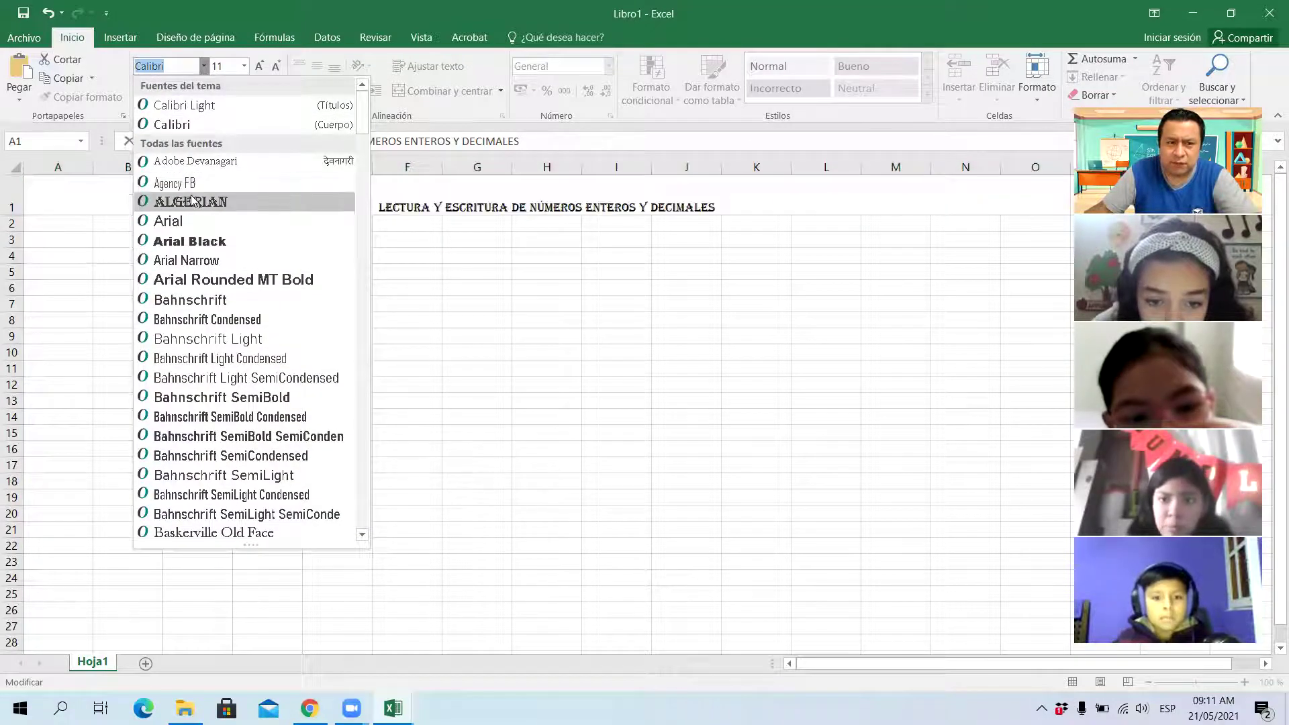
scroll(288, 299, "down", 10)
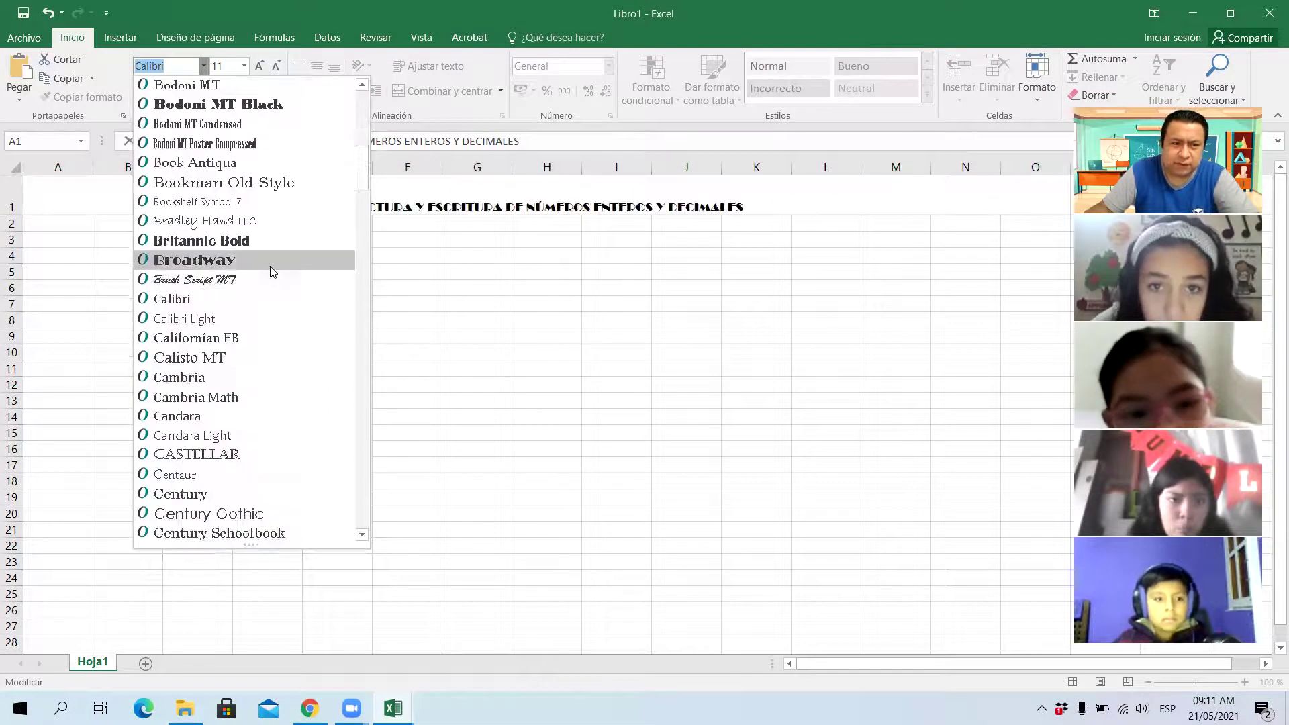
scroll(259, 201, "down", 9)
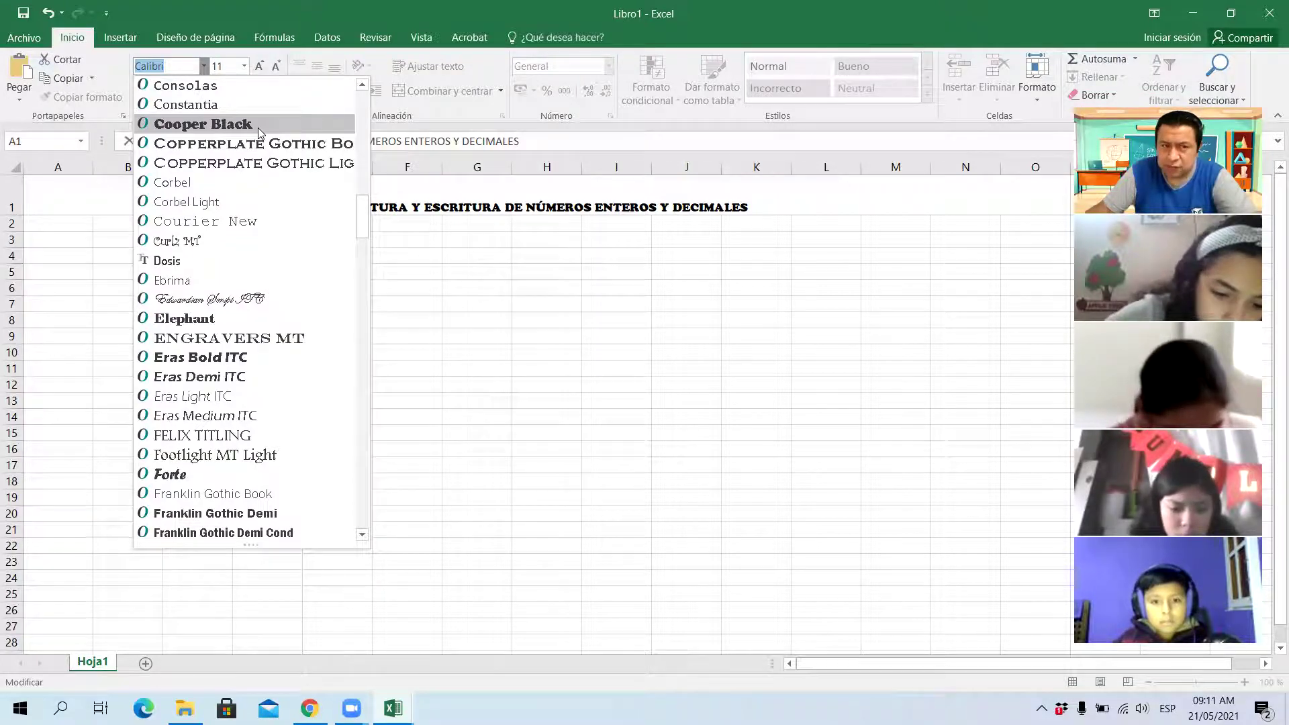
left_click(258, 127)
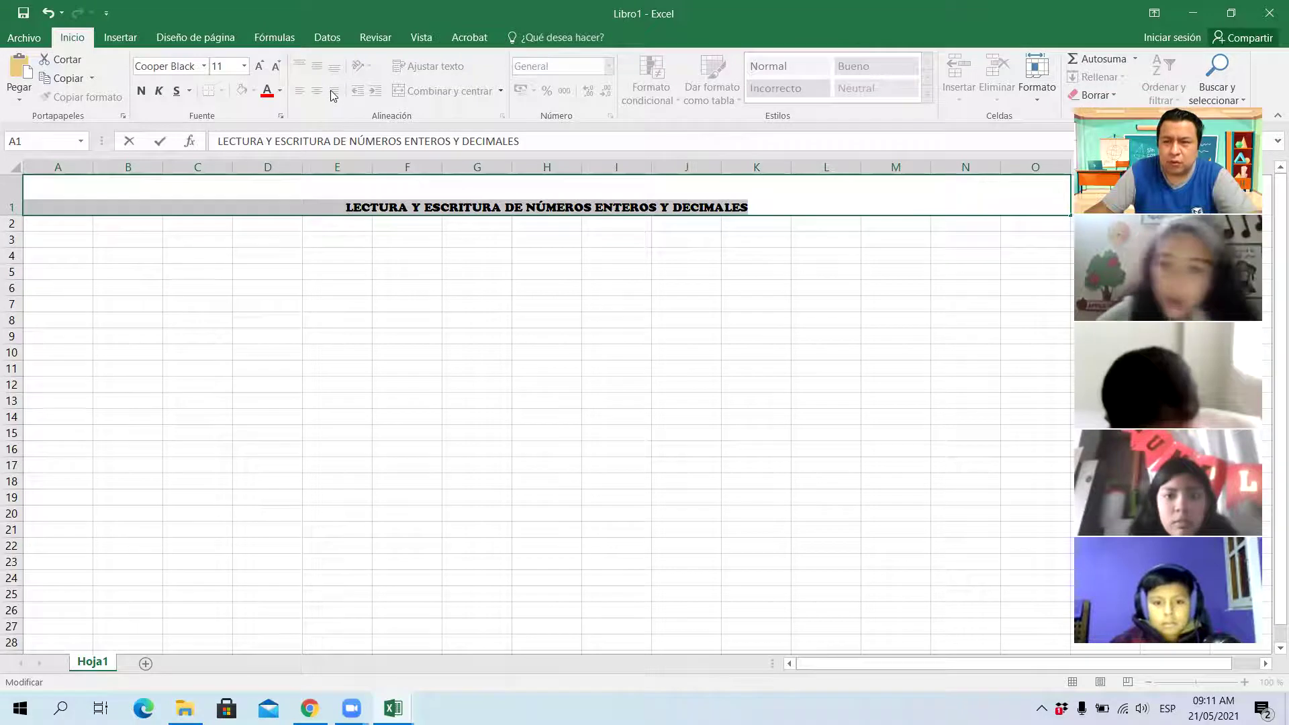
Take the new workbook's window out of full-screen size, move it up and enlarge it to fill most of the desktop
left_click(1230, 12)
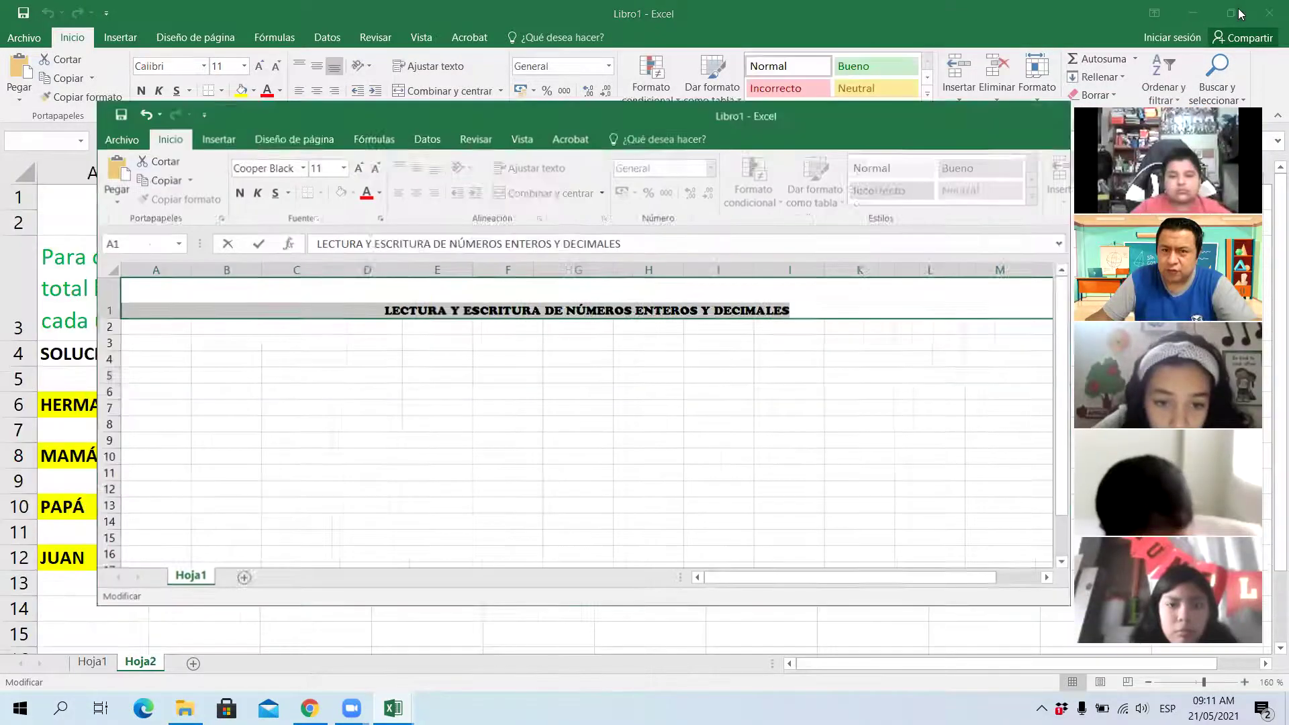
left_click_drag(738, 118, 685, 82)
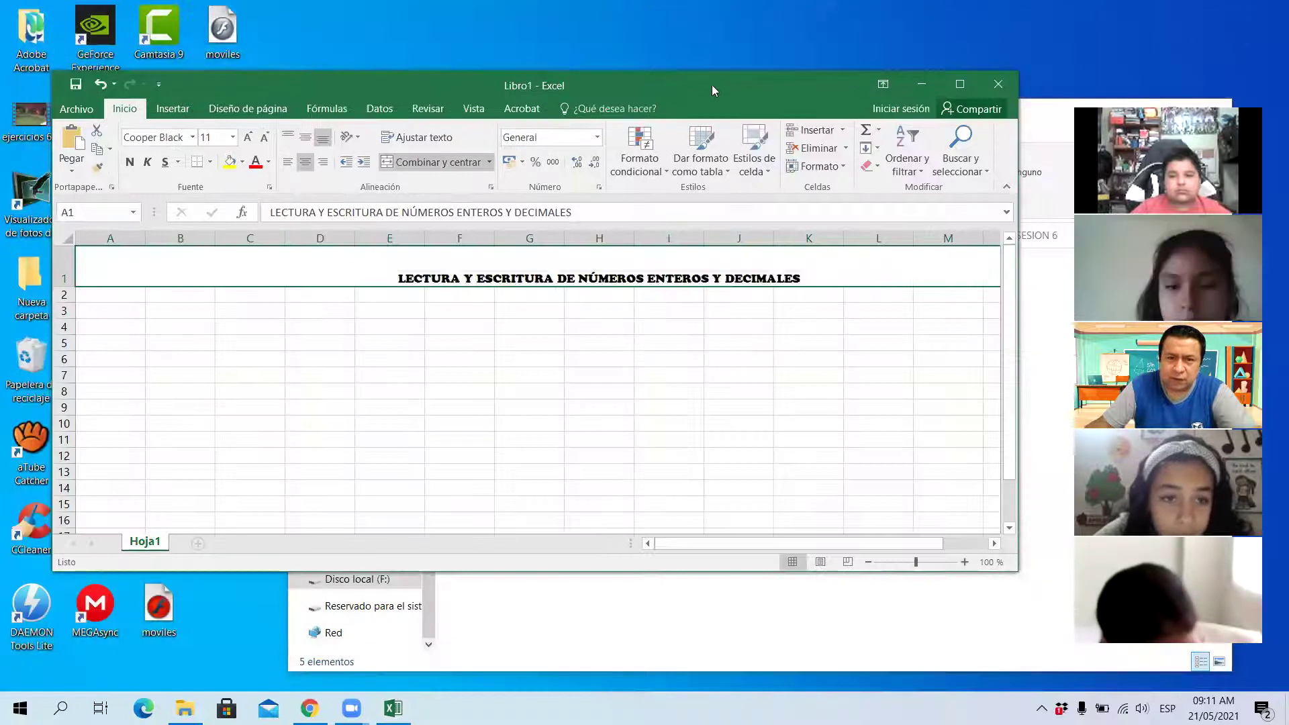
left_click_drag(693, 79, 662, 29)
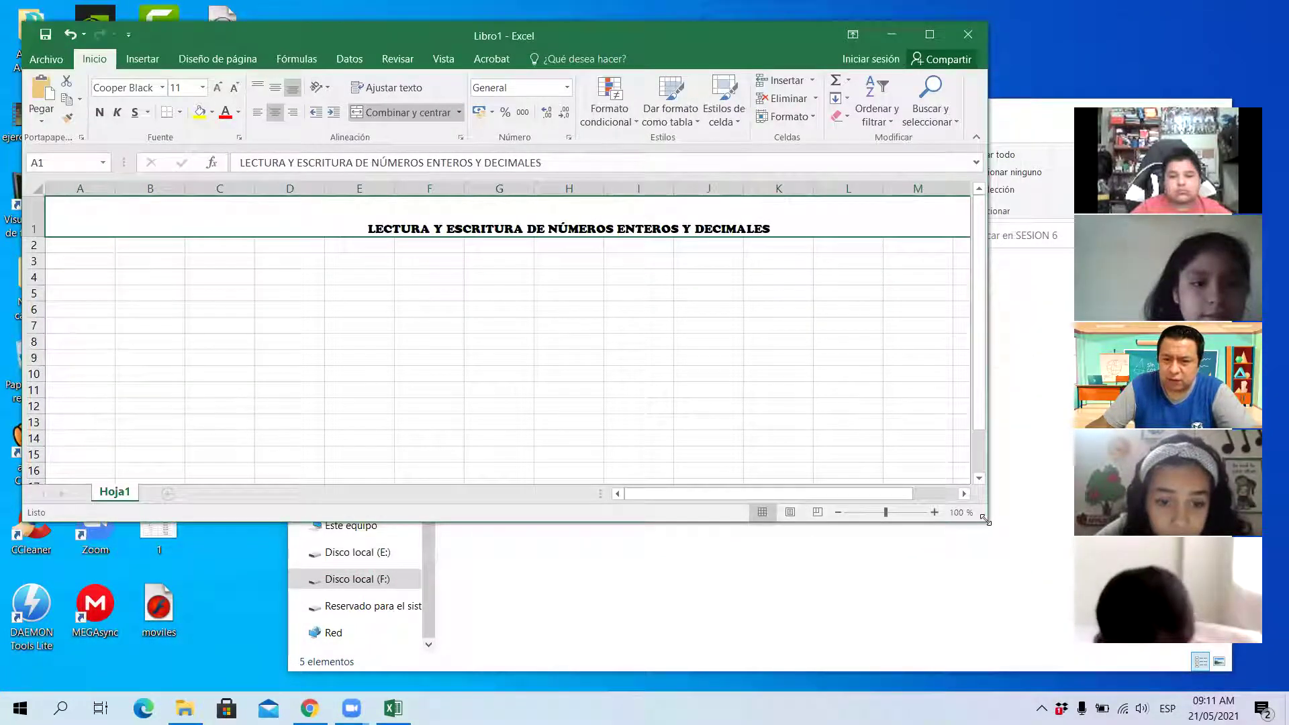
left_click_drag(985, 520, 1180, 675)
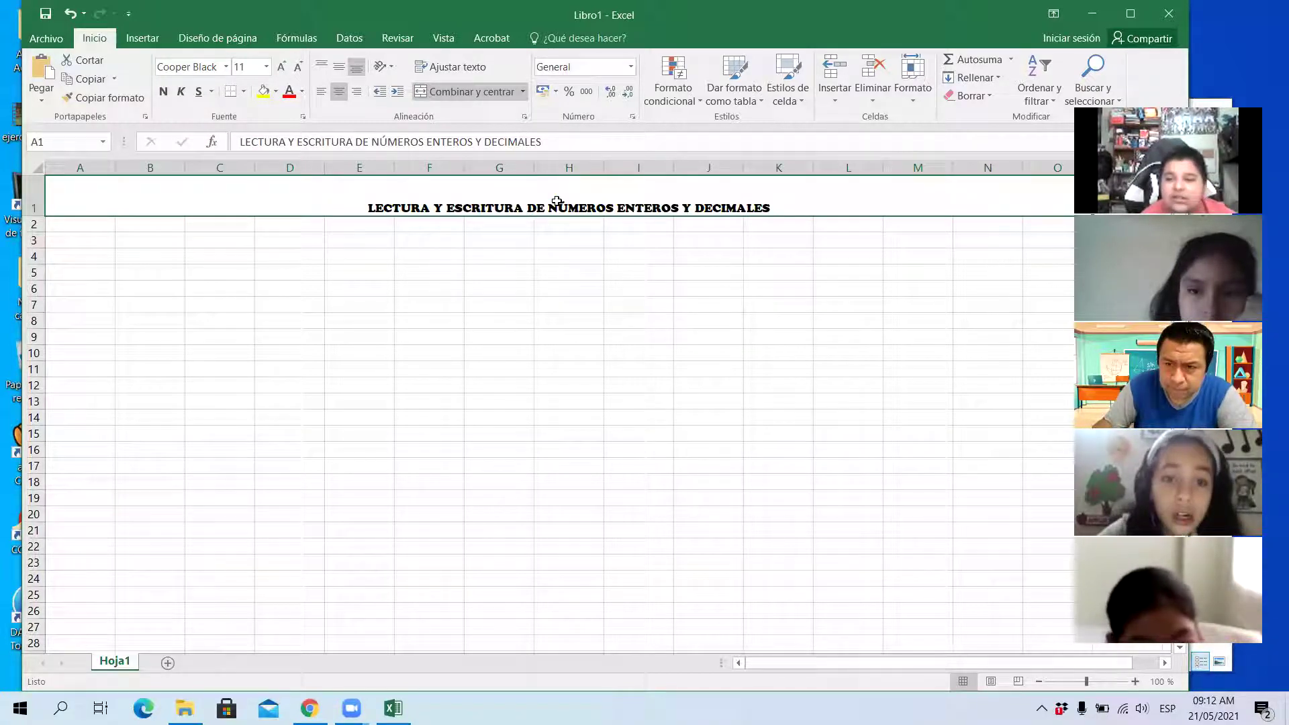
key("XF86AudioRaiseVolume")
key("XF86AudioRaiseVolume")
key("XF86AudioRaiseVolume")
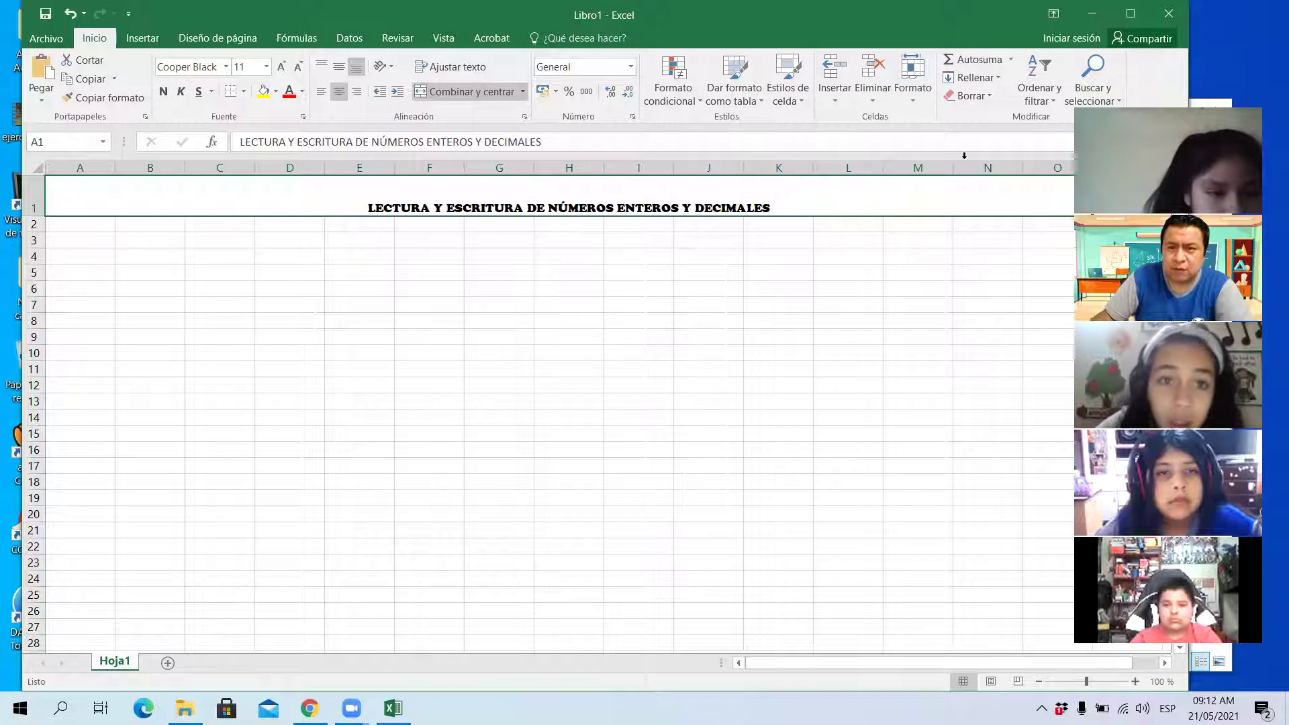
Centre the title vertically in A1, and restore, reposition and enlarge the workbook window to cover most of the desktop
double_click(204, 12)
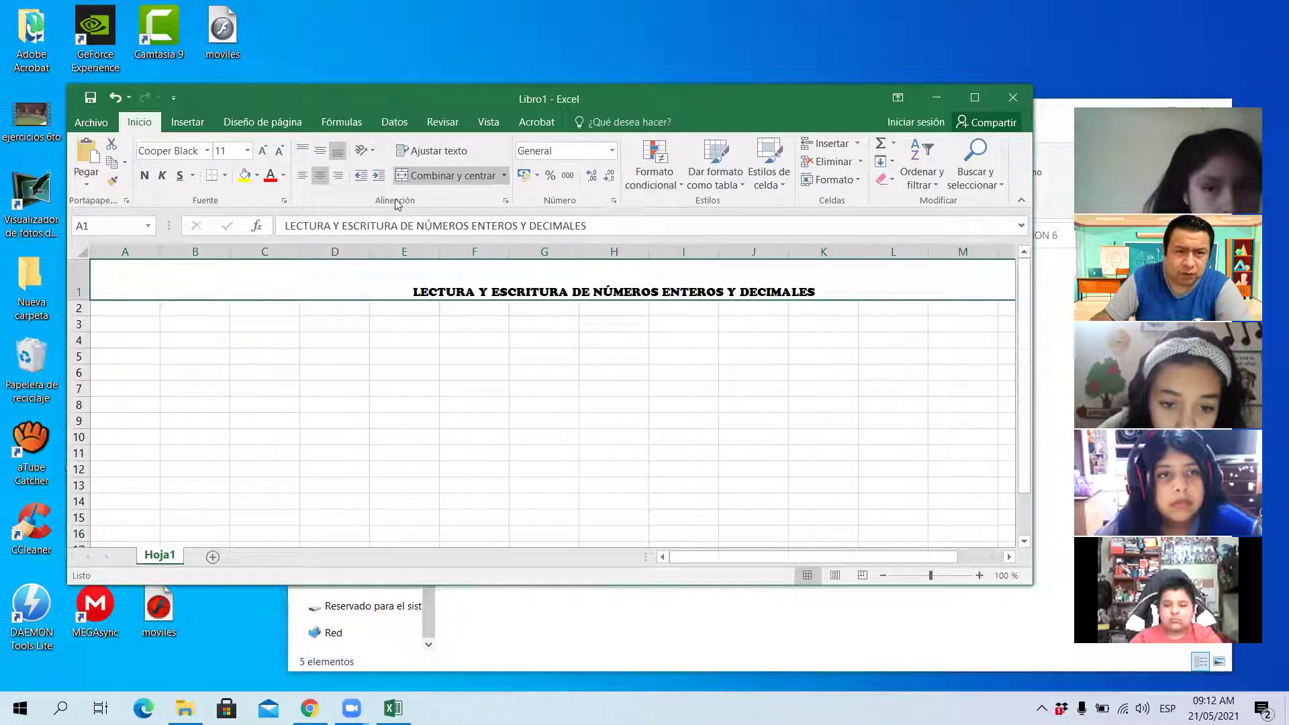
left_click(321, 153)
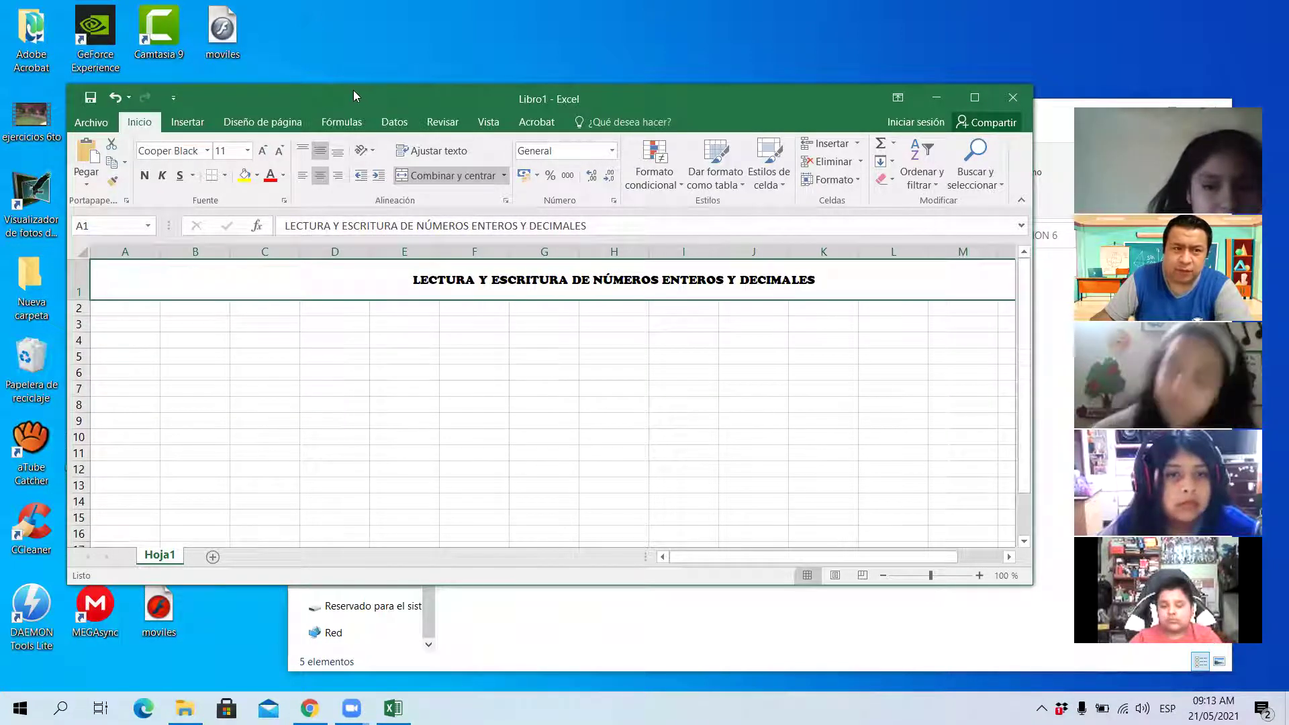
left_click_drag(353, 90, 306, 59)
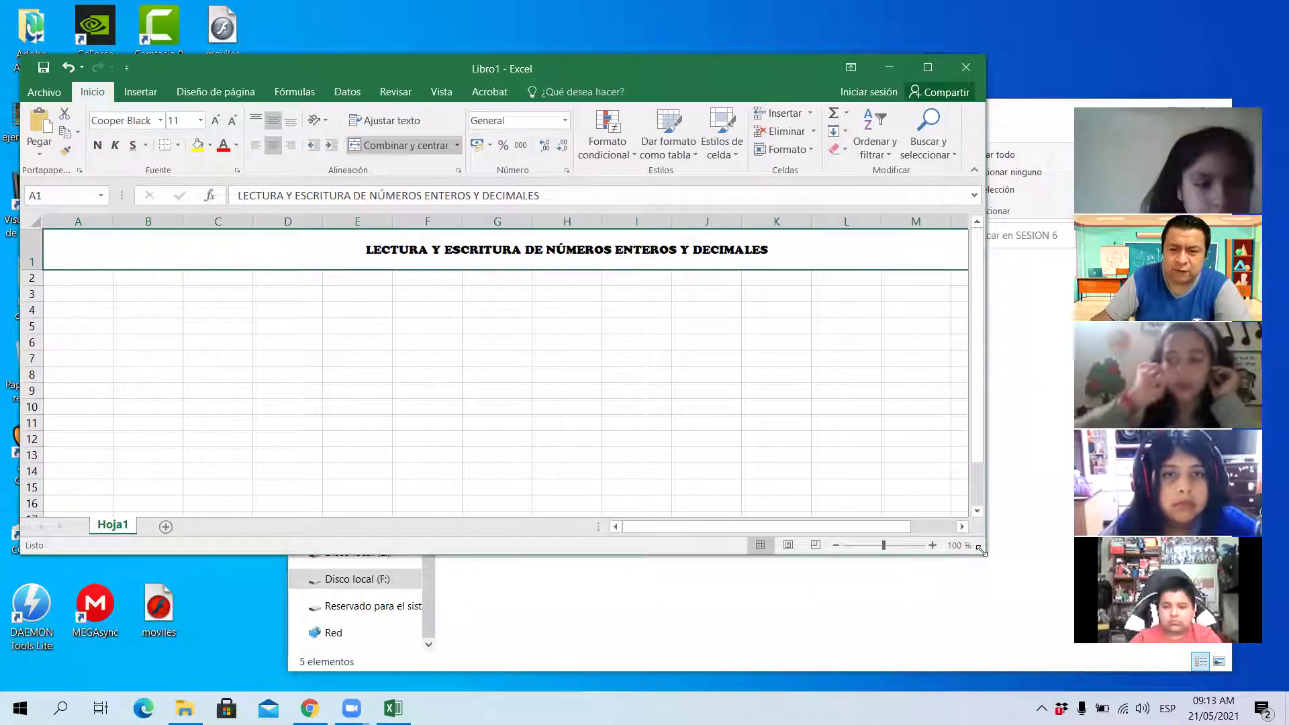
left_click_drag(1060, 673, 1065, 677)
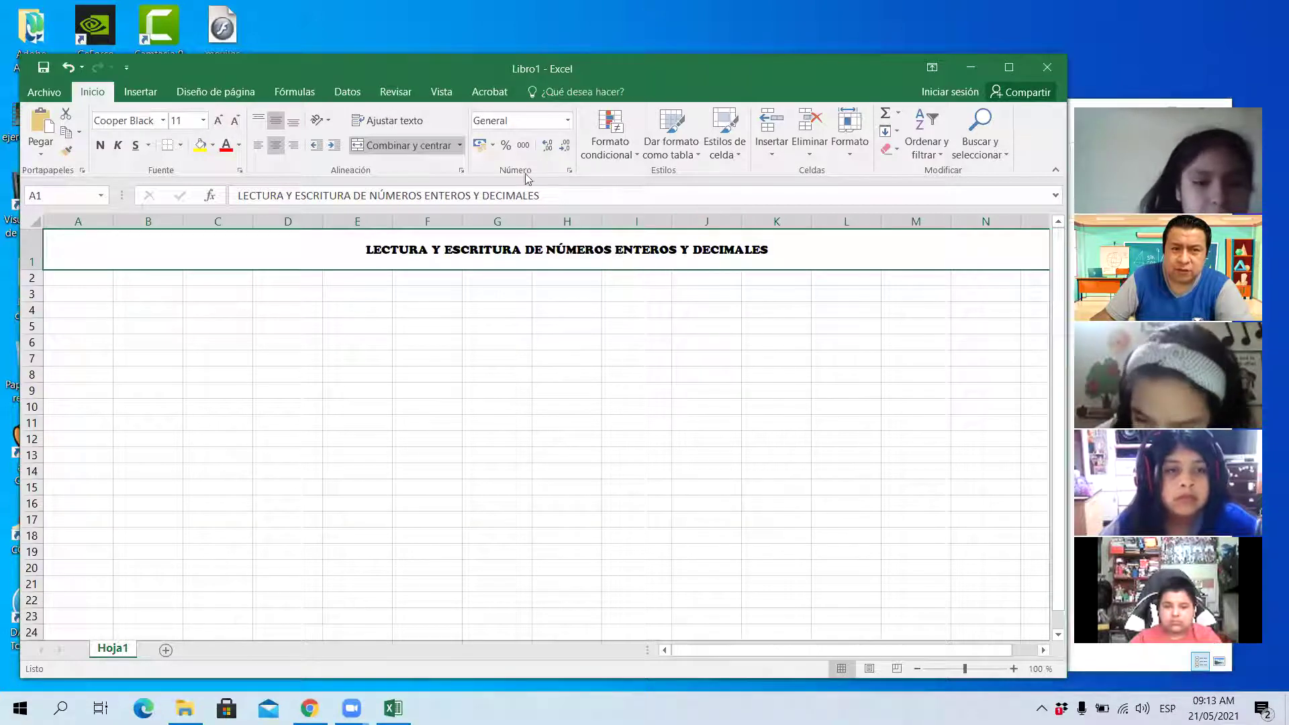
Set the title text in A1 to size 20 and colour it with a darker blue from the theme colours
left_click(203, 121)
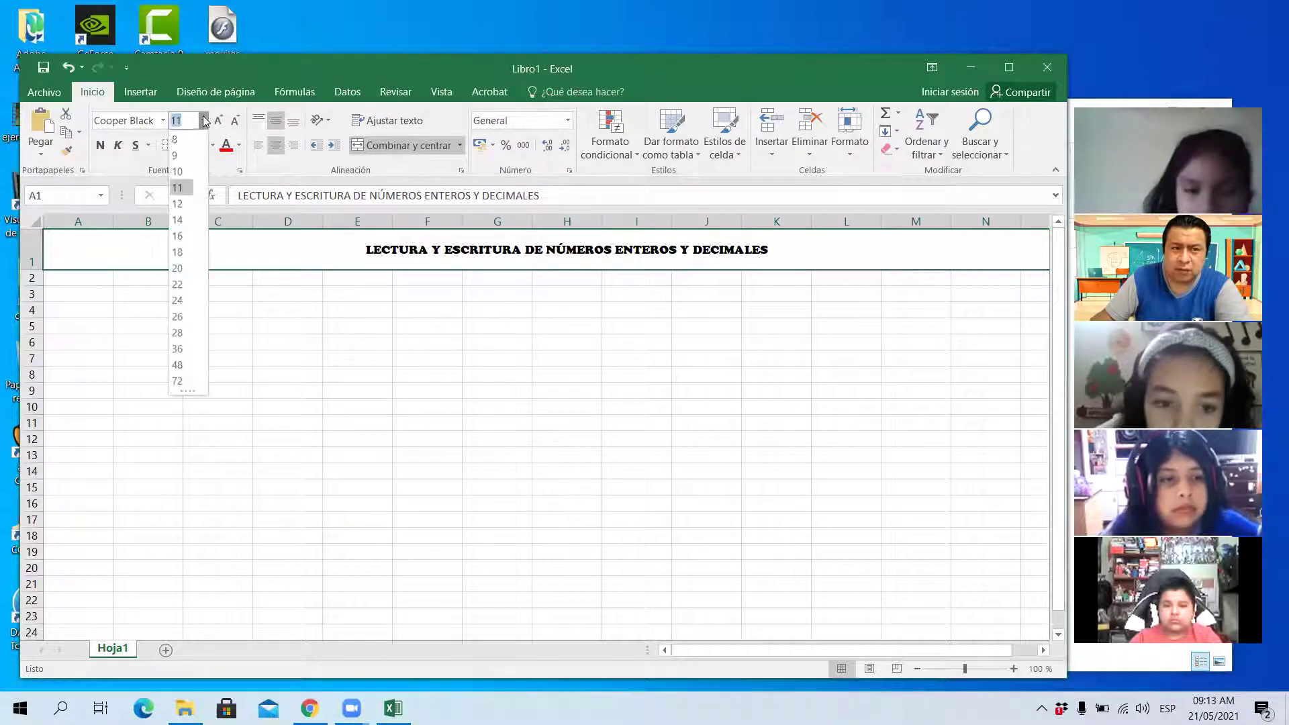
left_click(176, 269)
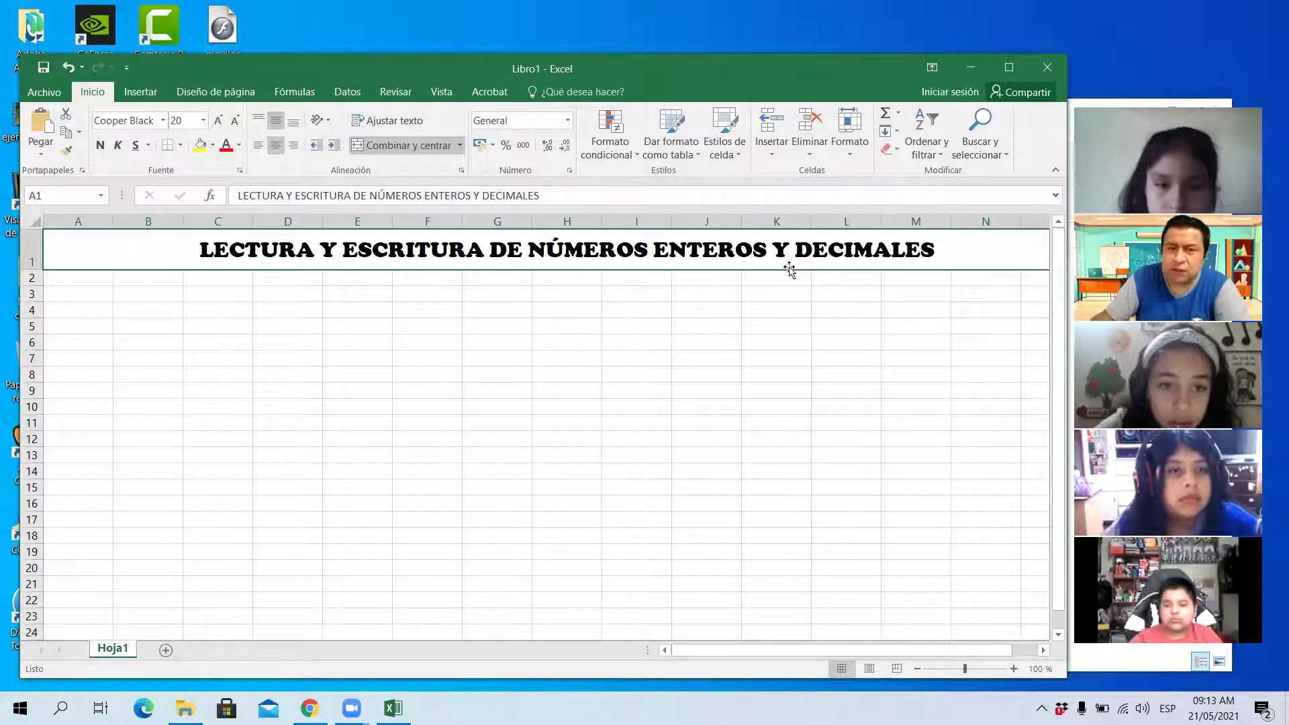
left_click(238, 145)
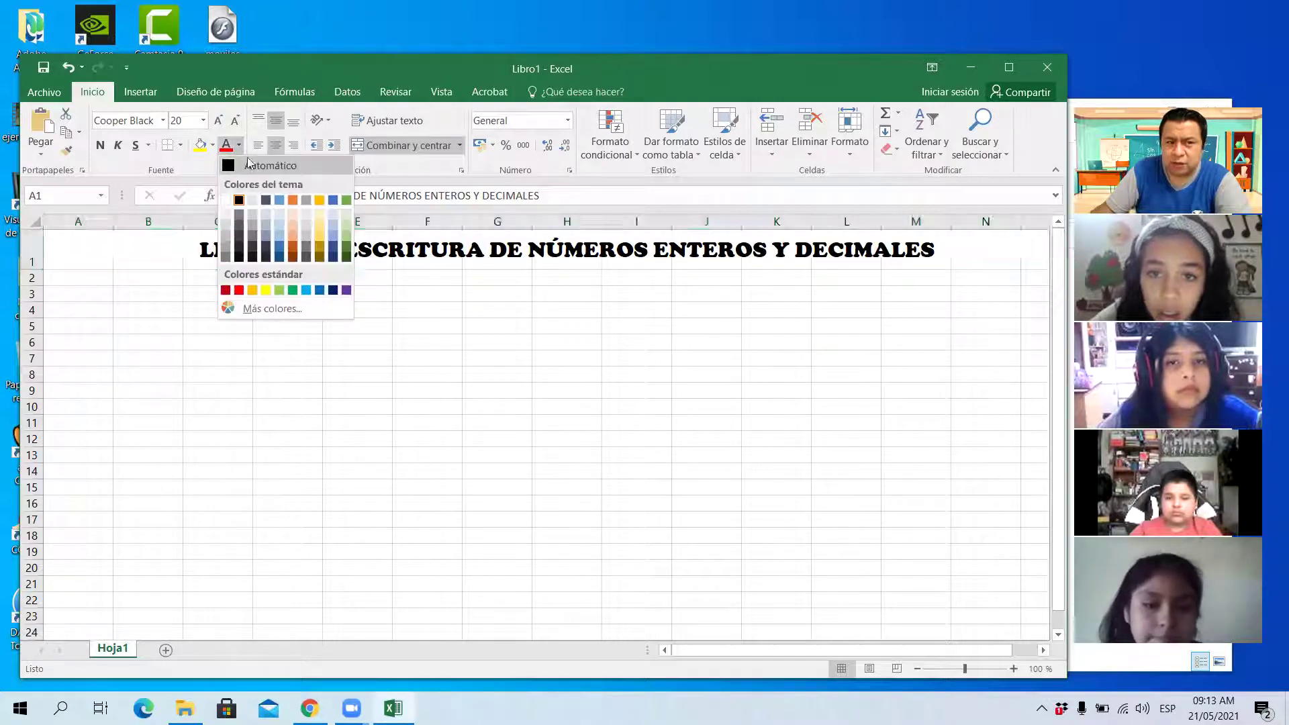
left_click(279, 250)
left_click(382, 319)
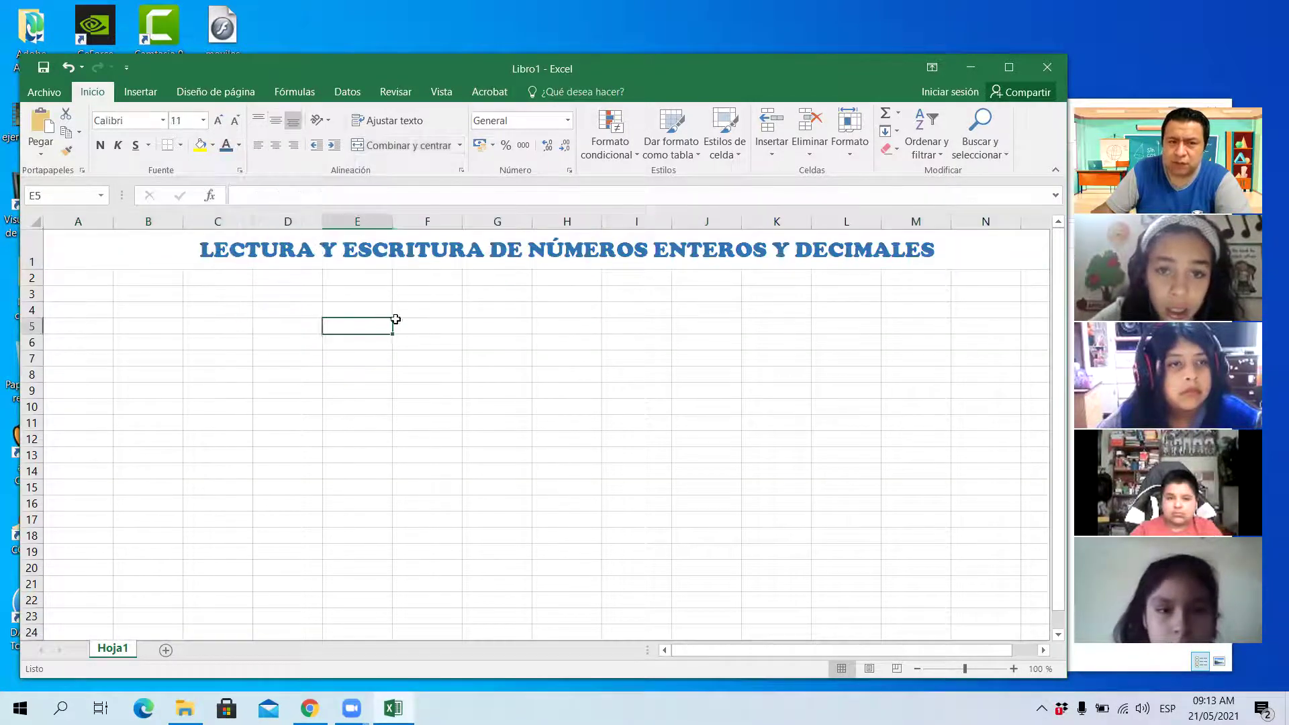
left_click(883, 262)
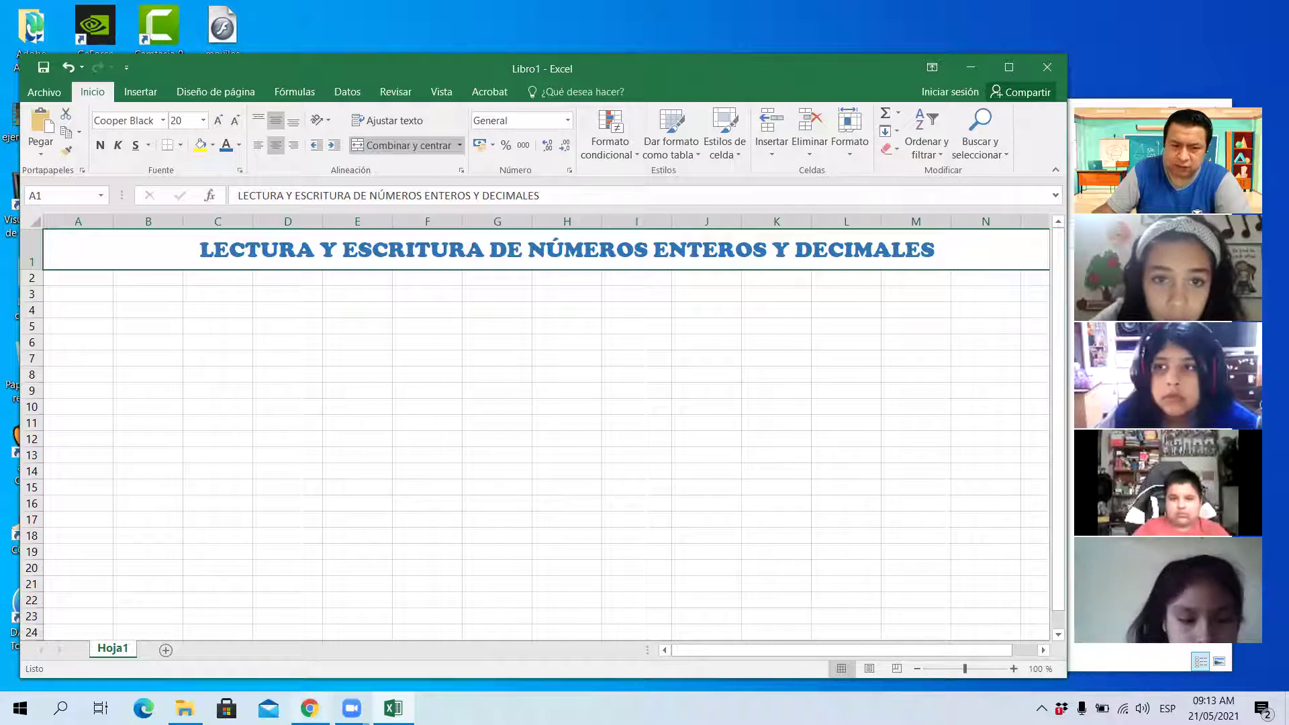
Check the example table in the YouTube video in Chrome, return to Excel and enter "NÚMEROS ENTEROS" in cell A3
key("alt+Tab")
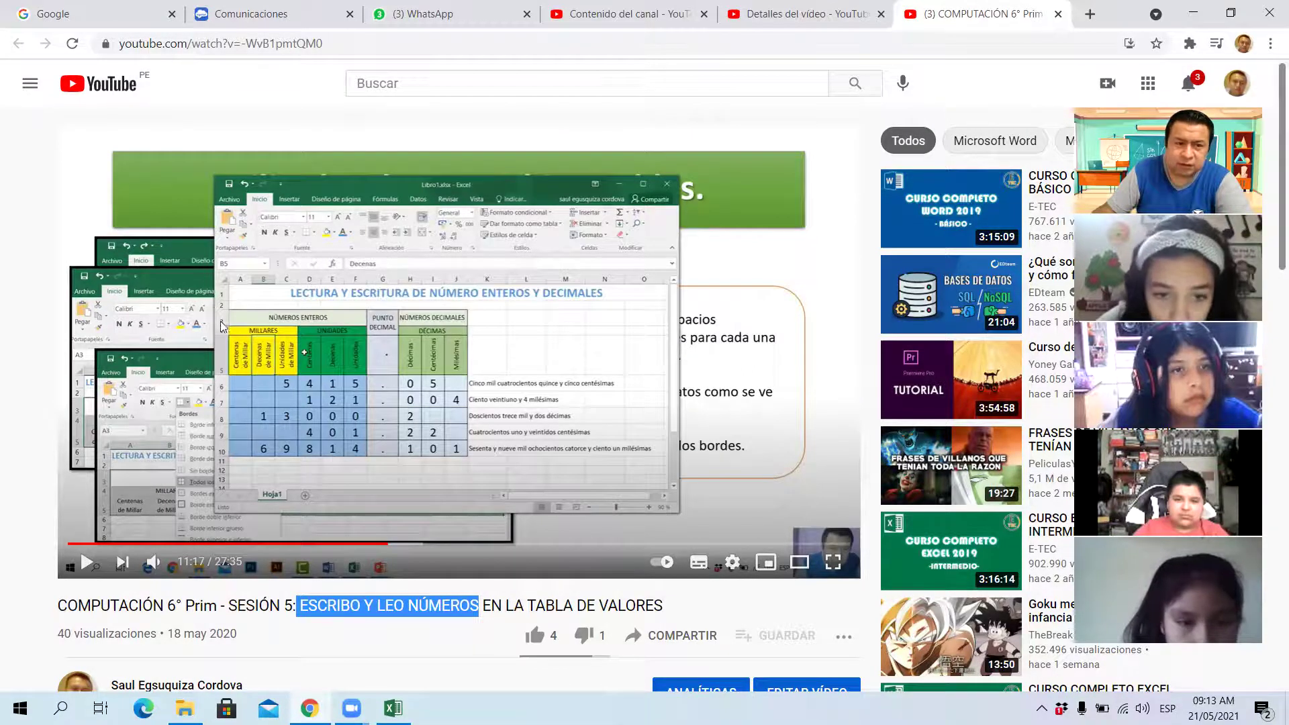
left_click(1193, 14)
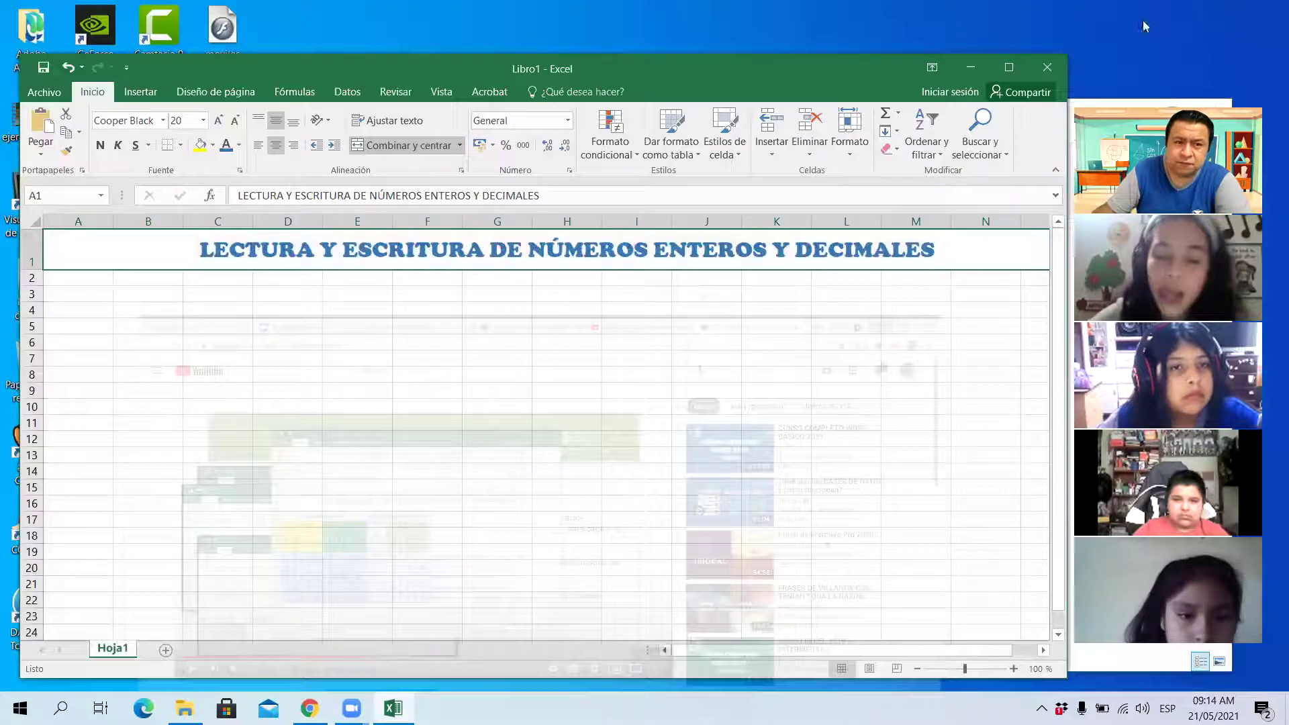
left_click(89, 294)
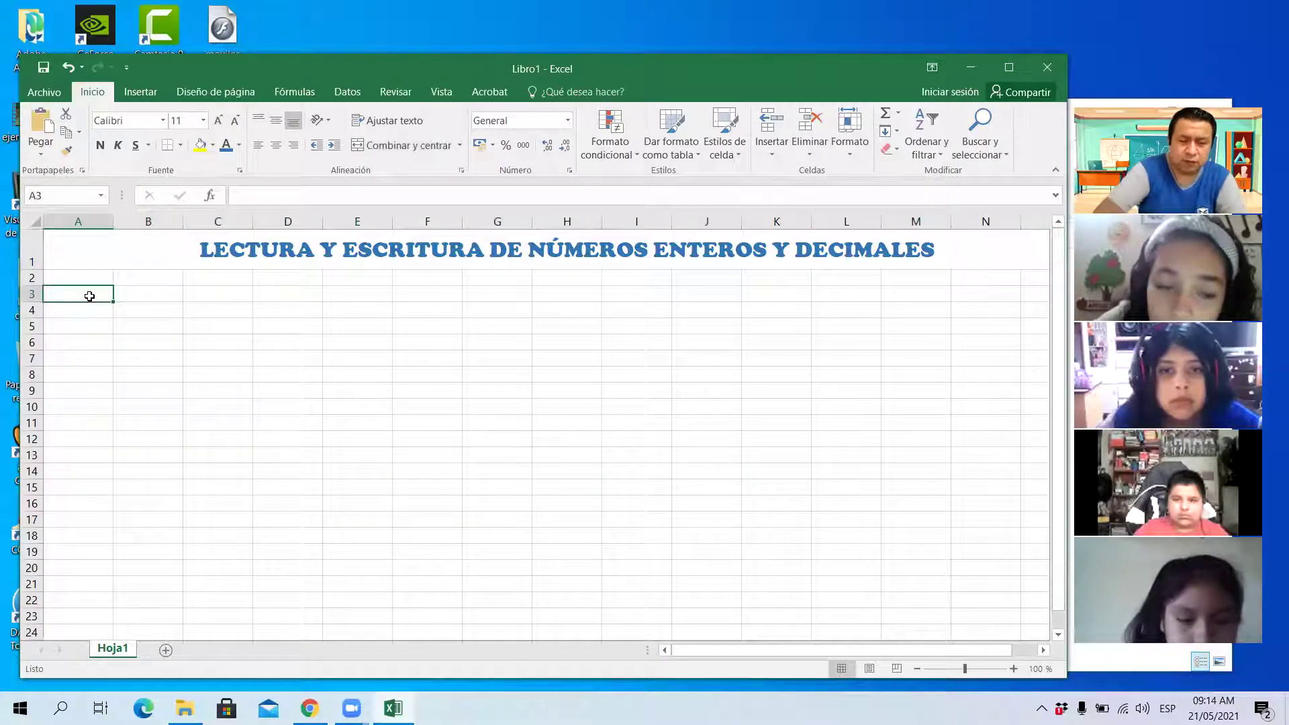
type("n")
key("BackSpace")
type("NÚMEROS ENTEROS")
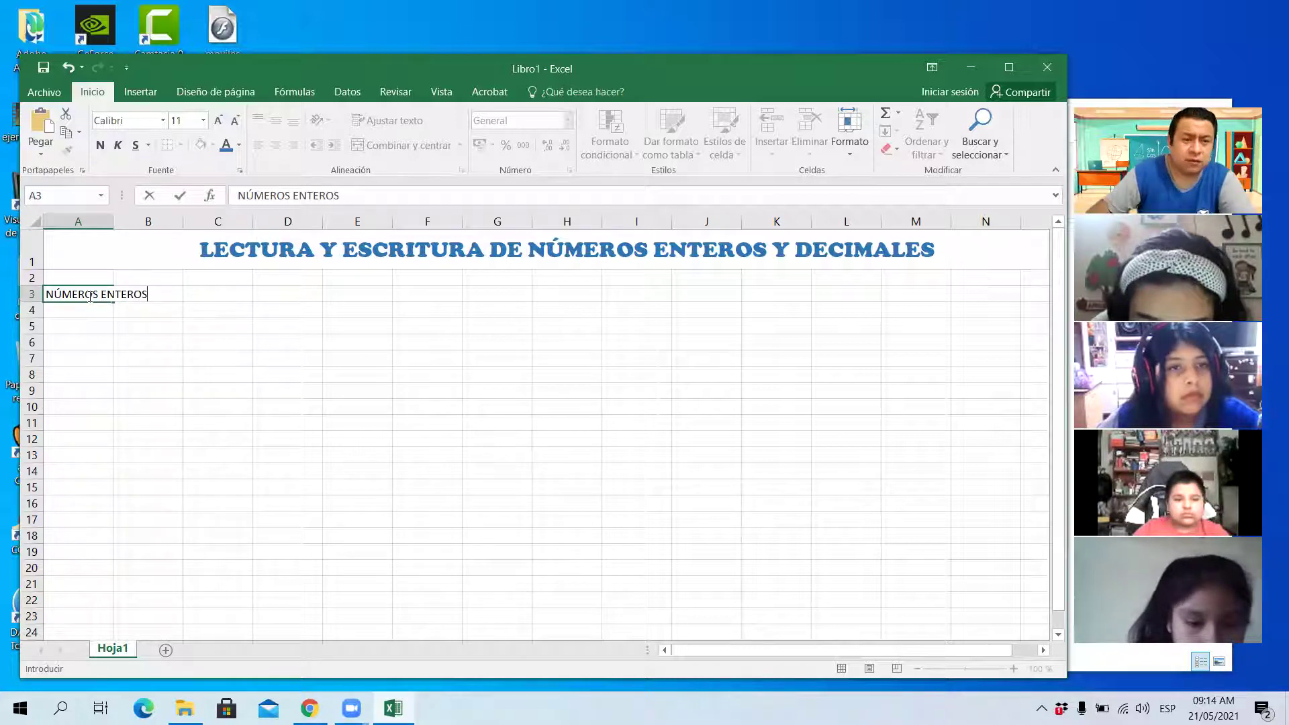
left_click(150, 368)
left_click(153, 306)
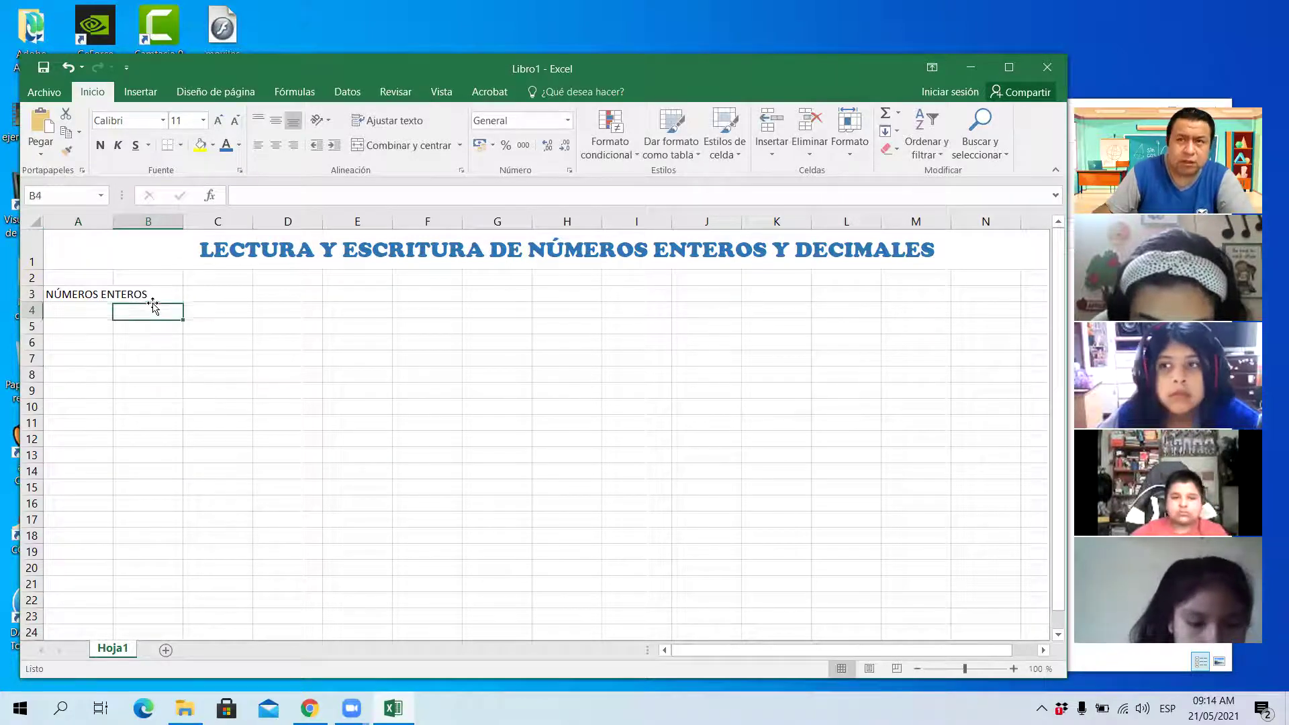
key("Up")
key("Up")
key("Up")
left_click(94, 294)
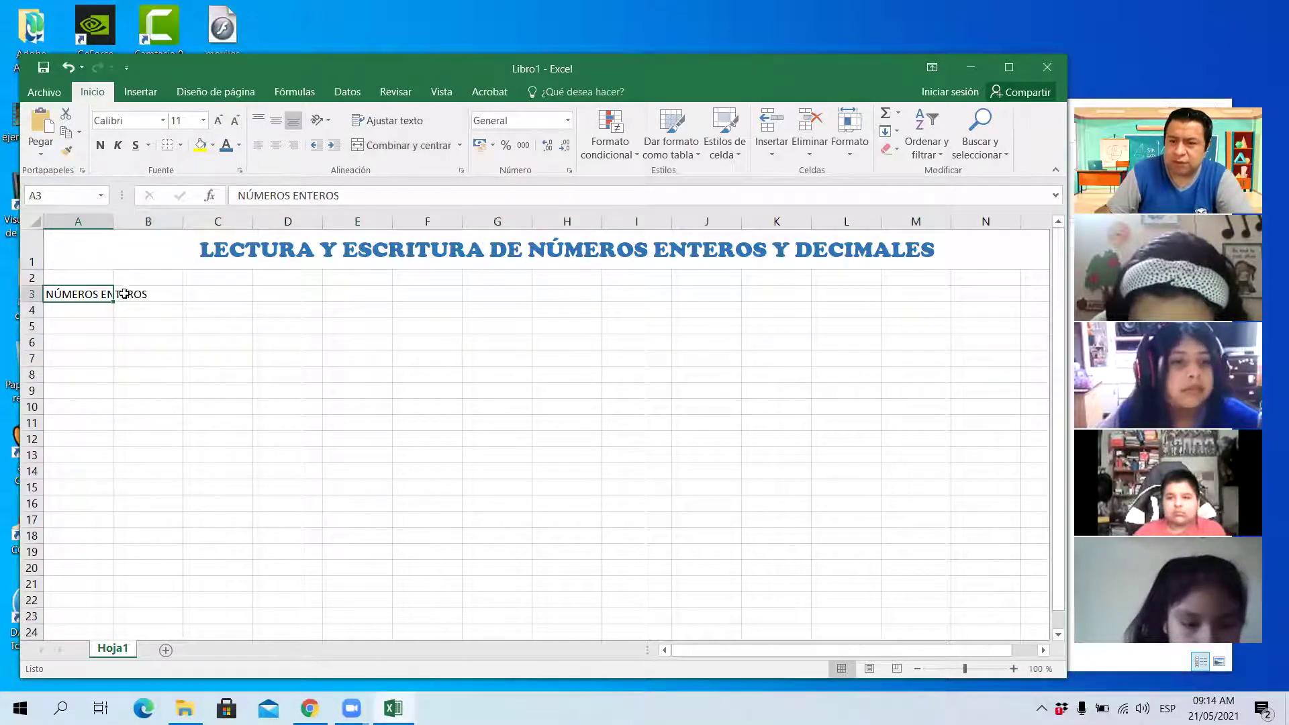
left_click(270, 329)
left_click(332, 330)
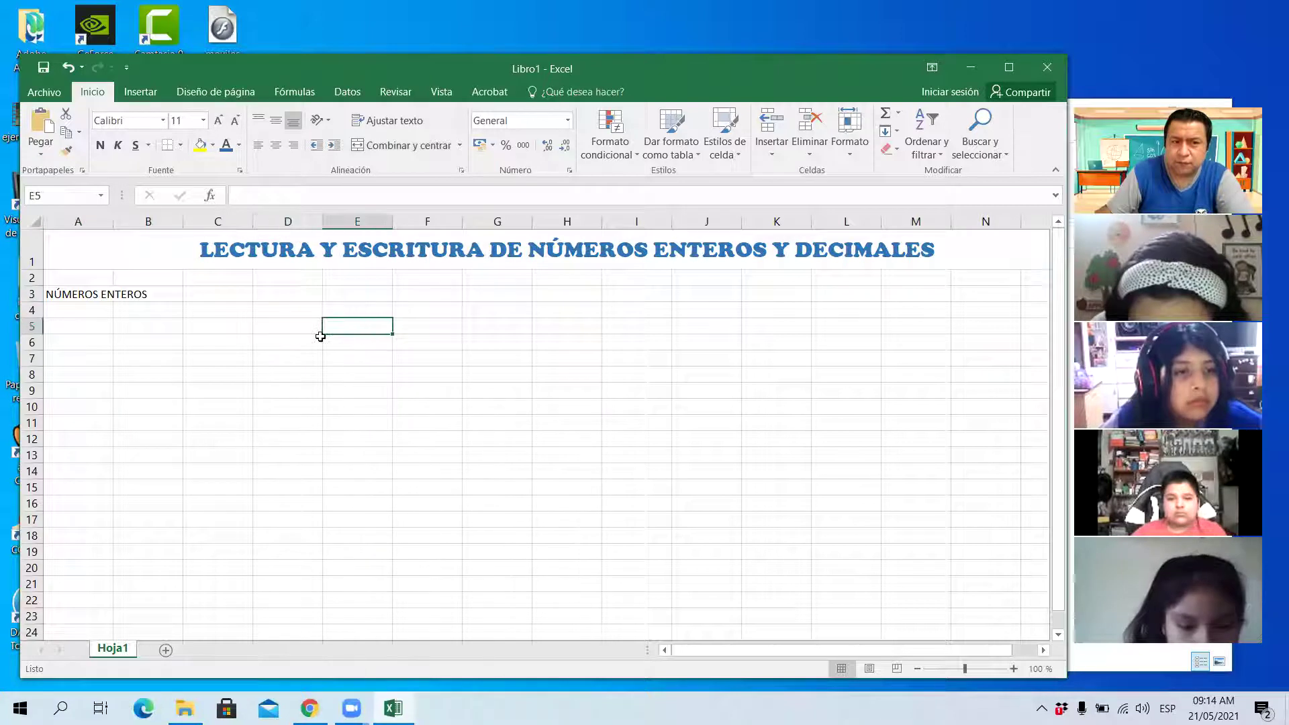
left_click(124, 310)
left_click(88, 307)
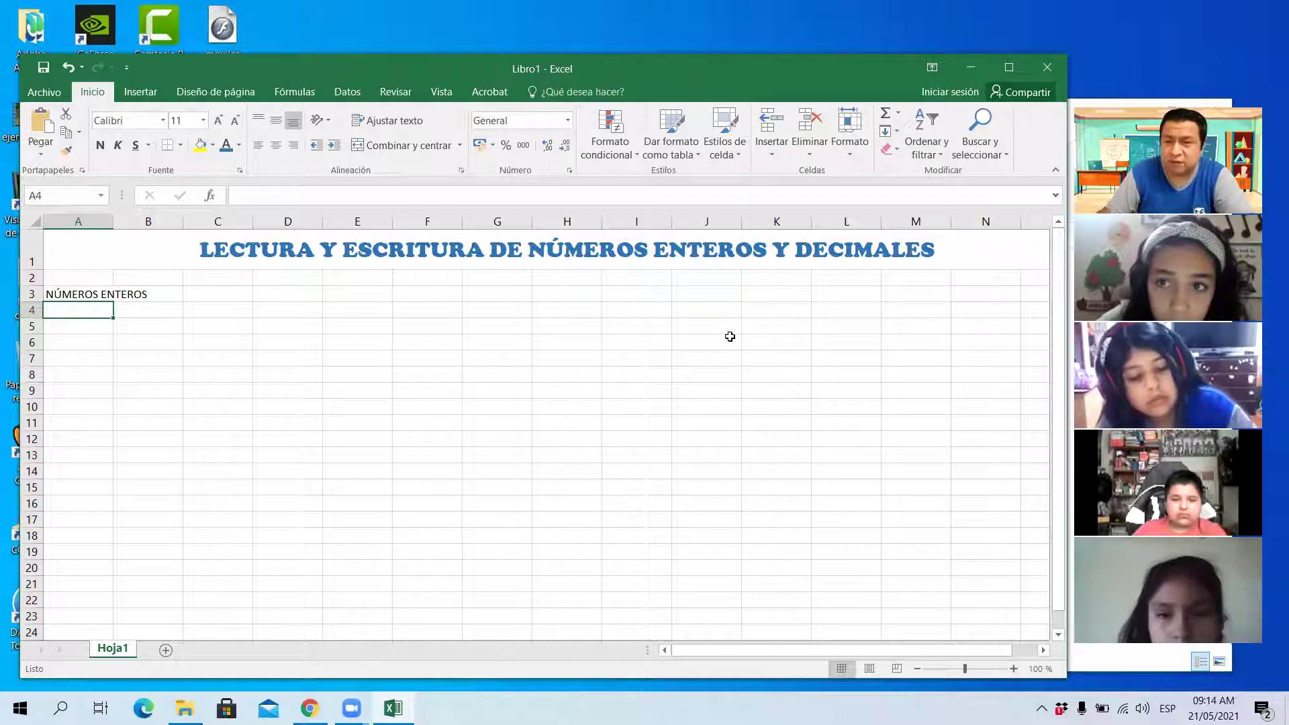
left_click(698, 402)
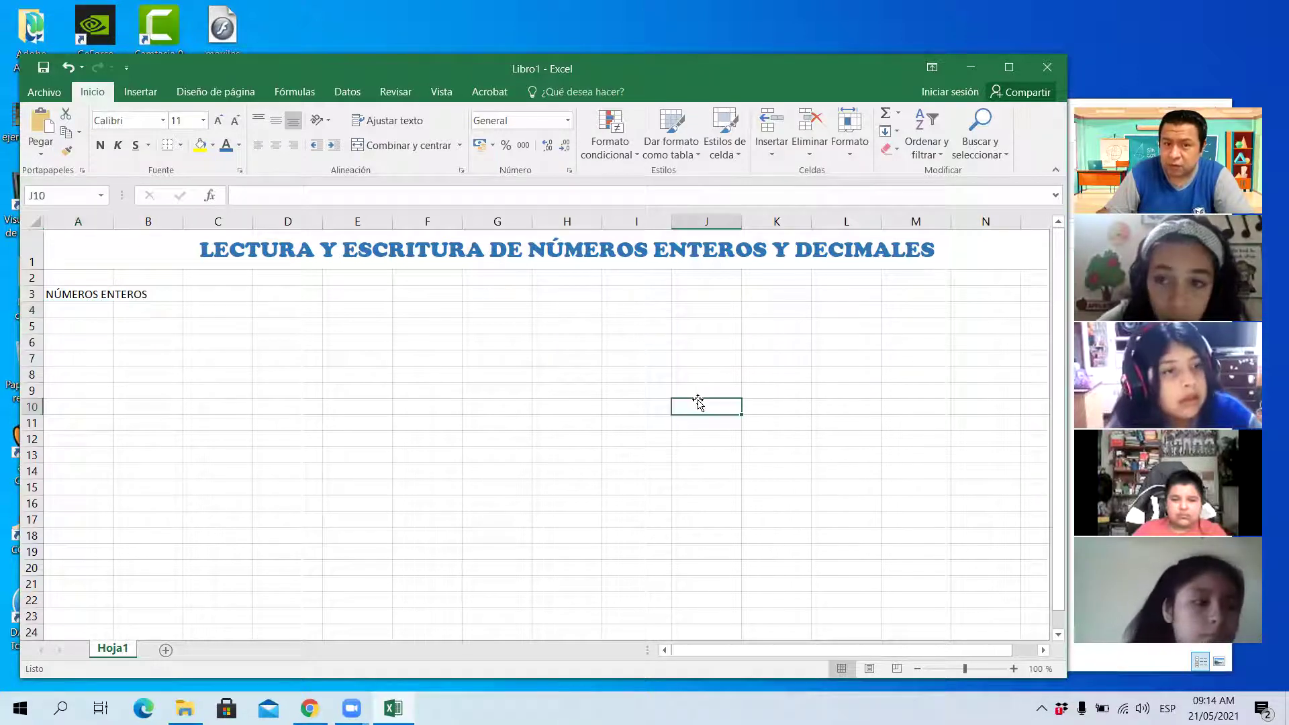
left_click(698, 361)
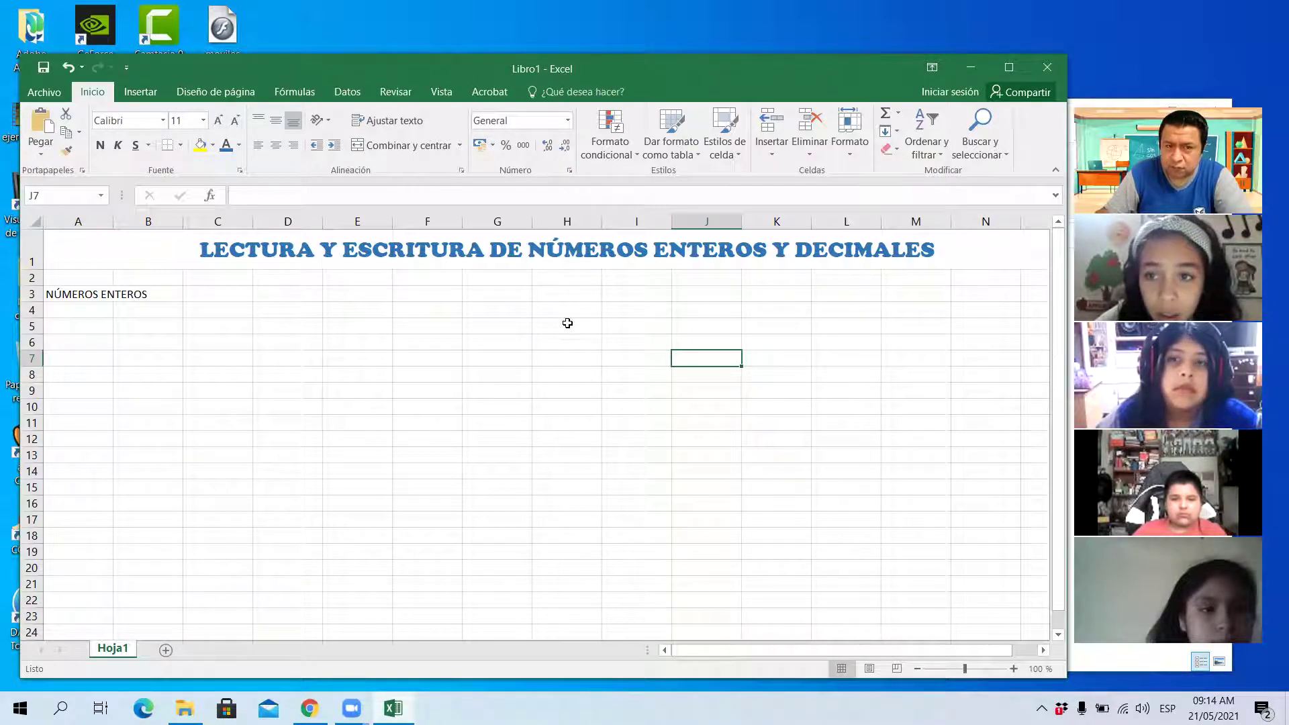
left_click(544, 251)
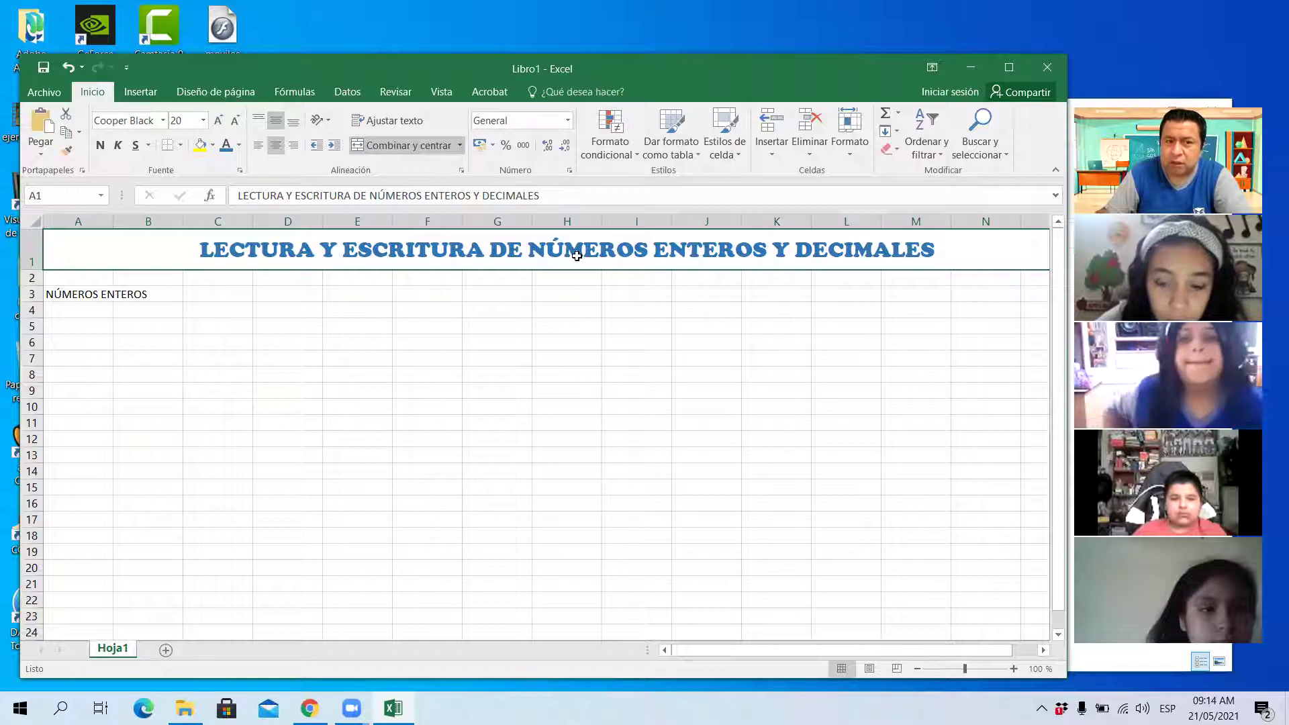
left_click(469, 280)
left_click(445, 253)
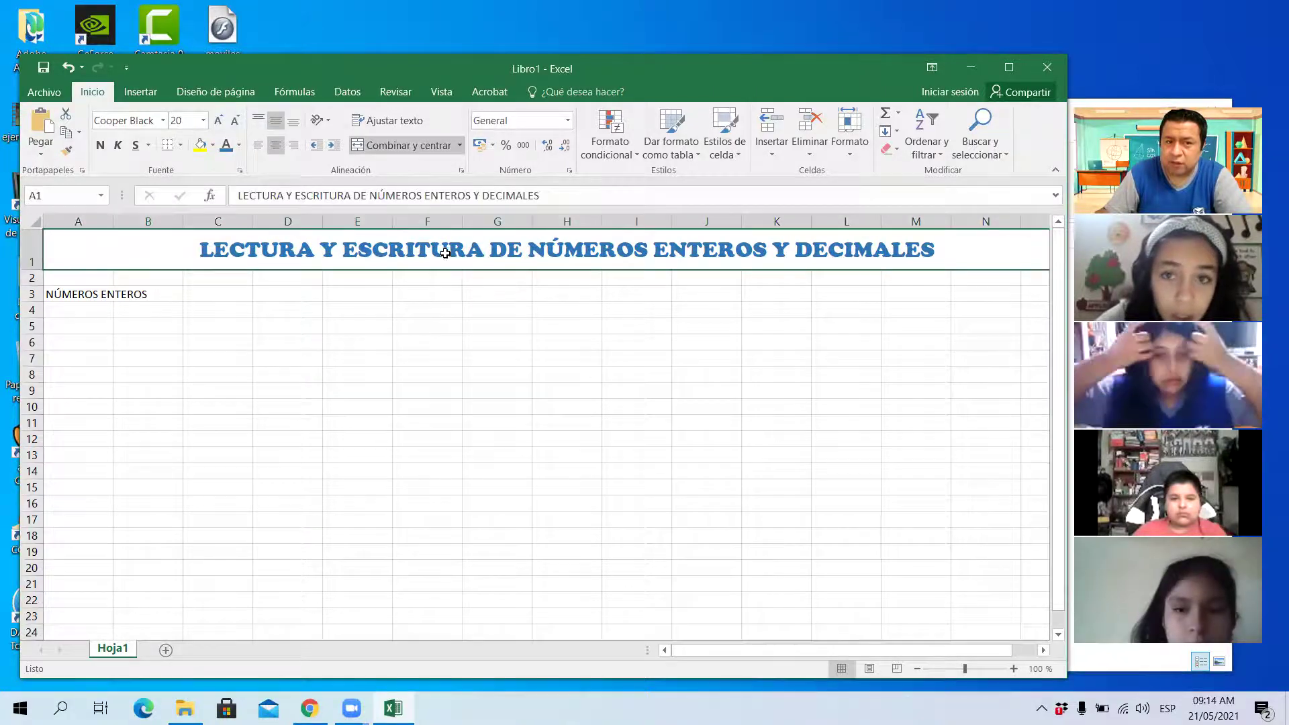
left_click(163, 121)
left_click(164, 121)
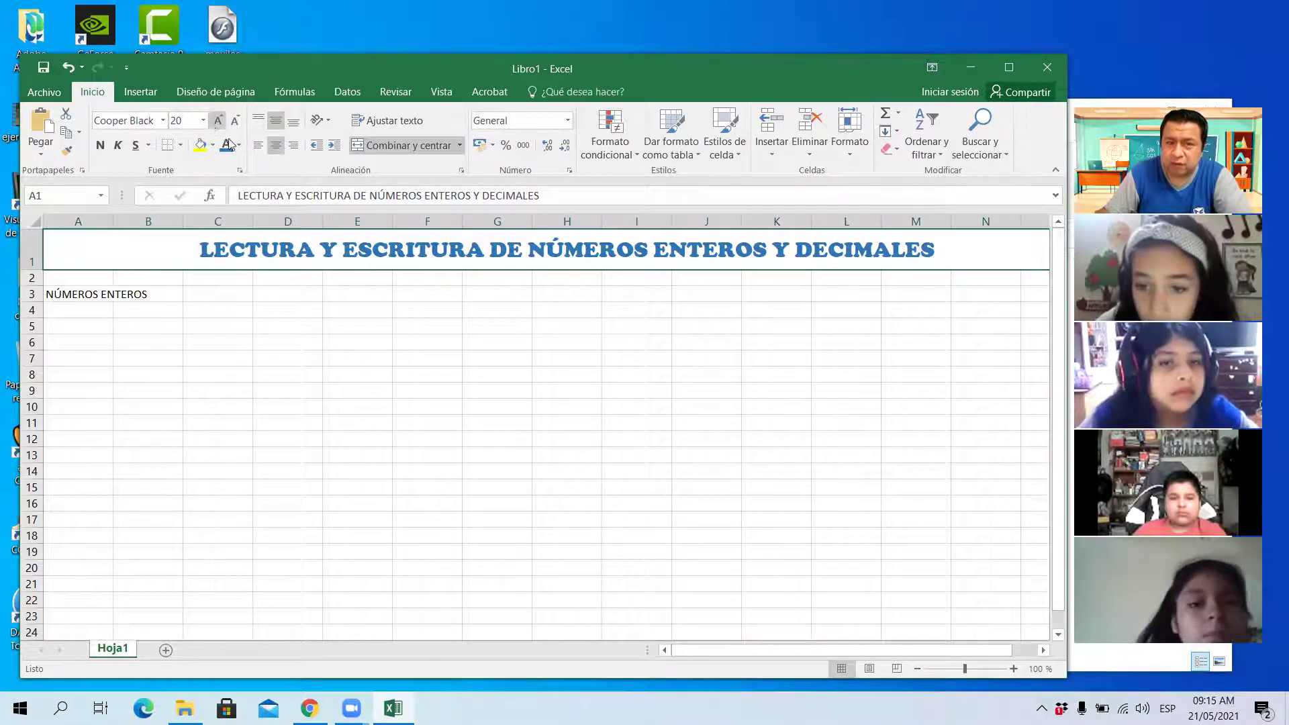
left_click(665, 466)
left_click(523, 320)
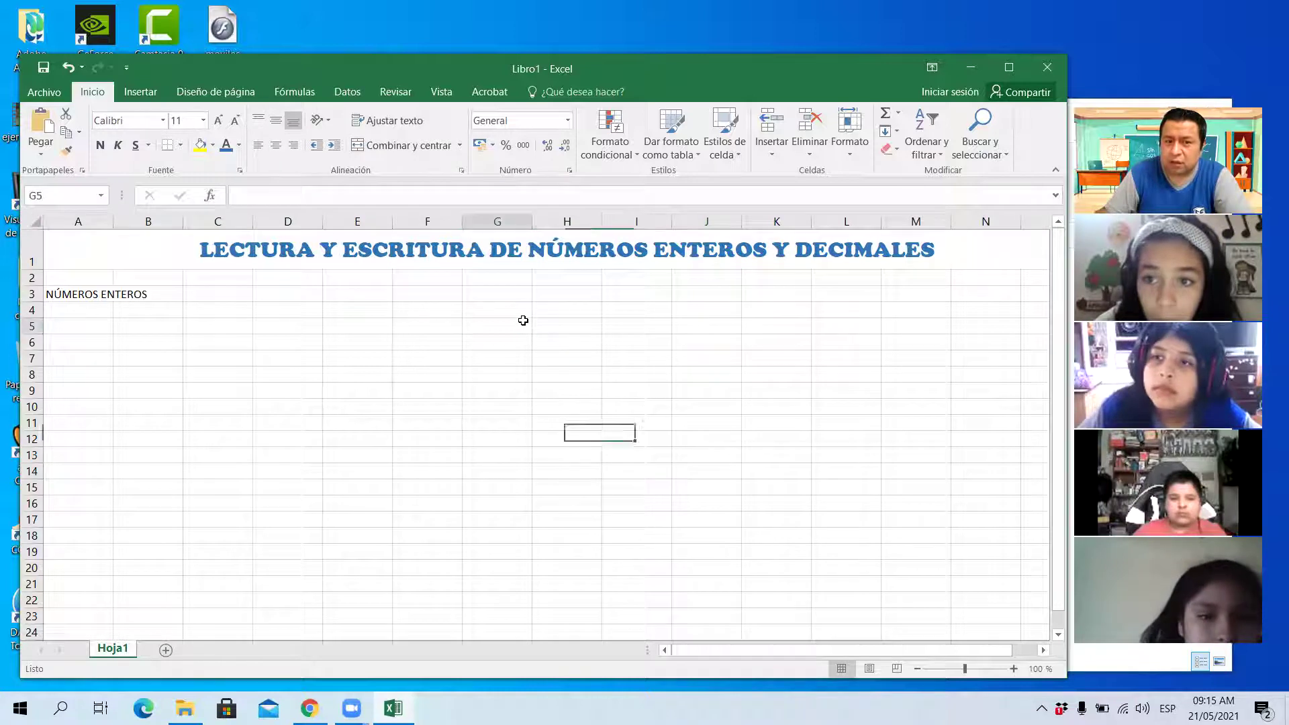
left_click(526, 277)
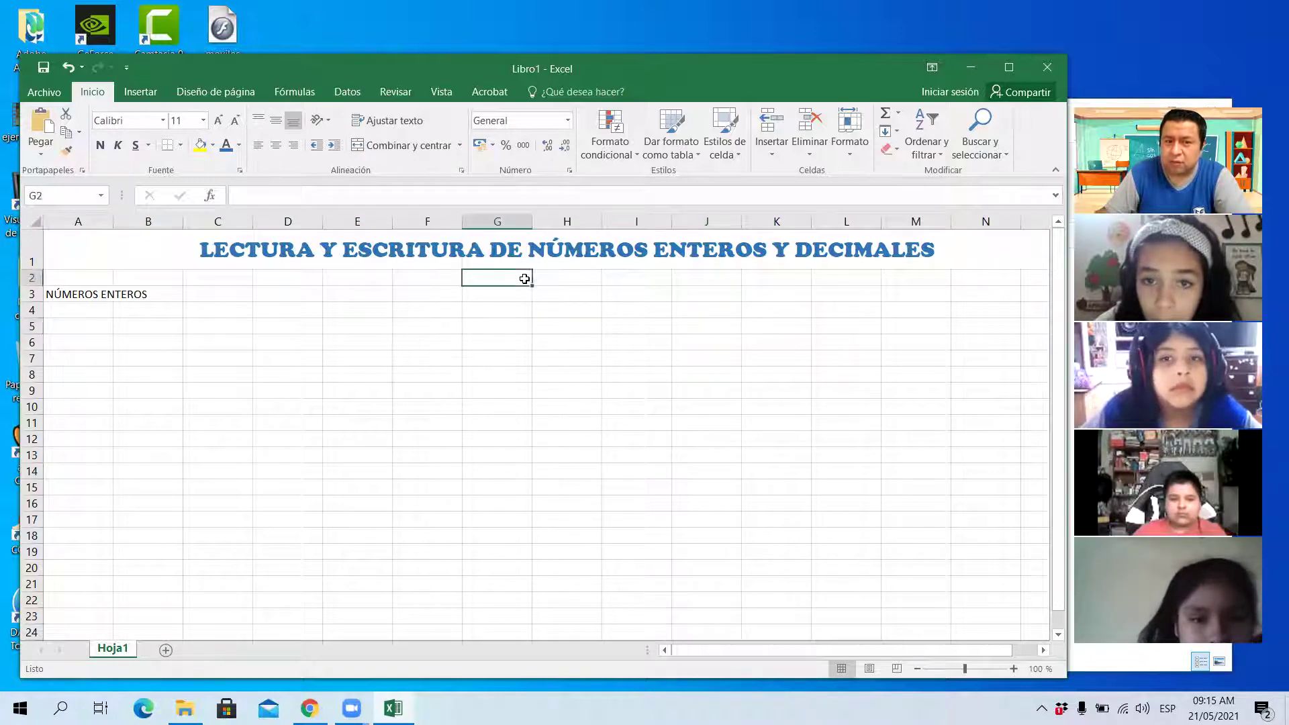
left_click(567, 255)
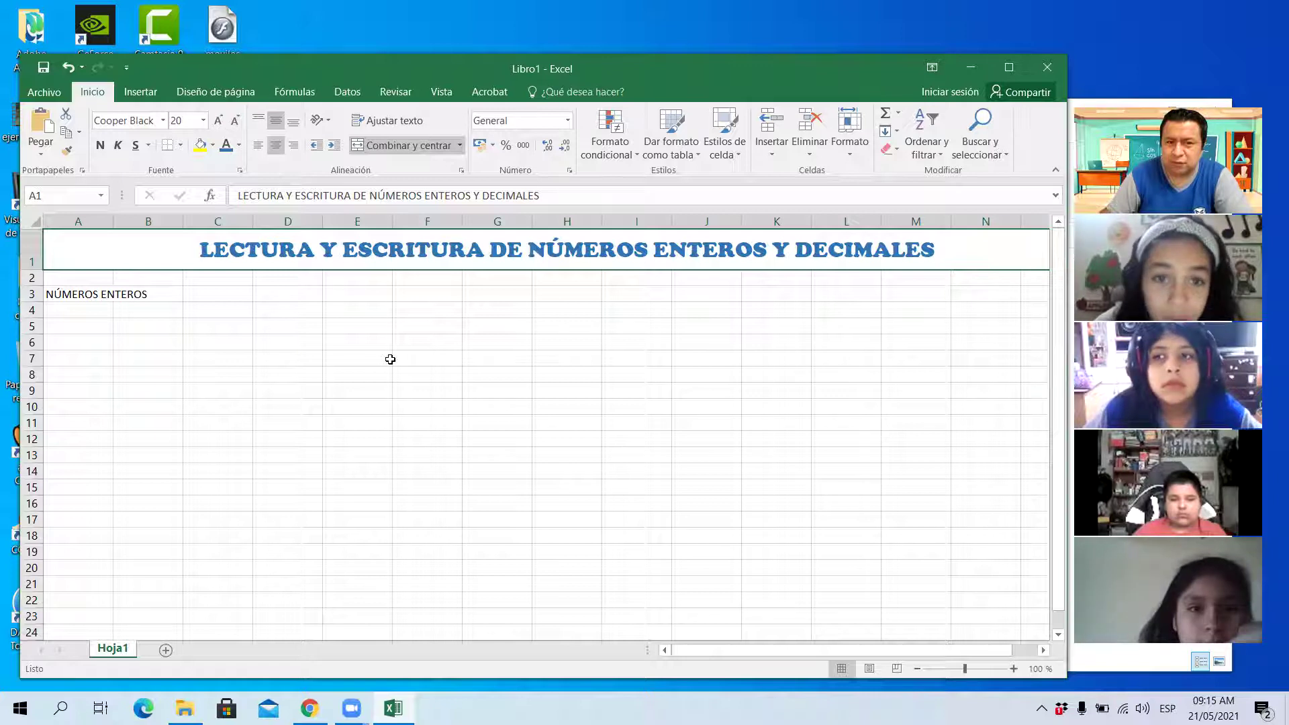
left_click(413, 359)
left_click(492, 327)
left_click(434, 308)
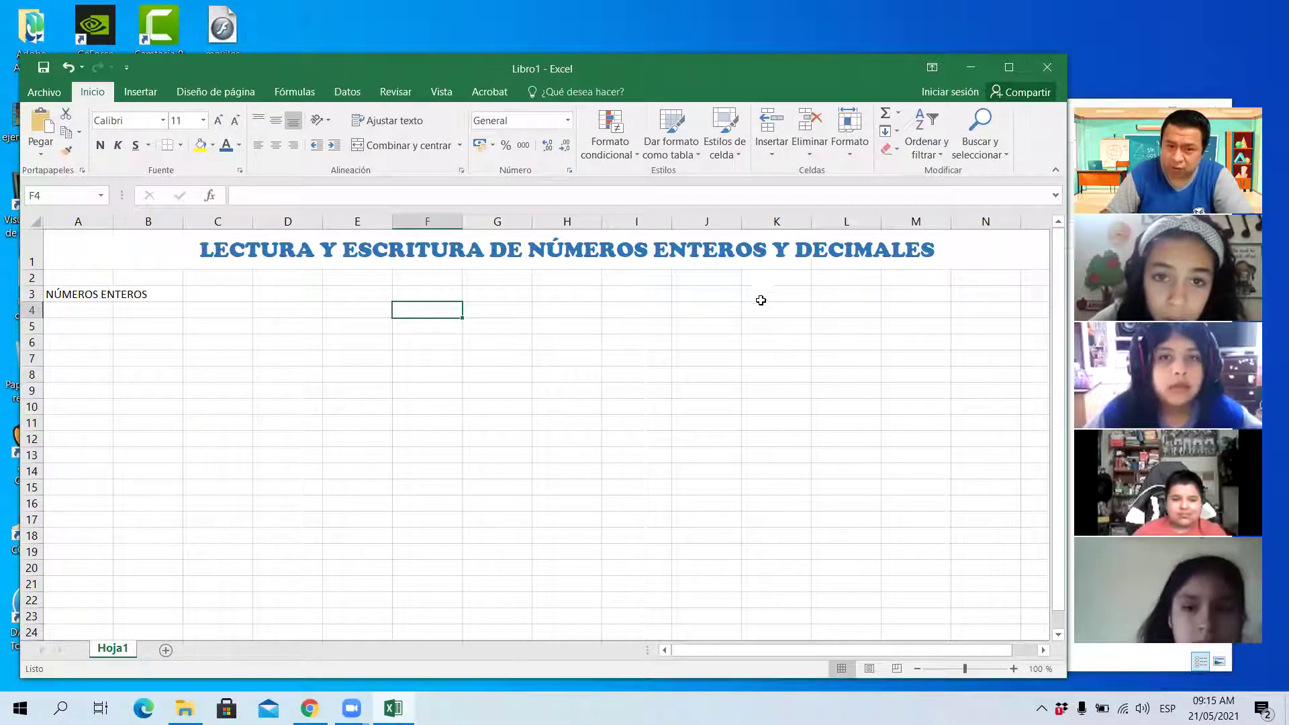
left_click(520, 380)
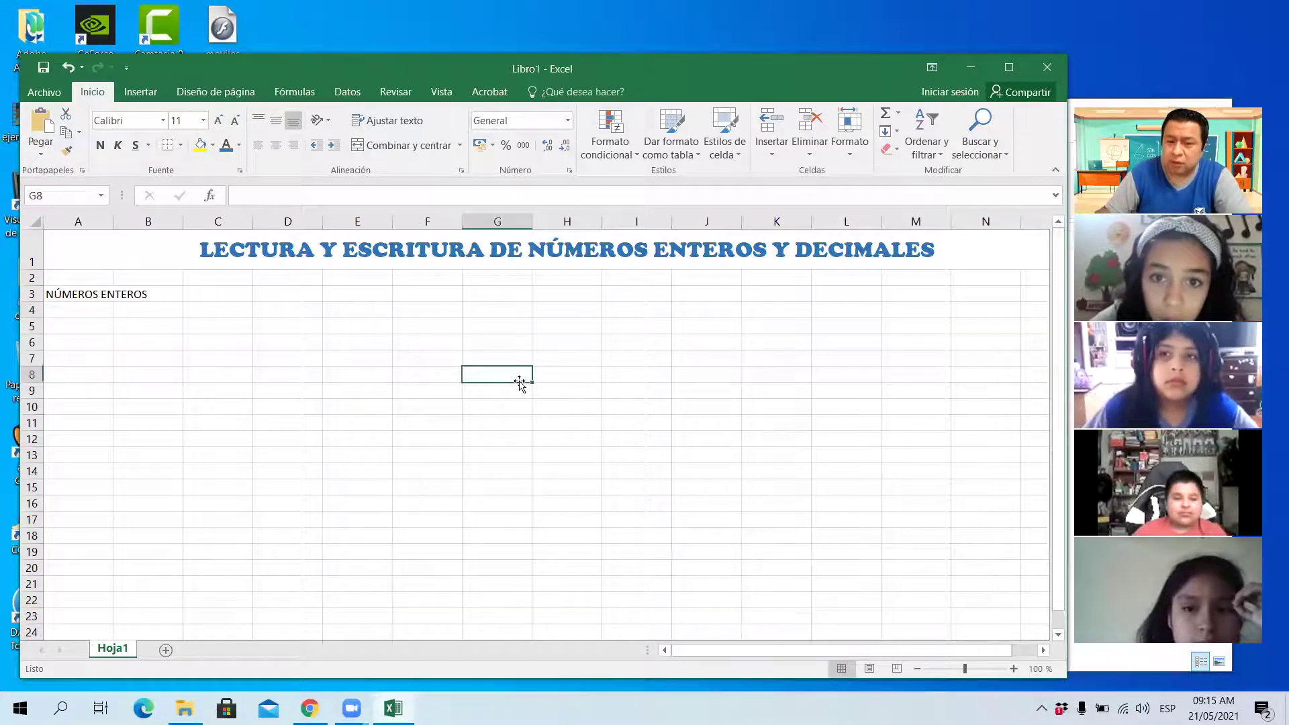
left_click(652, 305)
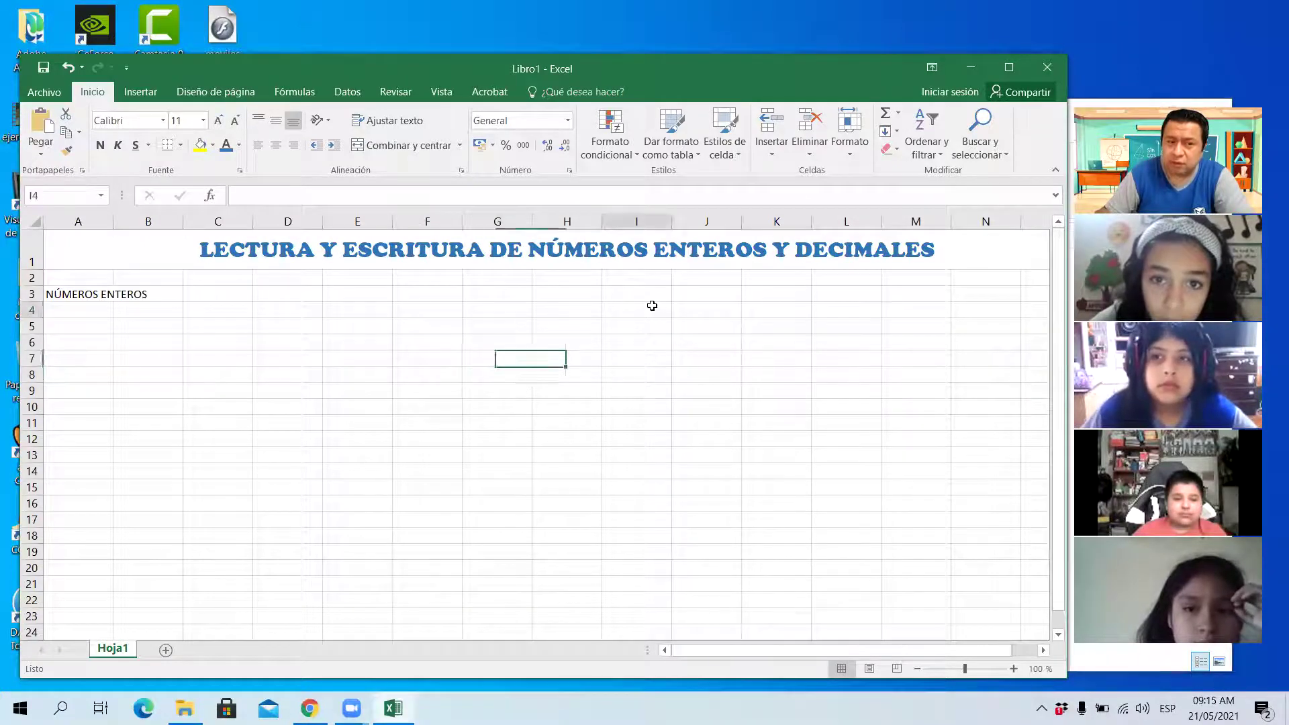
left_click(74, 295)
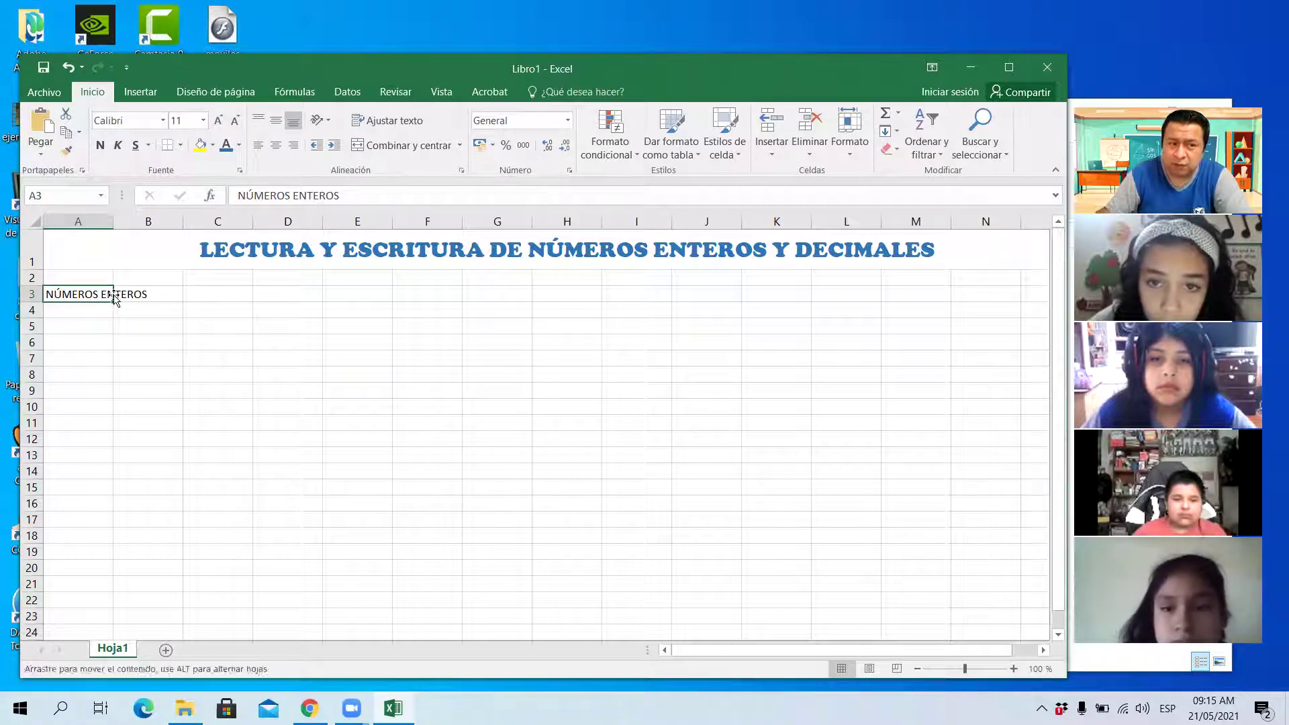
Check the next heading in the YouTube video in Chrome and enter "MILLARES" in Excel's cell A4
left_click(58, 308)
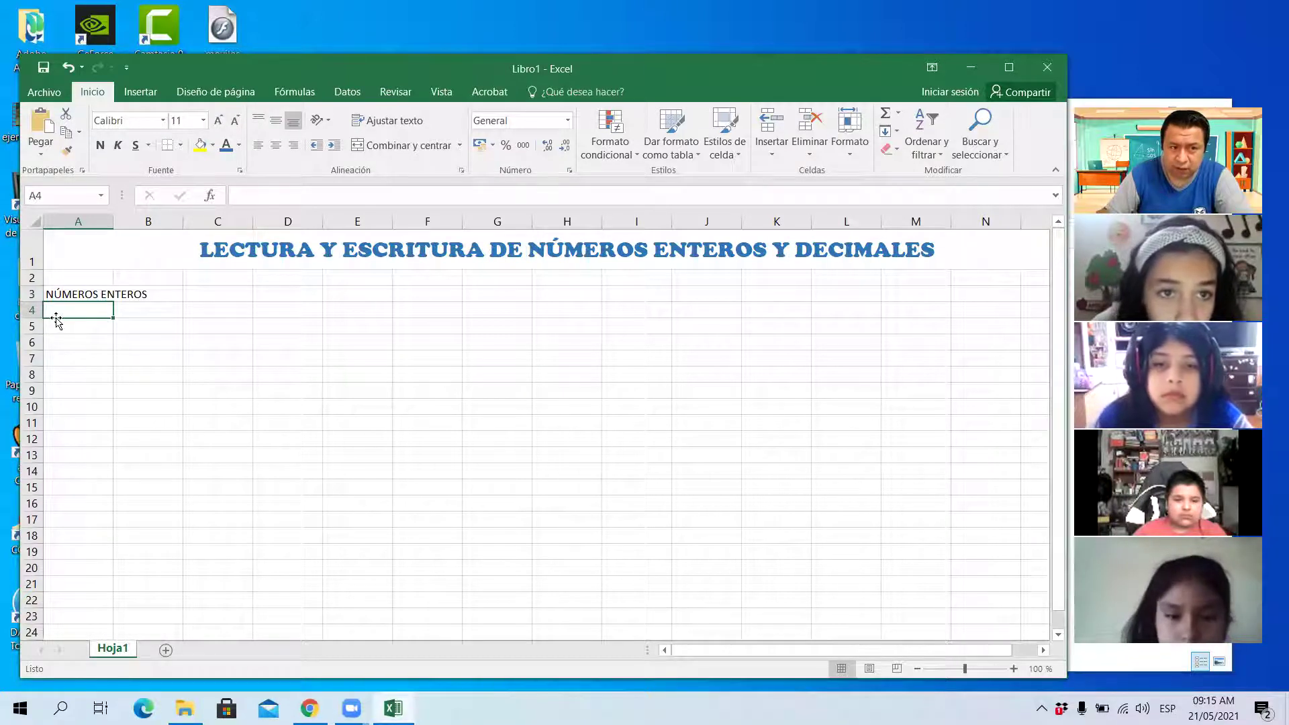
left_click(313, 708)
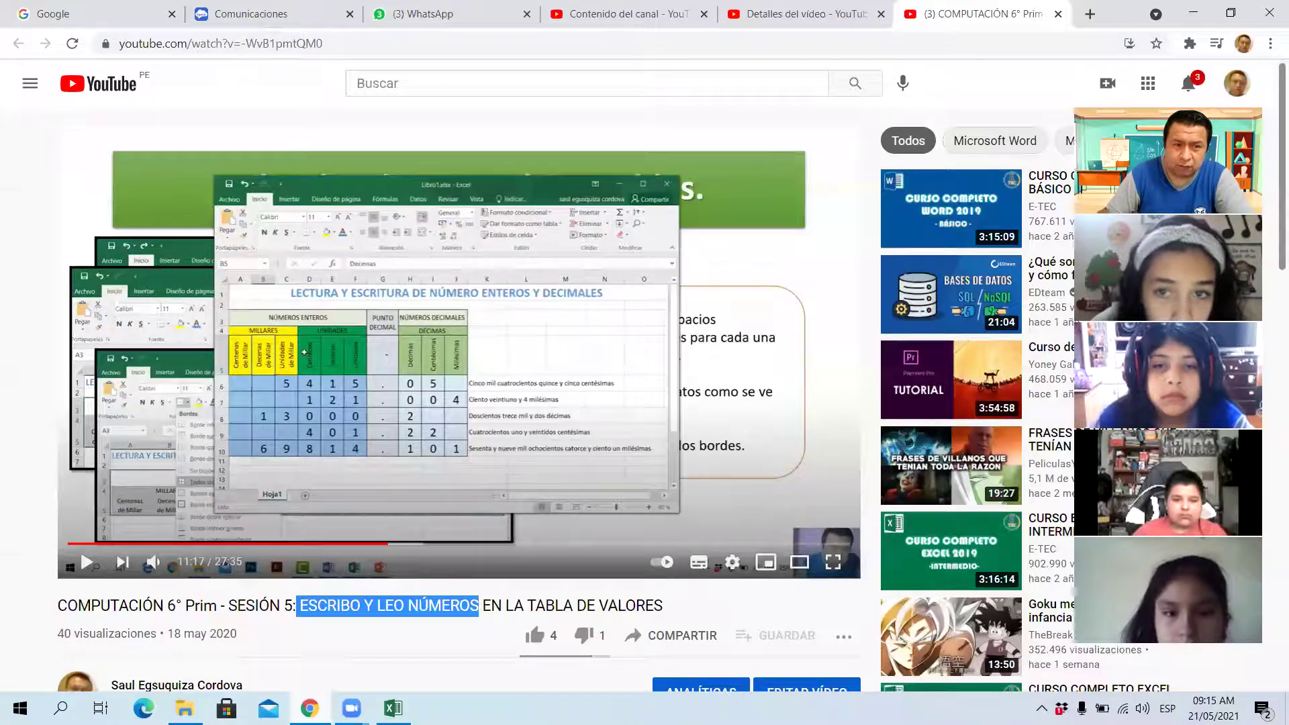
key("alt+Tab")
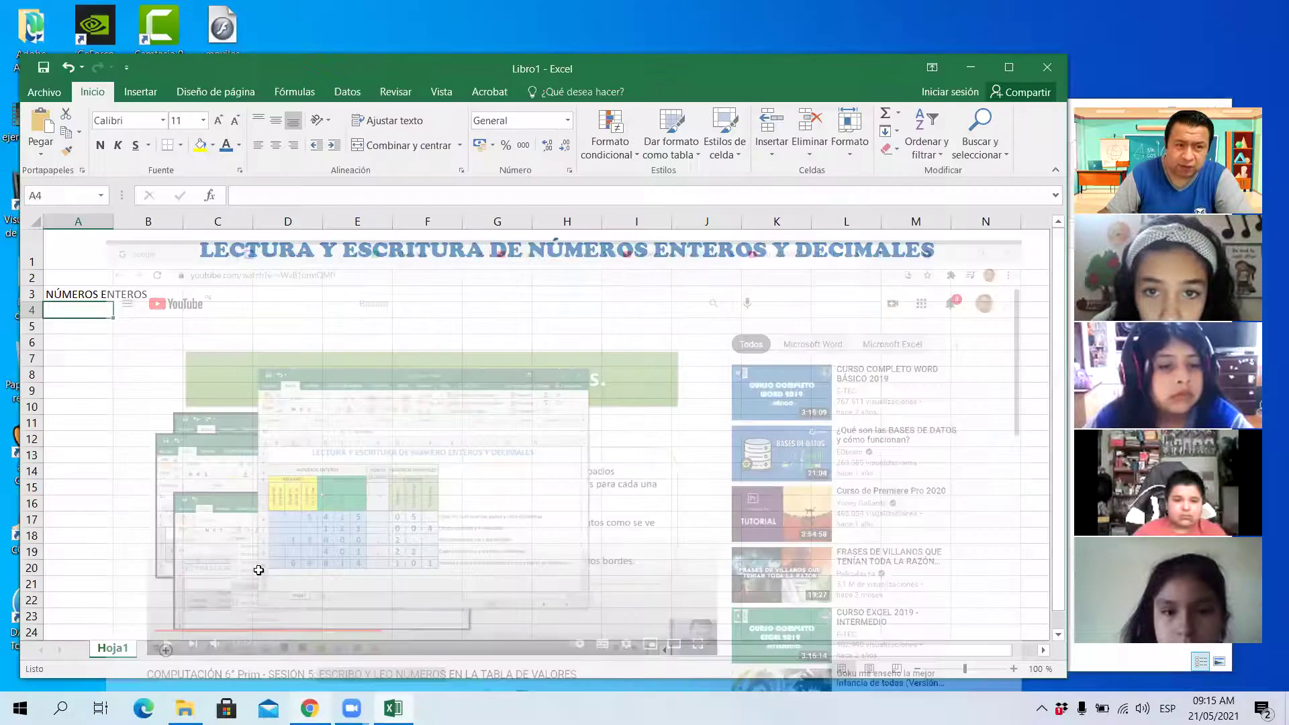
type("MILLARES")
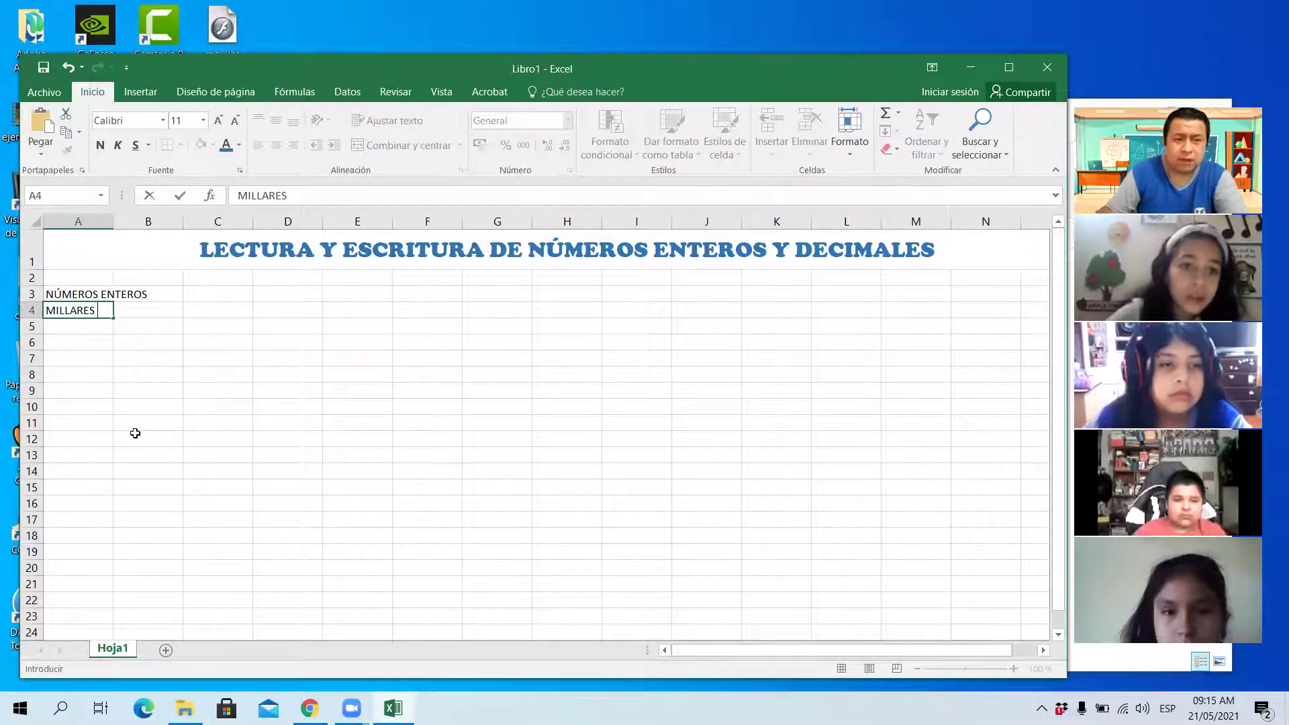
left_click(135, 432)
left_click(215, 406)
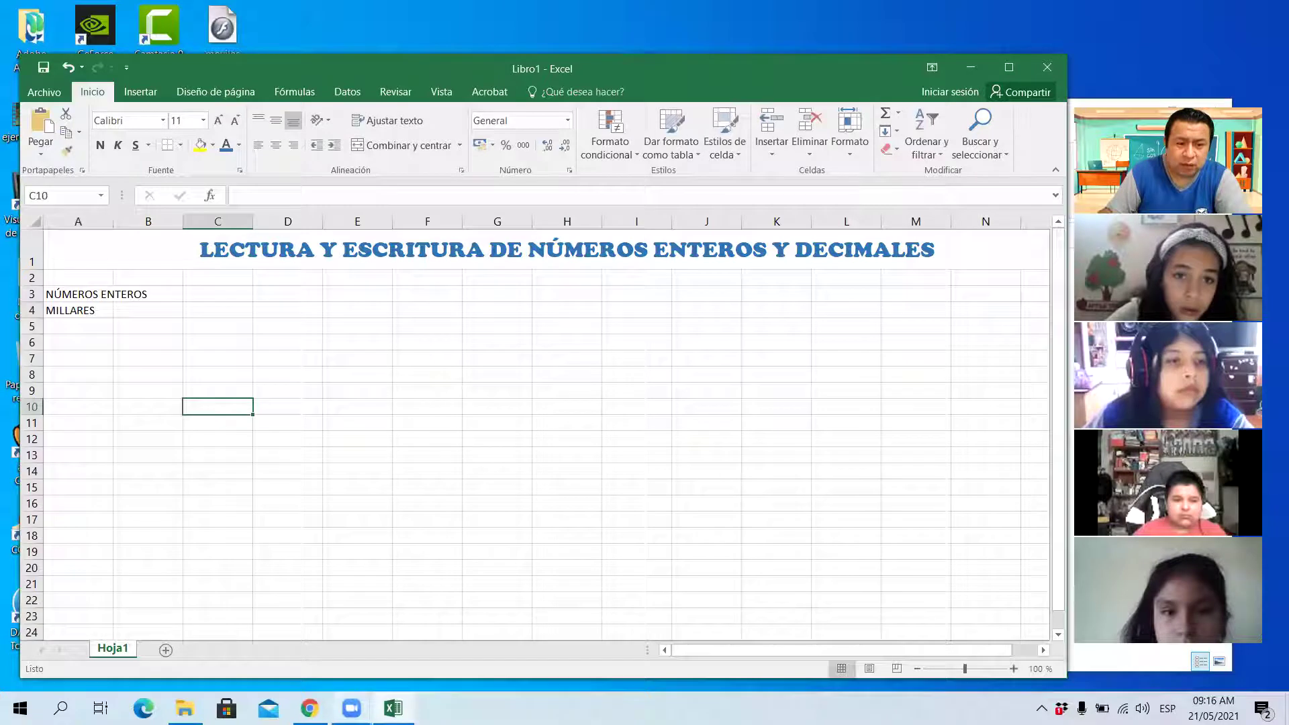
Check the MILLARES heading in the YouTube video in Chrome, then merge and centre it across A4:C4 in Excel
mouse_move(309, 708)
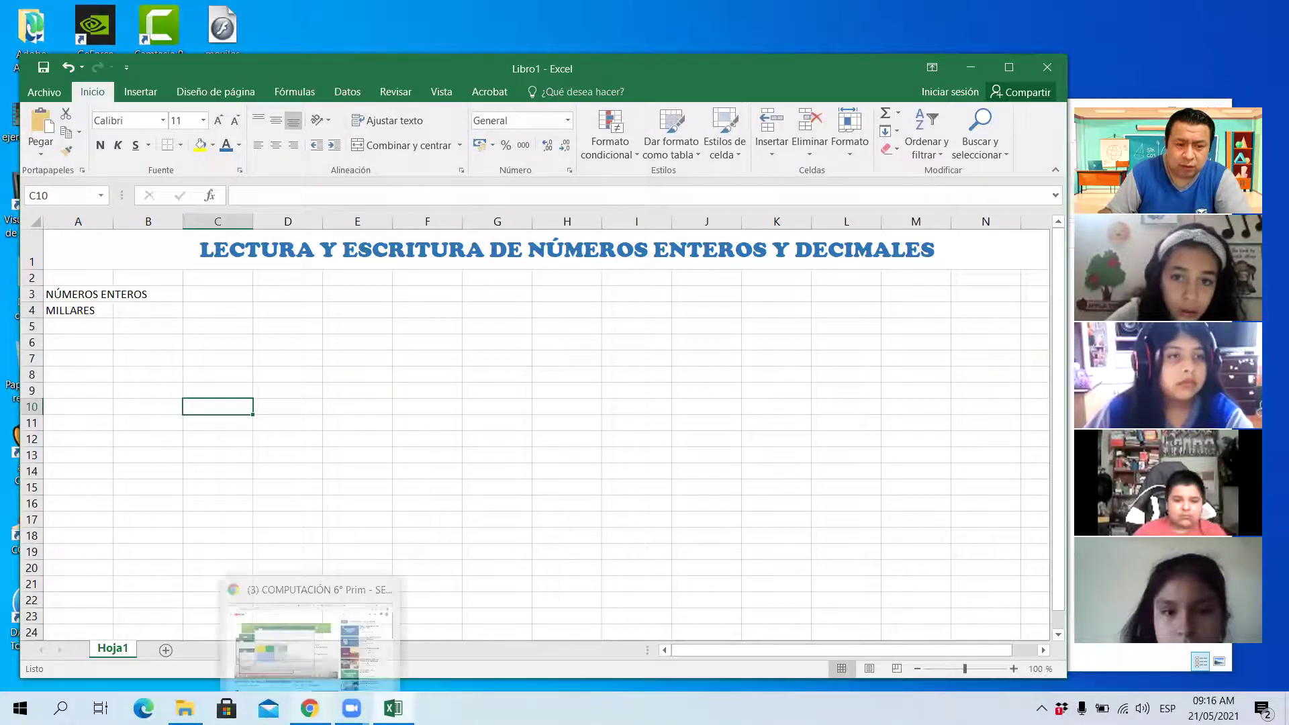
left_click(314, 637)
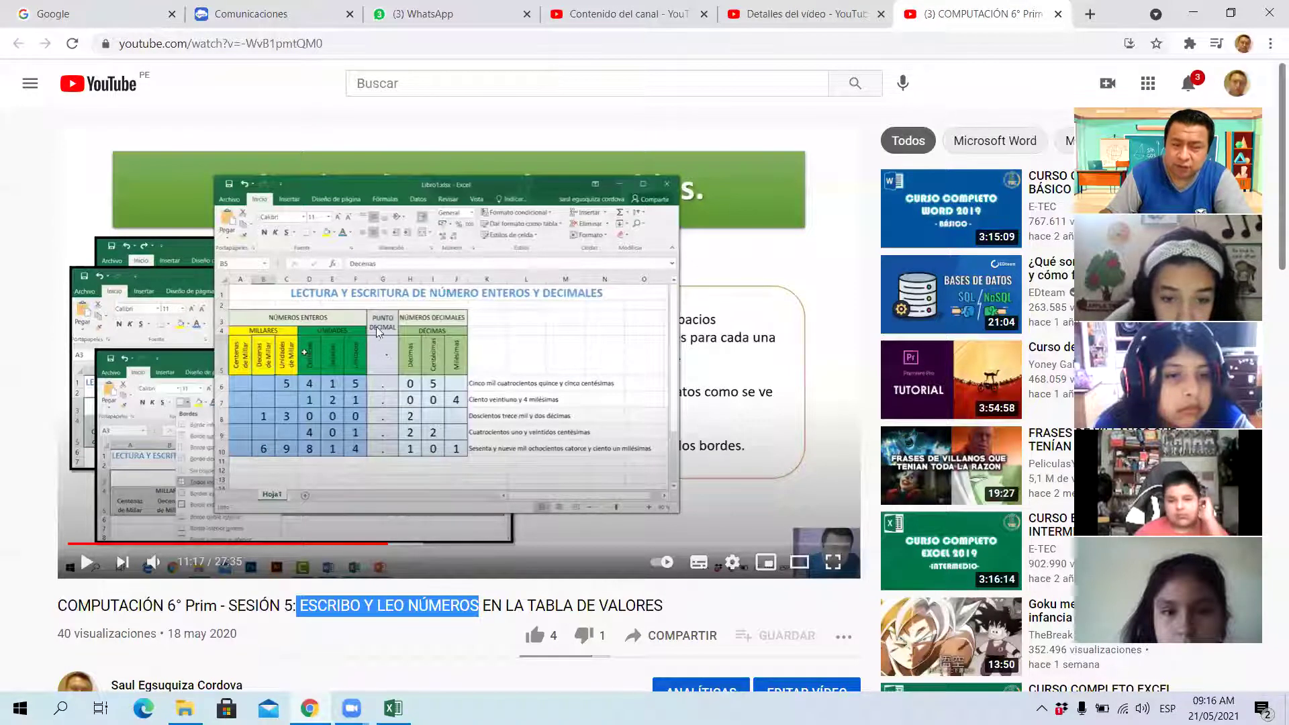
left_click(1201, 8)
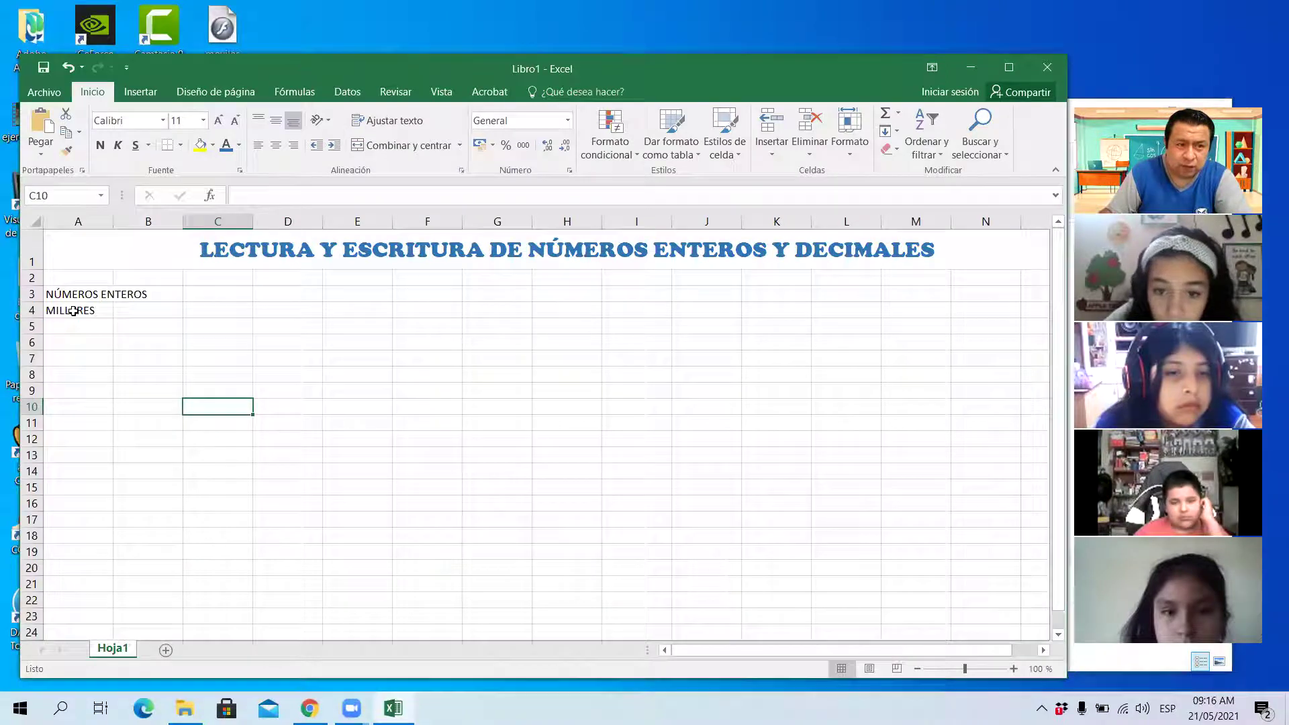
left_click(73, 311)
left_click_drag(100, 311, 221, 313)
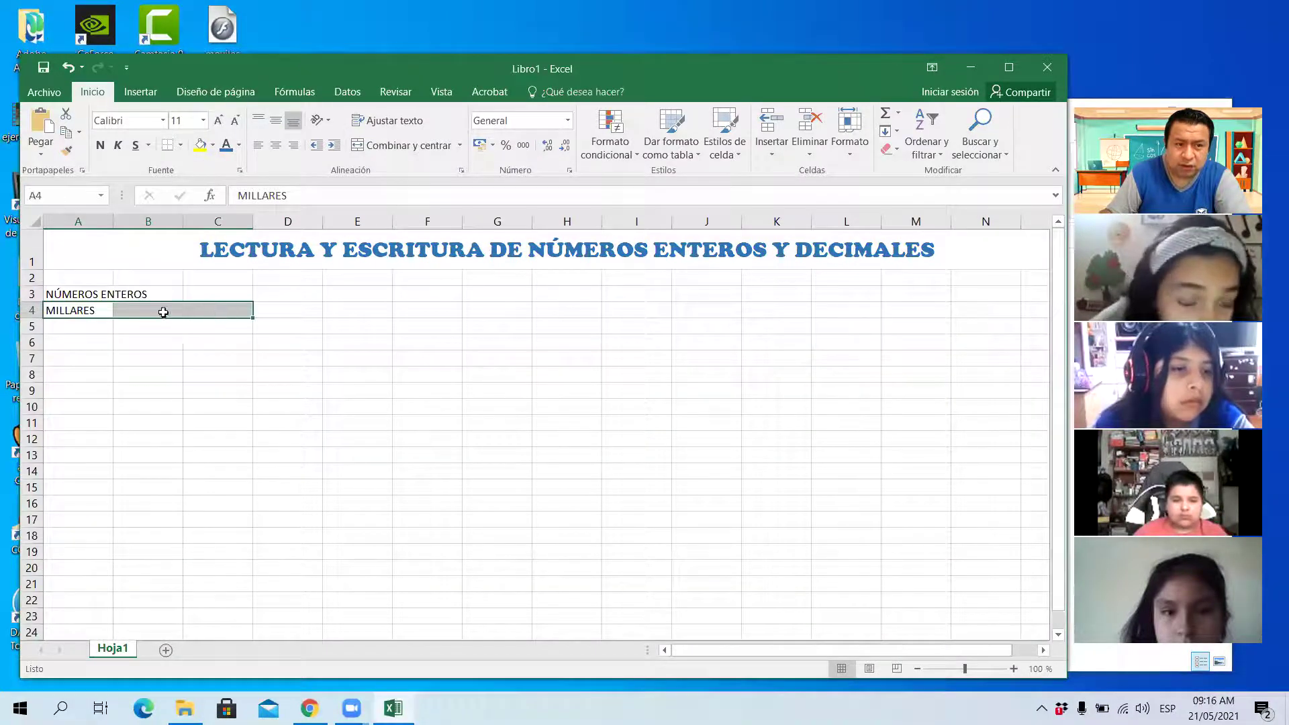
left_click(428, 146)
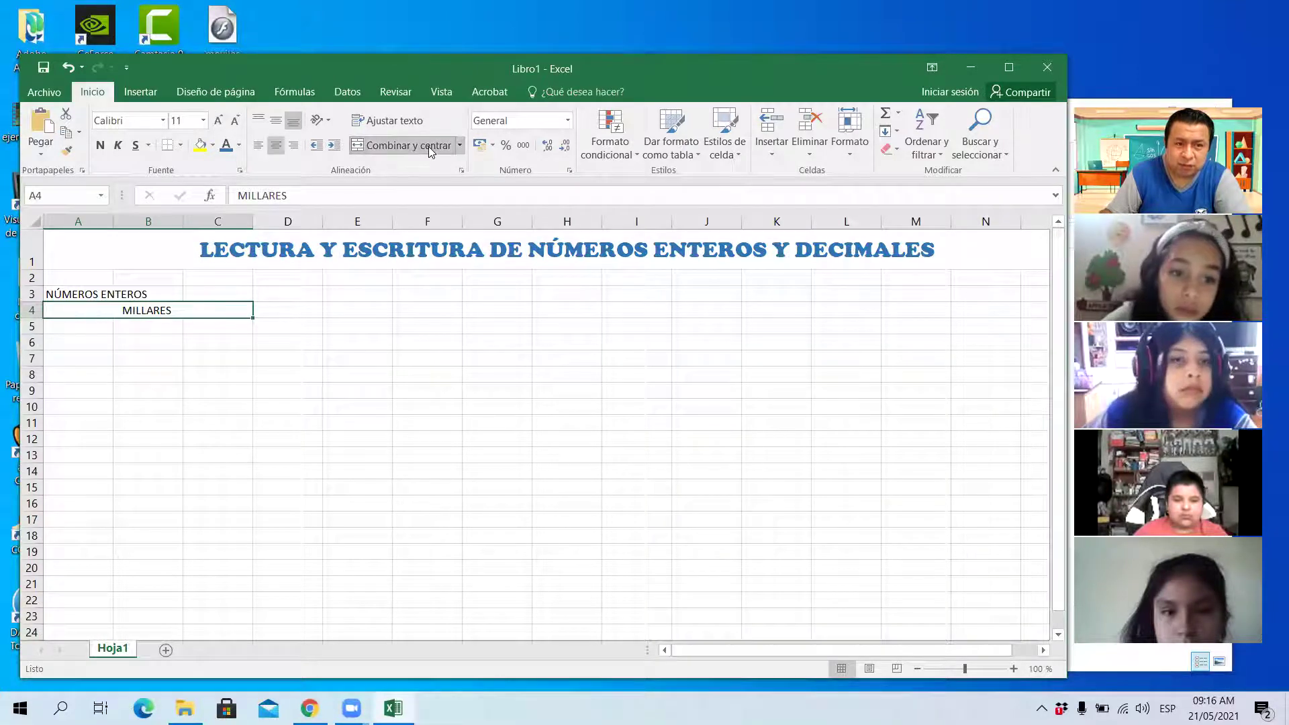
Enter the heading "UNIDADES" in cell D4, checking the example table in the YouTube video in Chrome
left_click(296, 307)
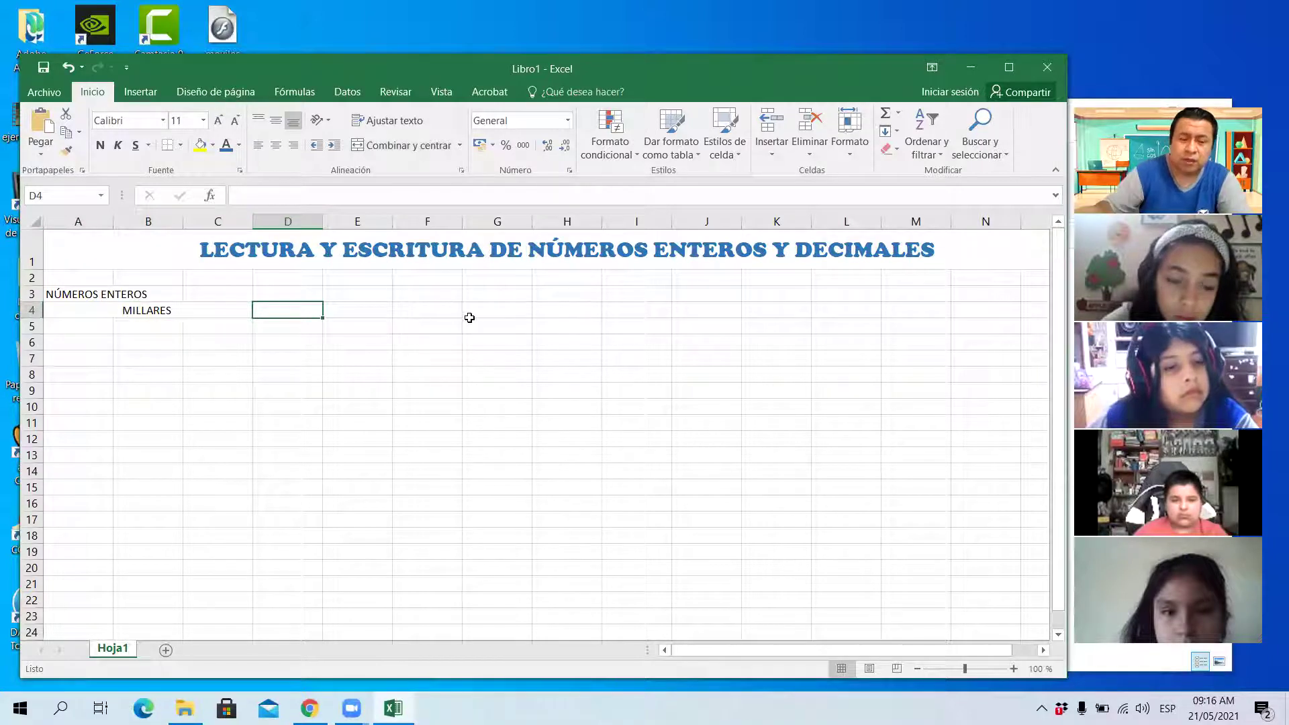
type("u")
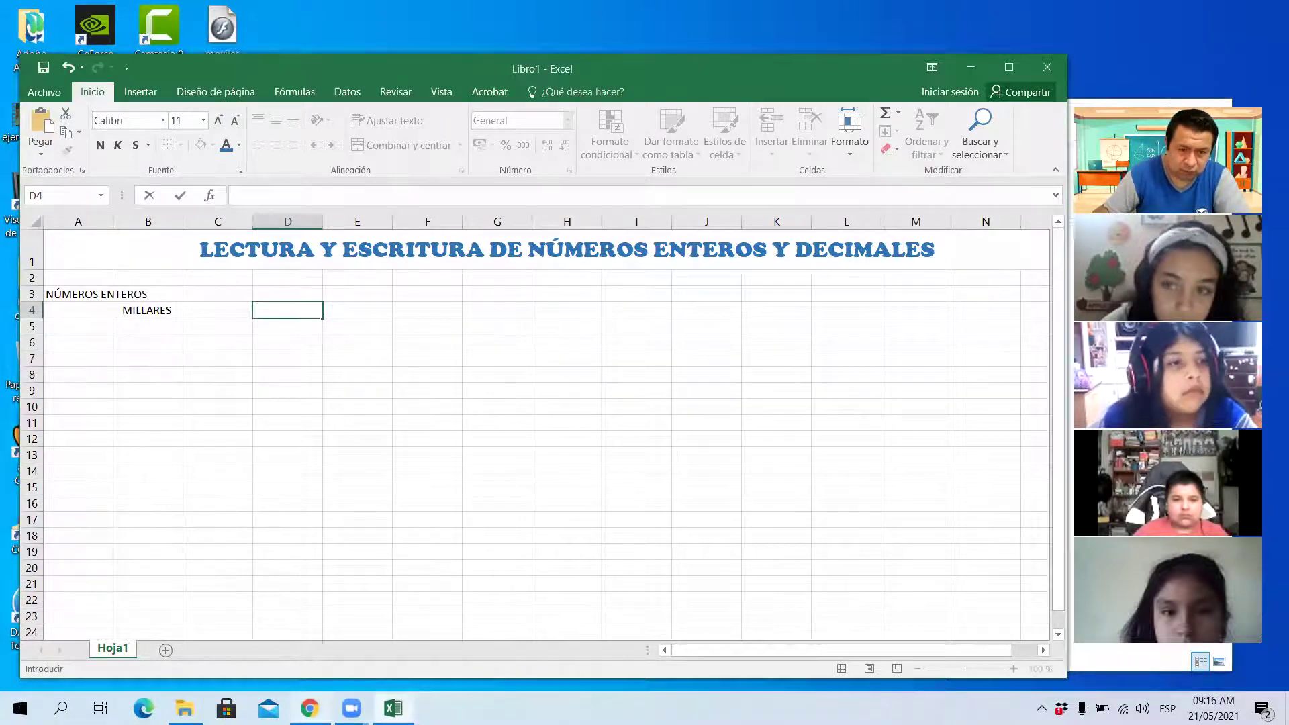
left_click(297, 708)
left_click(310, 708)
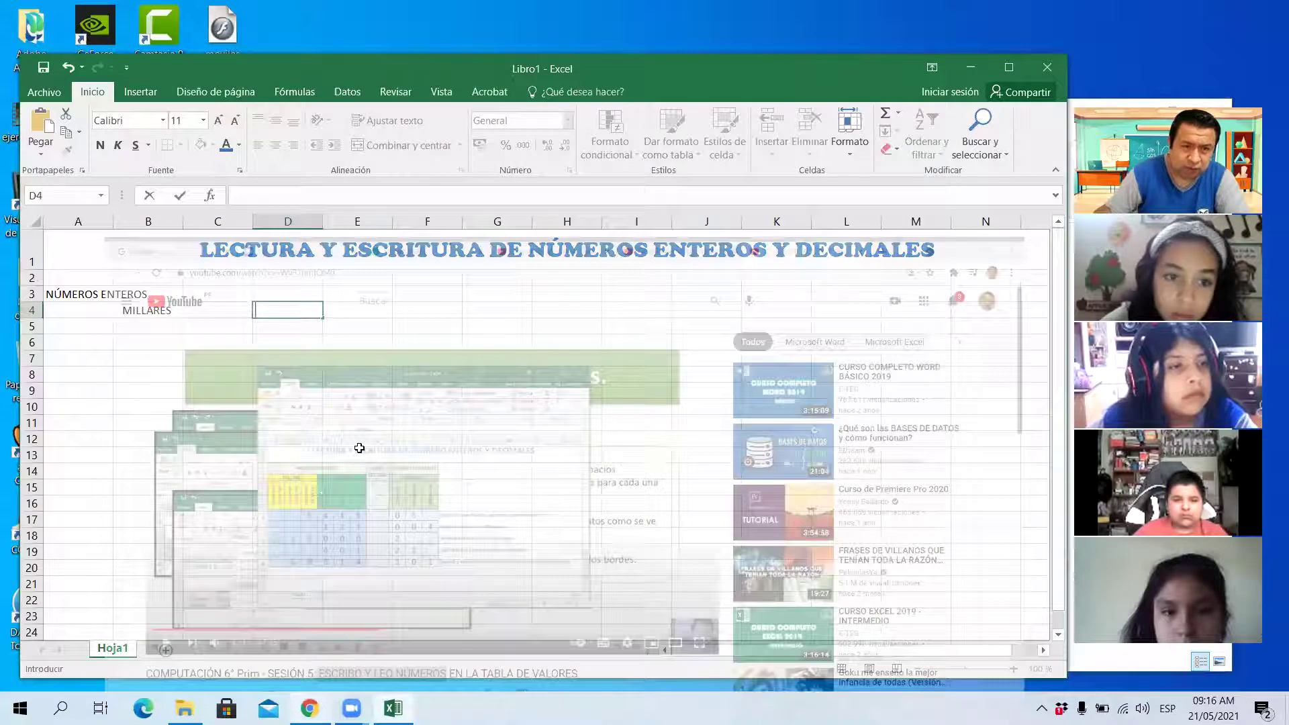
type("NIDADES")
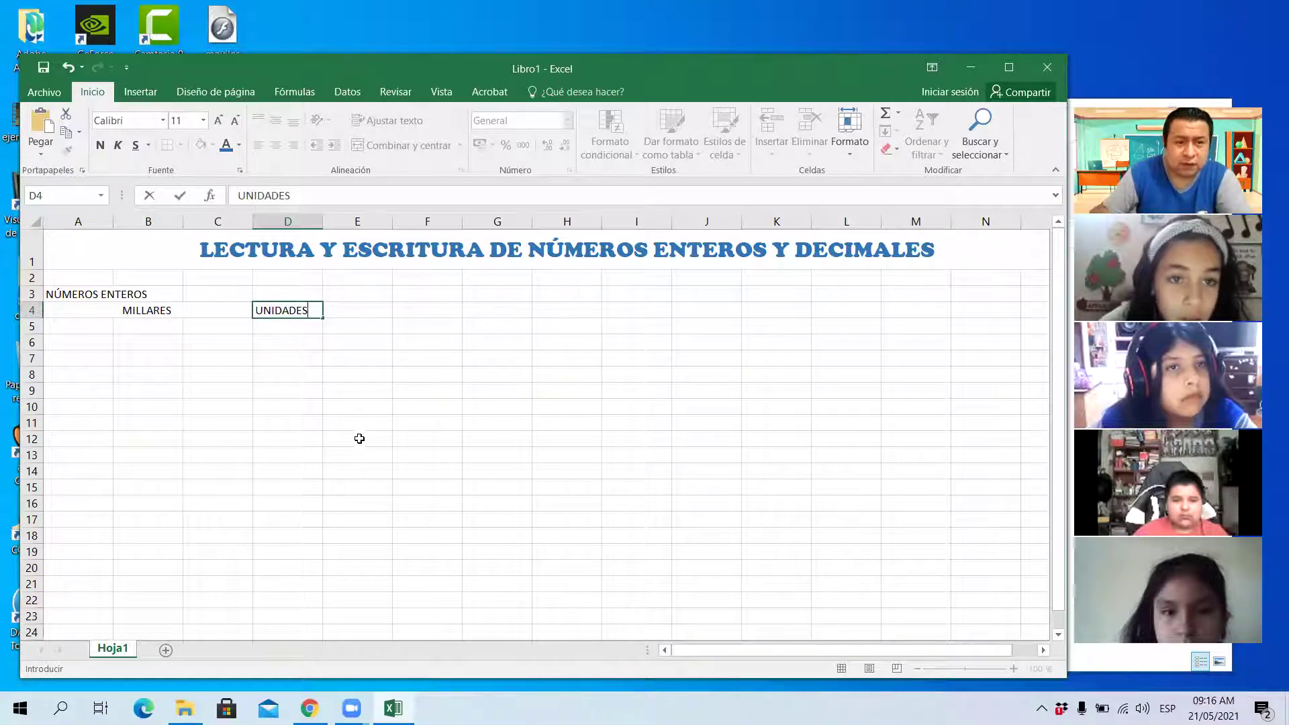
left_click(355, 424)
Merge and centre the UNIDADES heading across cells D4:F4
left_click(282, 311)
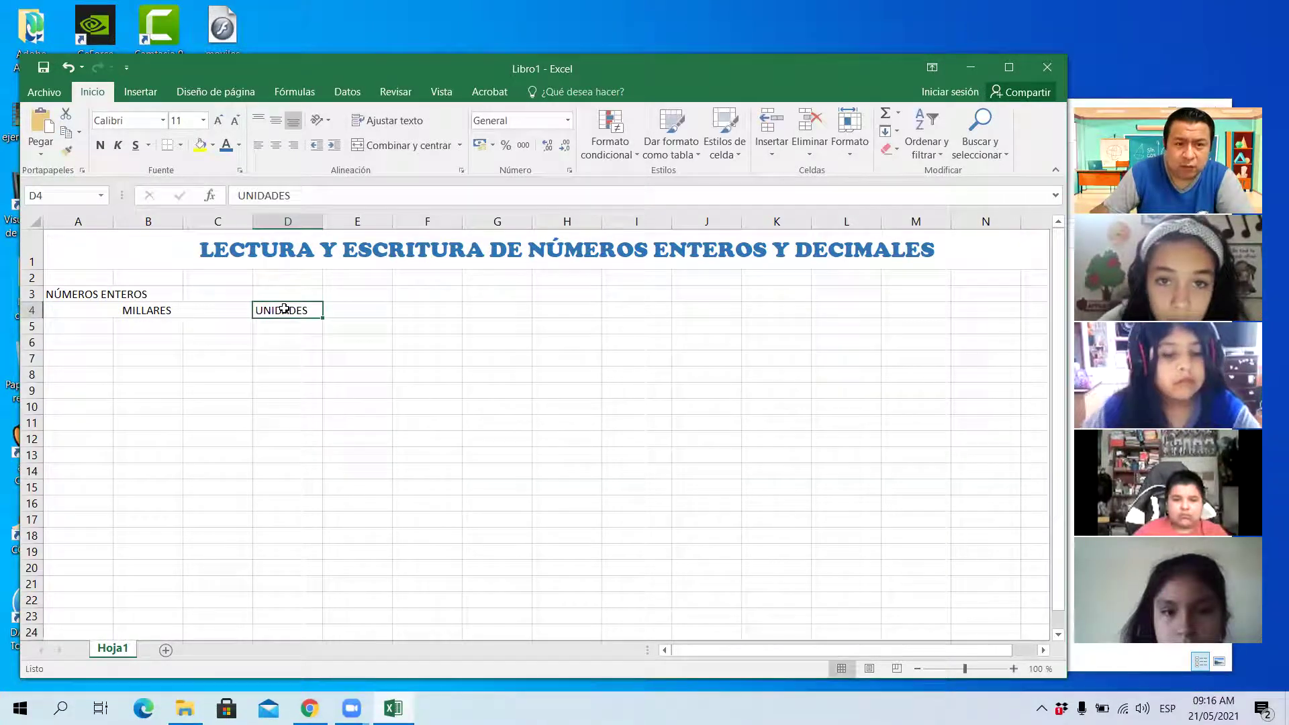
left_click_drag(287, 311, 420, 305)
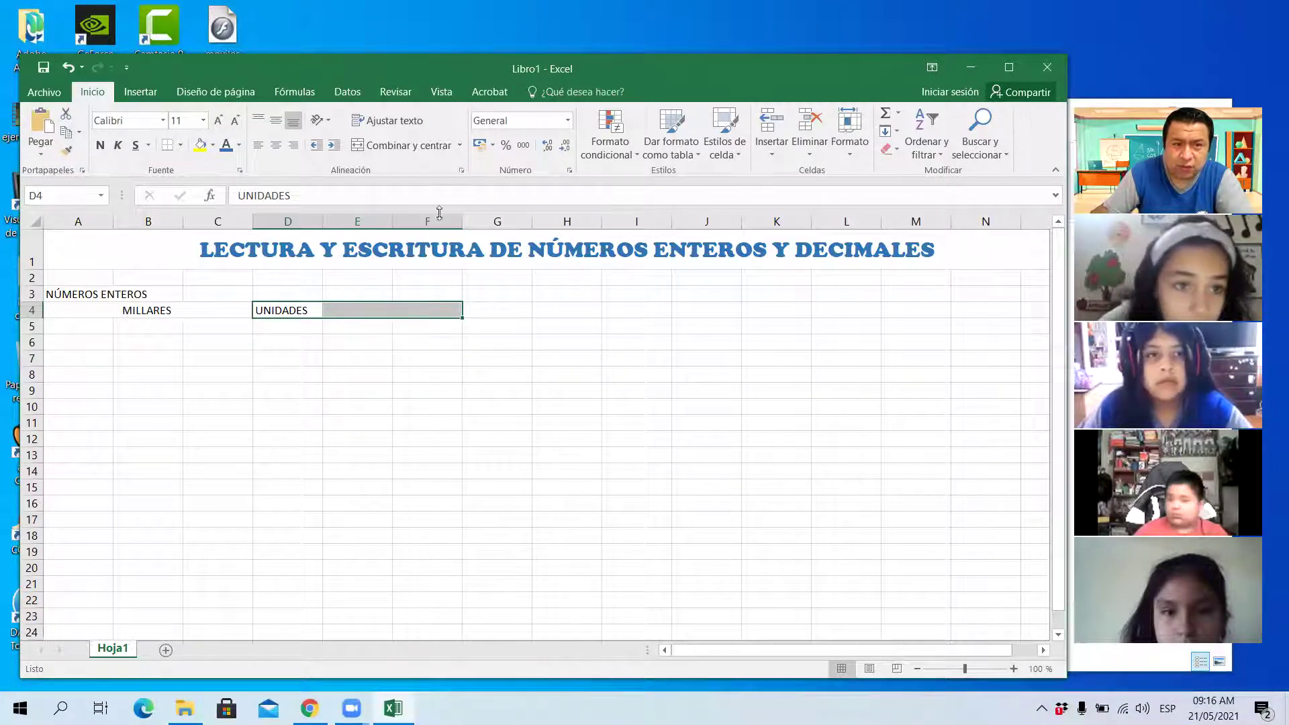
left_click(396, 145)
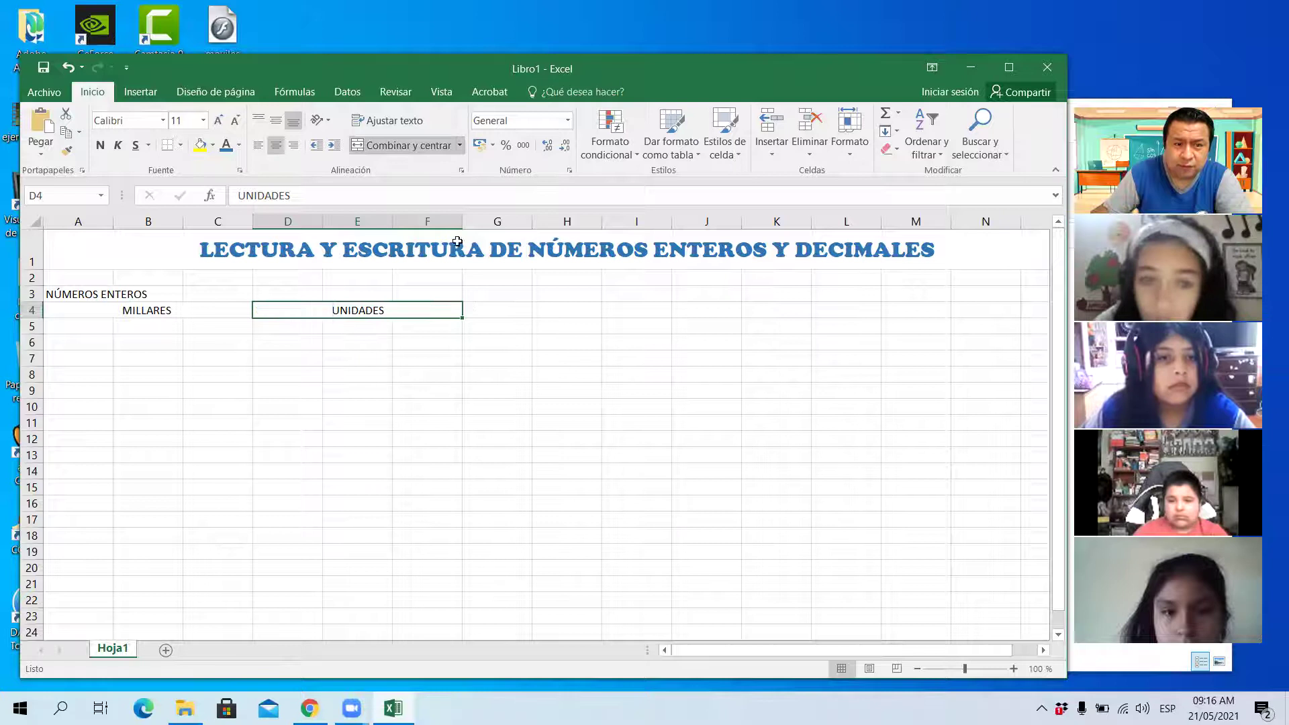
left_click(489, 377)
left_click(412, 309)
left_click(194, 306)
left_click(335, 308)
left_click(235, 316)
left_click(342, 300)
left_click(336, 312)
left_click(142, 314)
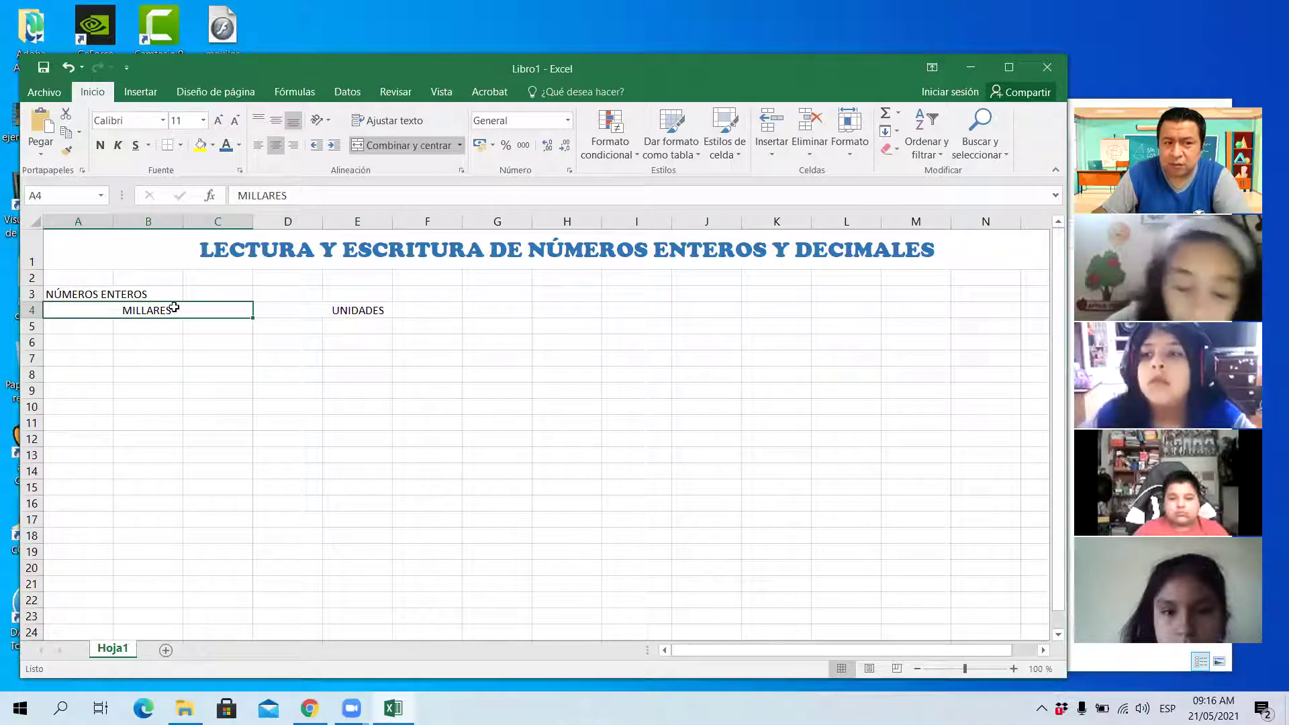
left_click(312, 306)
left_click(222, 306)
left_click(289, 311)
left_click(223, 310)
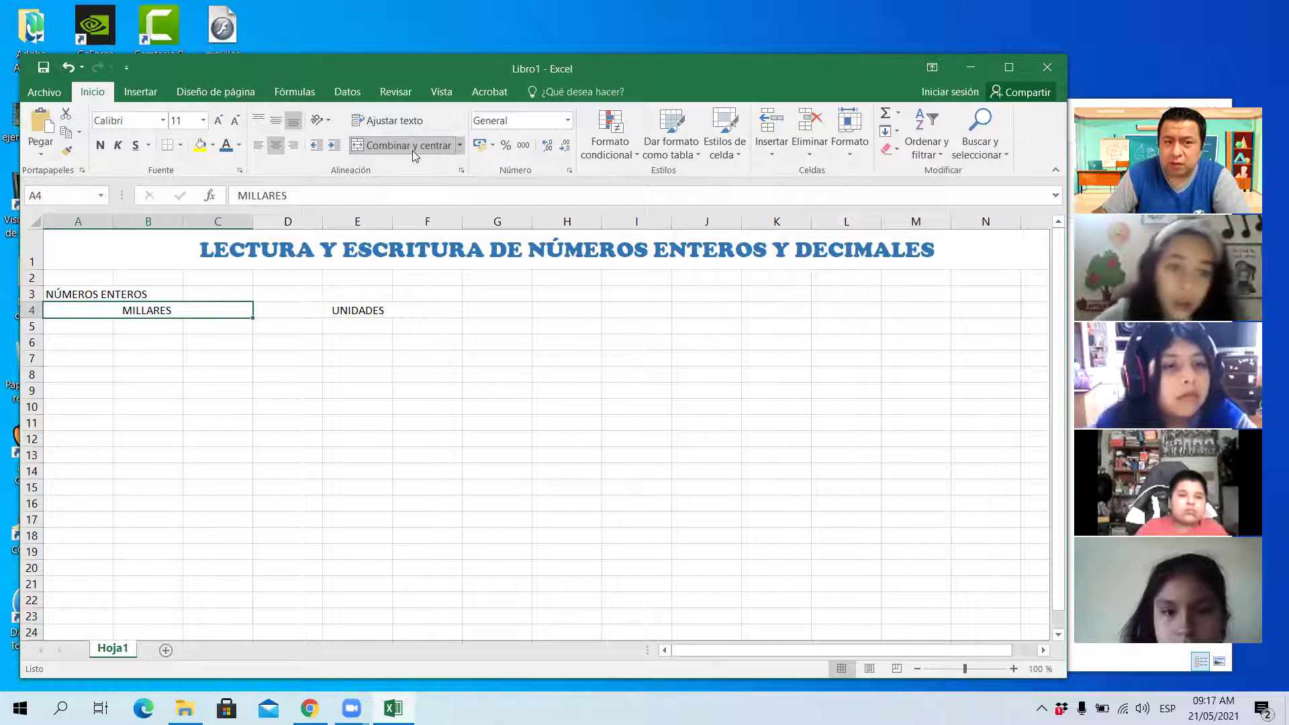
left_click(289, 309)
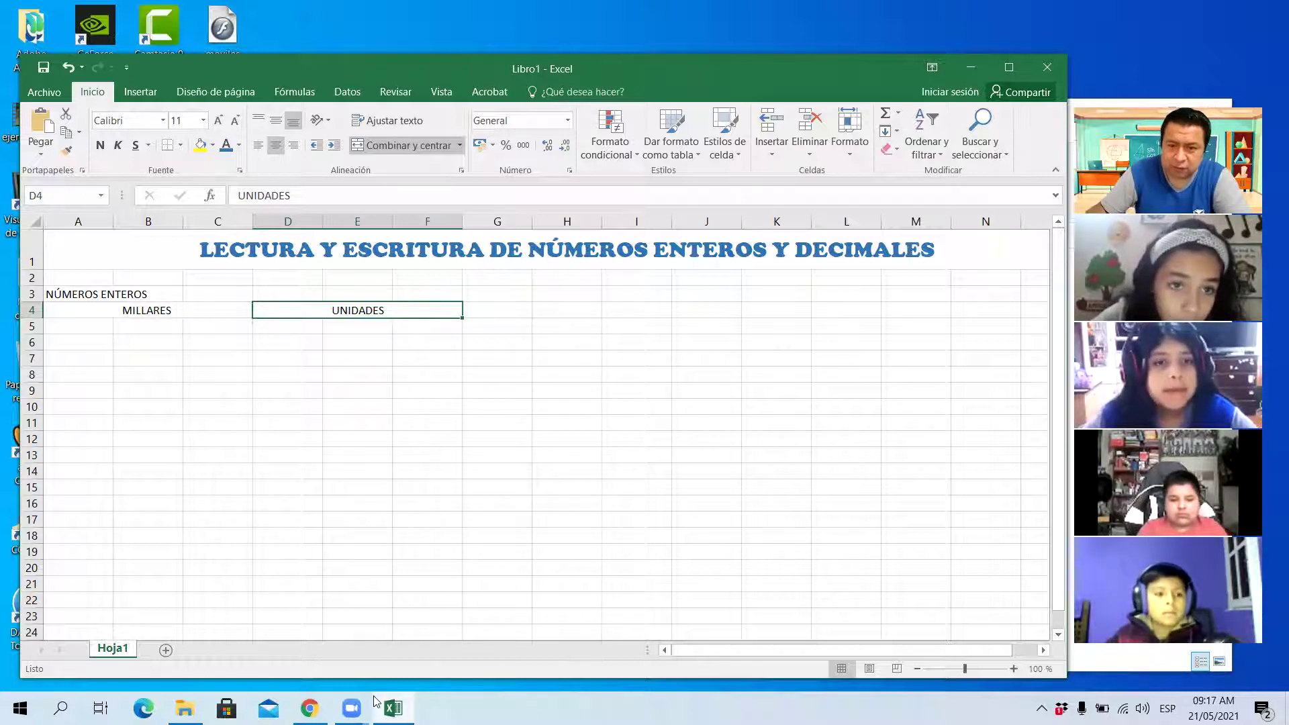
Check the NÚMEROS ENTEROS heading in the YouTube video in Chrome, return to Excel and merge and centre it across A3:F3
key("alt+Tab")
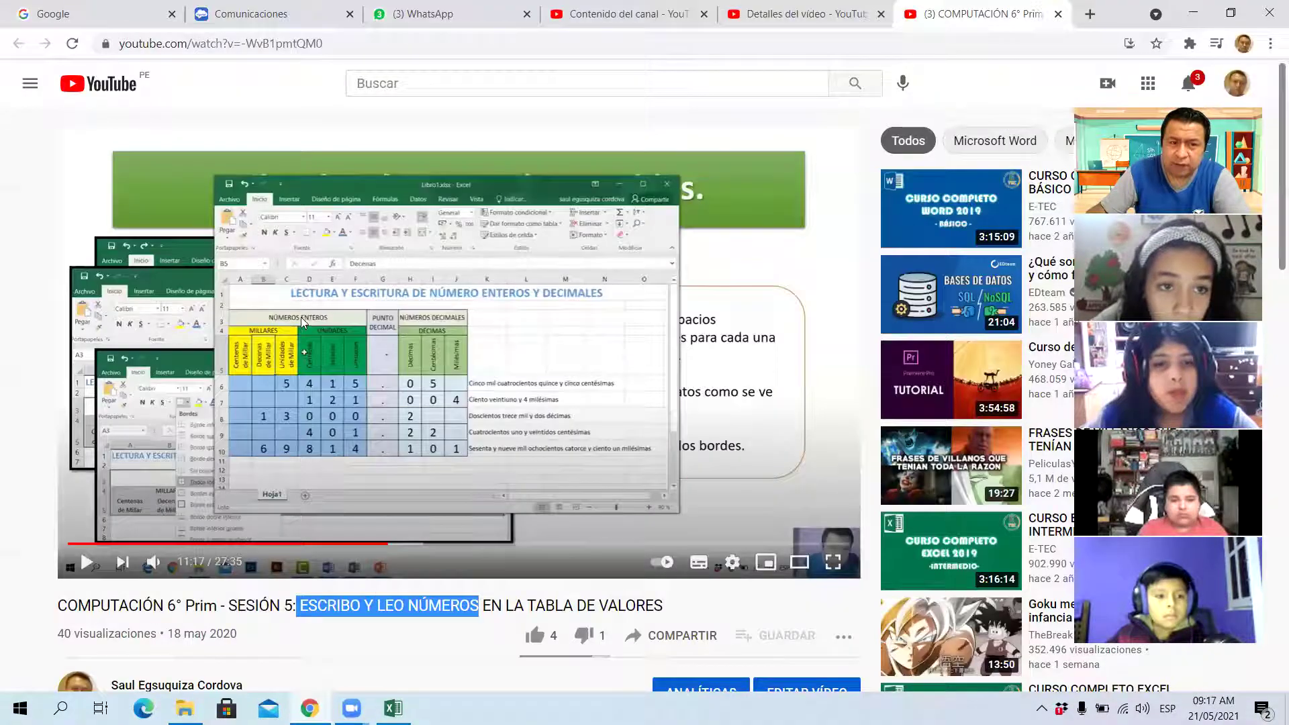
left_click(1190, 20)
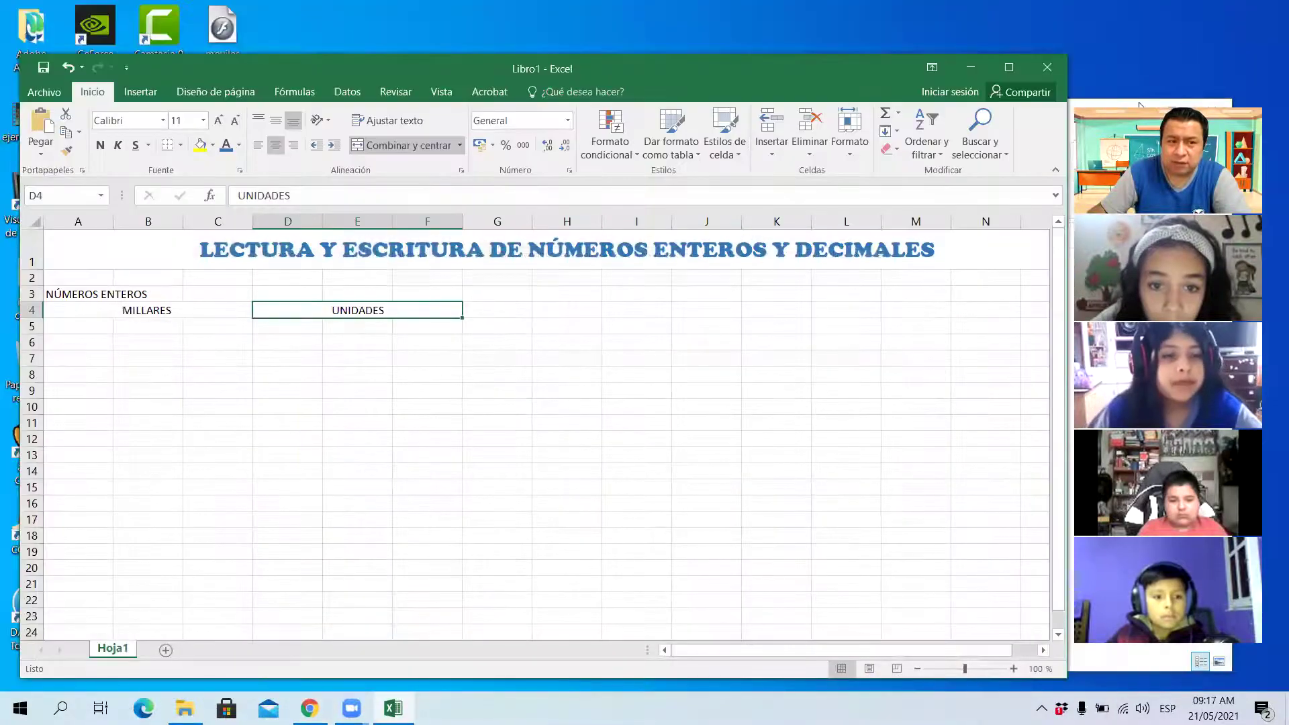
left_click(99, 291)
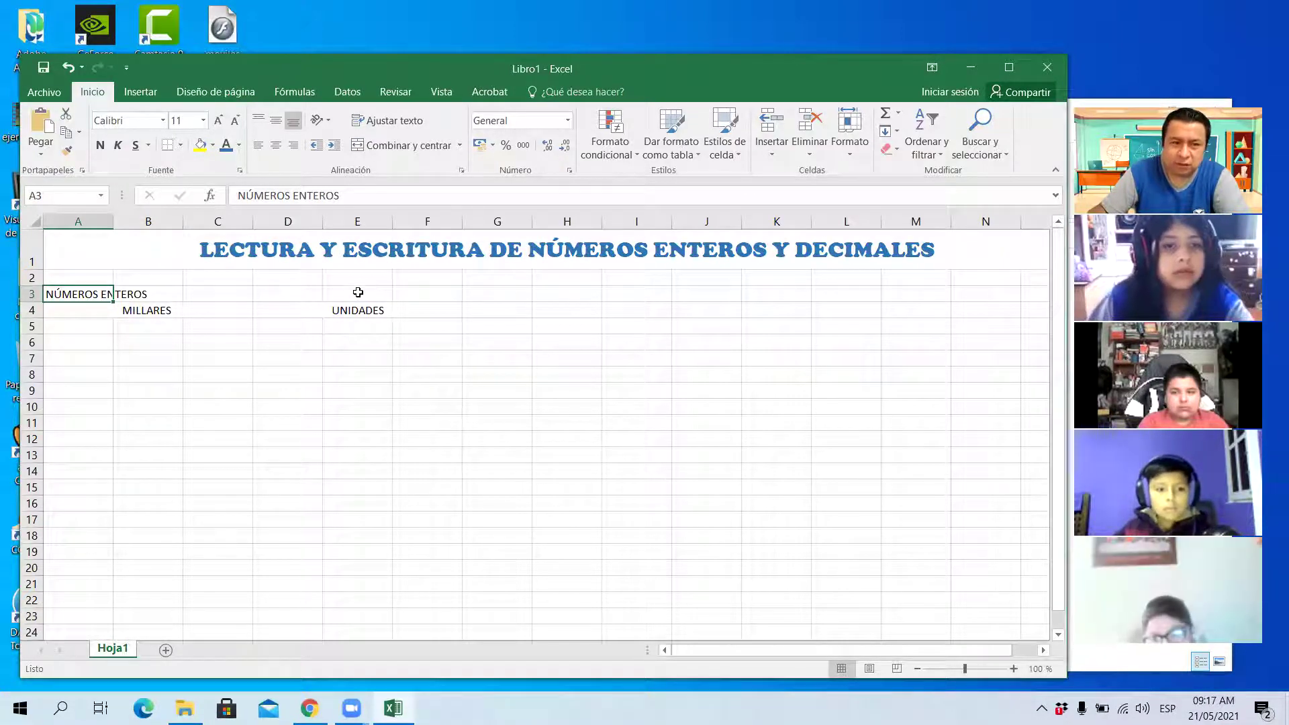
left_click_drag(336, 294, 96, 297)
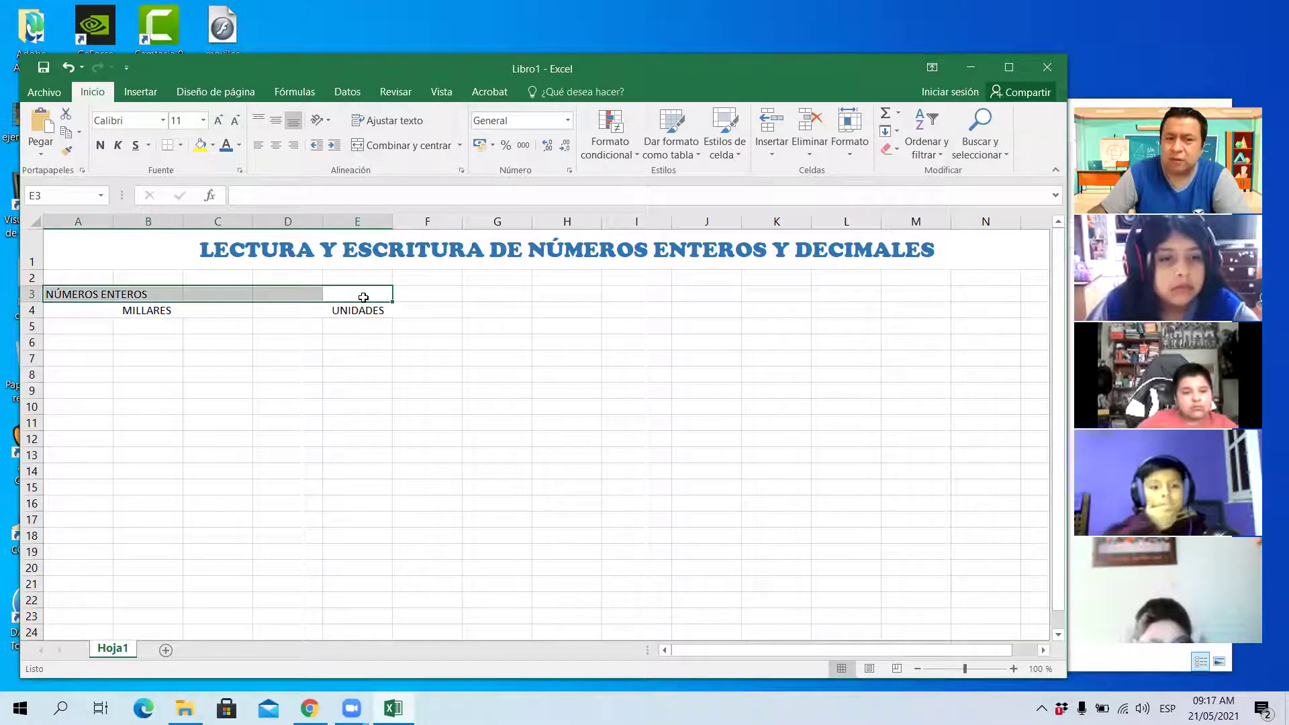
left_click_drag(423, 296, 78, 293)
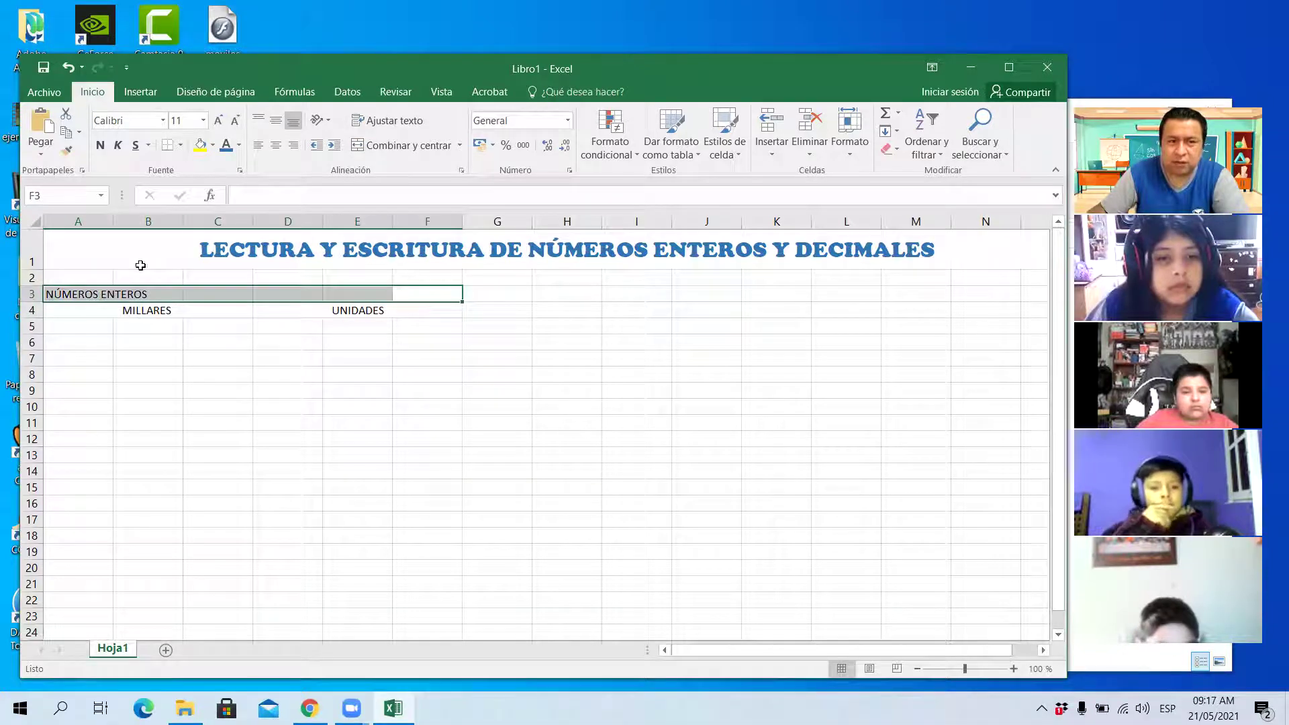
left_click(406, 146)
left_click(451, 356)
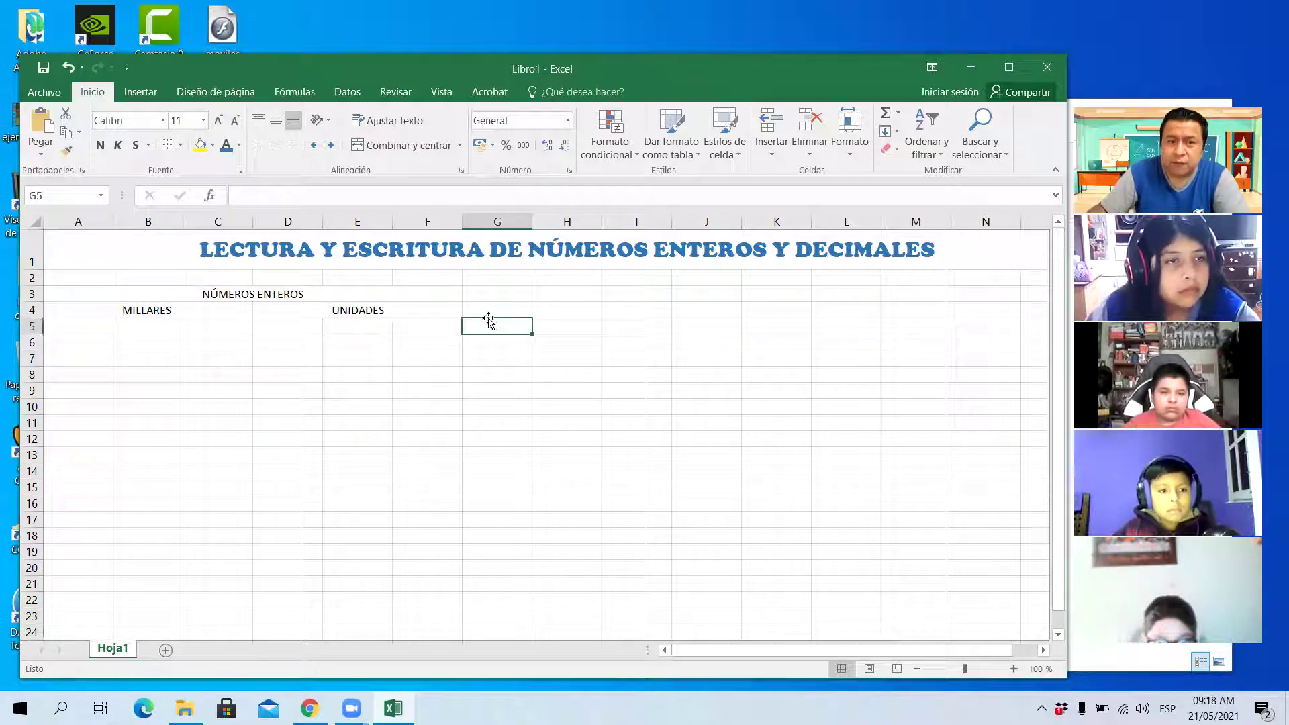
left_click_drag(397, 296, 400, 310)
left_click(336, 316)
left_click(302, 294)
left_click(202, 310)
left_click(219, 300)
left_click(337, 313)
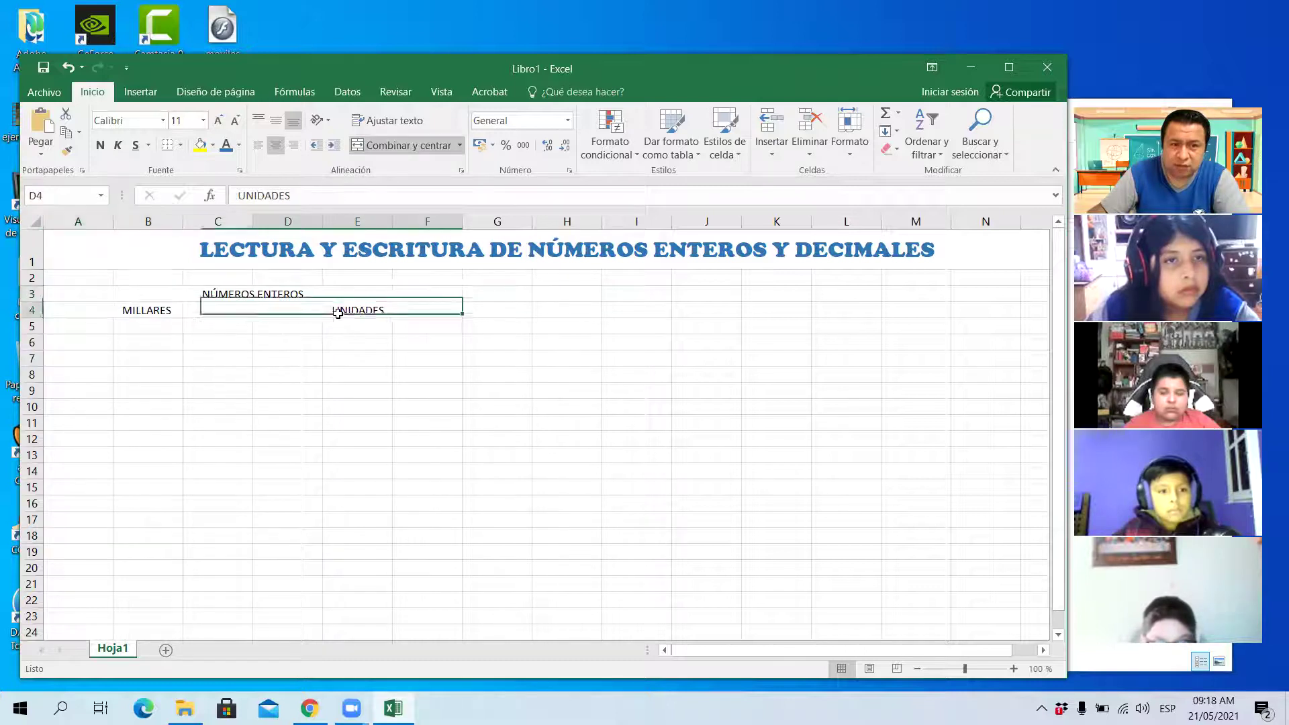
left_click(224, 311)
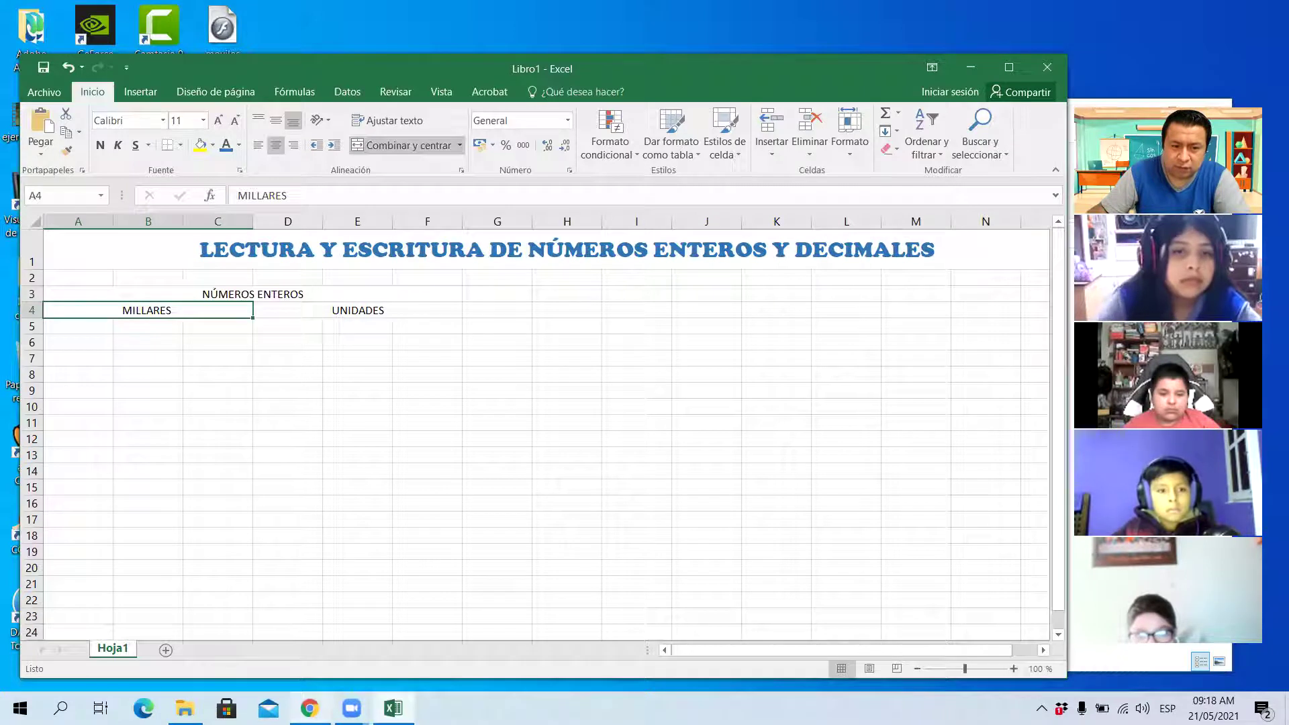
Examine the example table's column headings in the full-screen YouTube video in Chrome, exit full screen and return to Excel
left_click(310, 708)
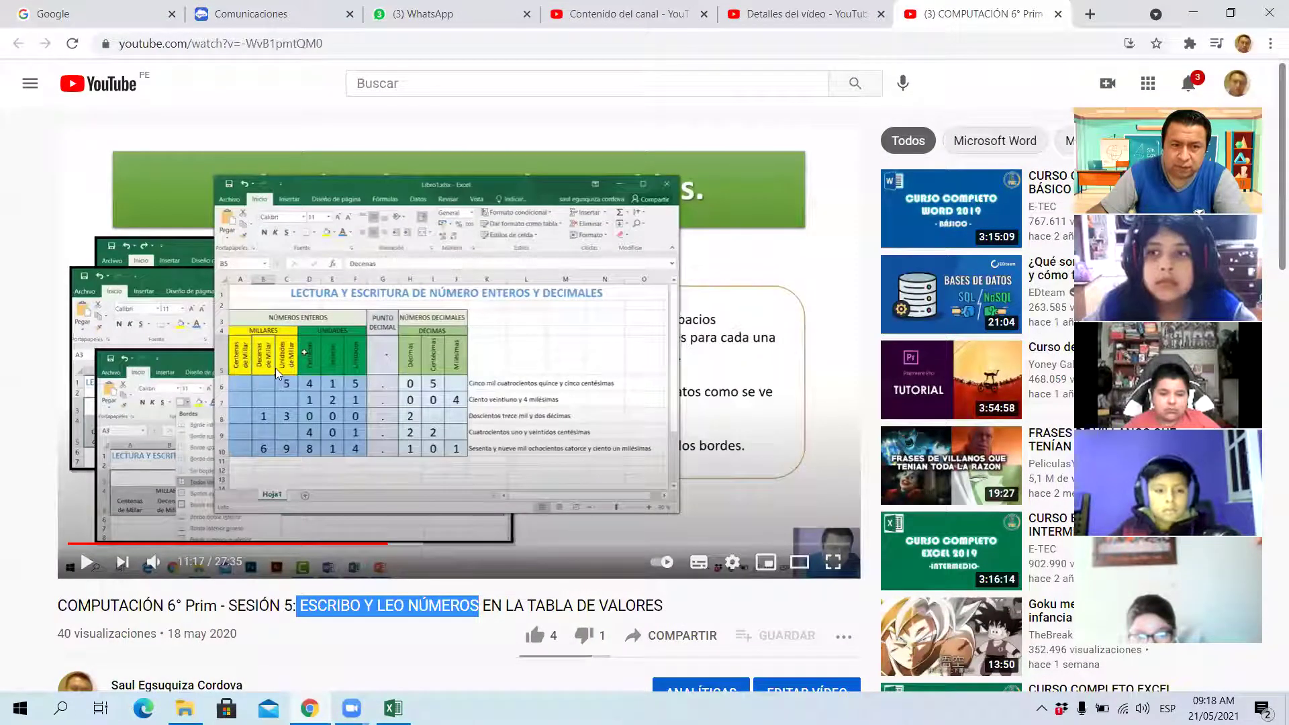
left_click(832, 562)
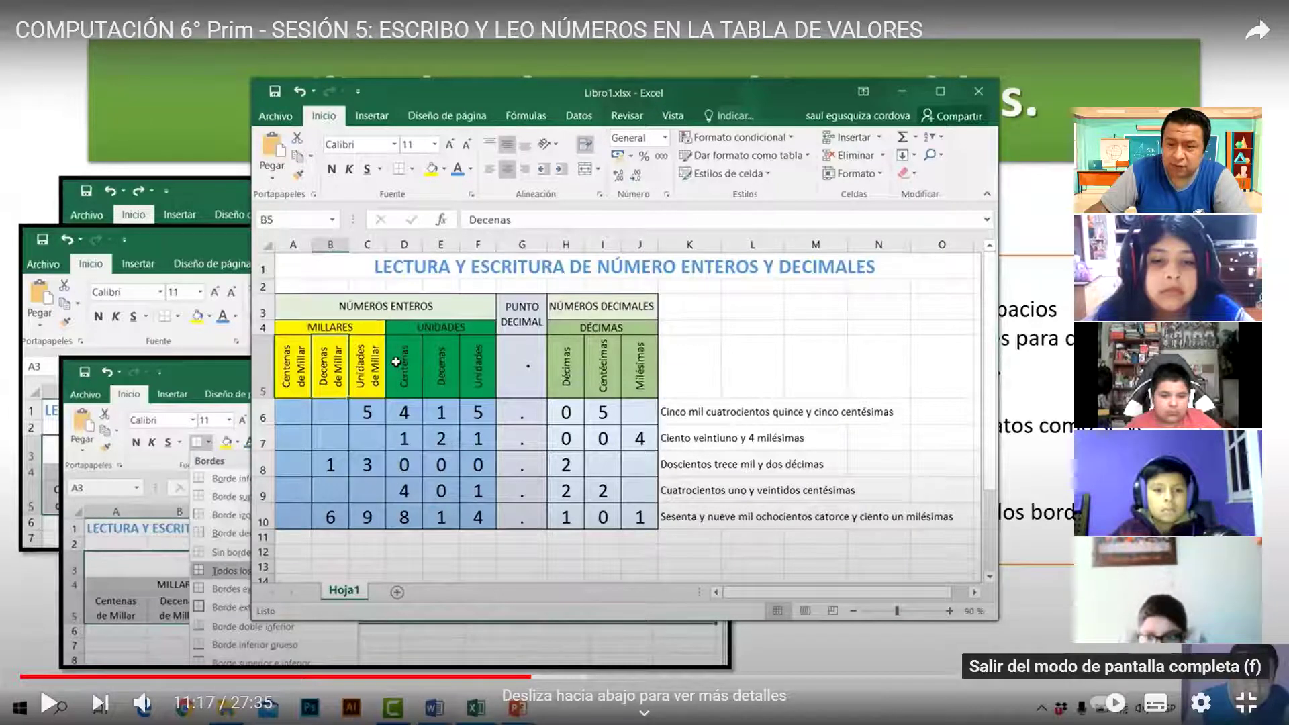
left_click(1250, 703)
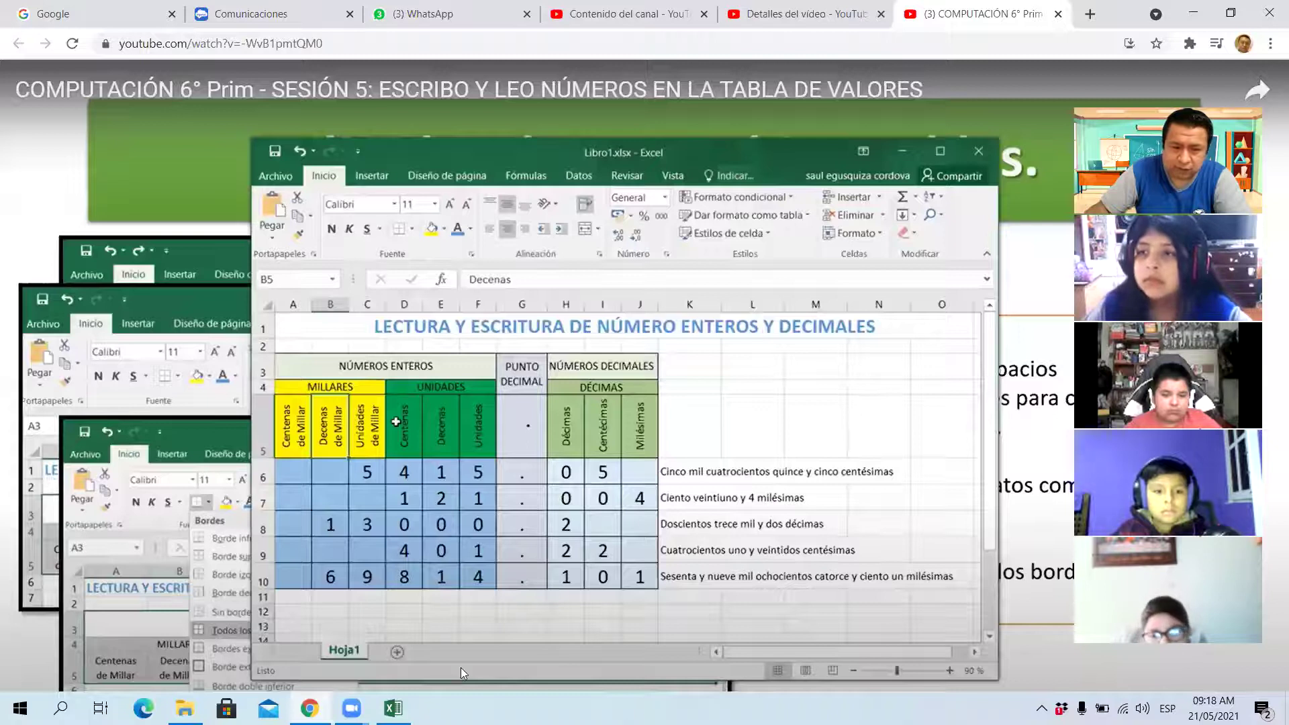
key("alt+Tab")
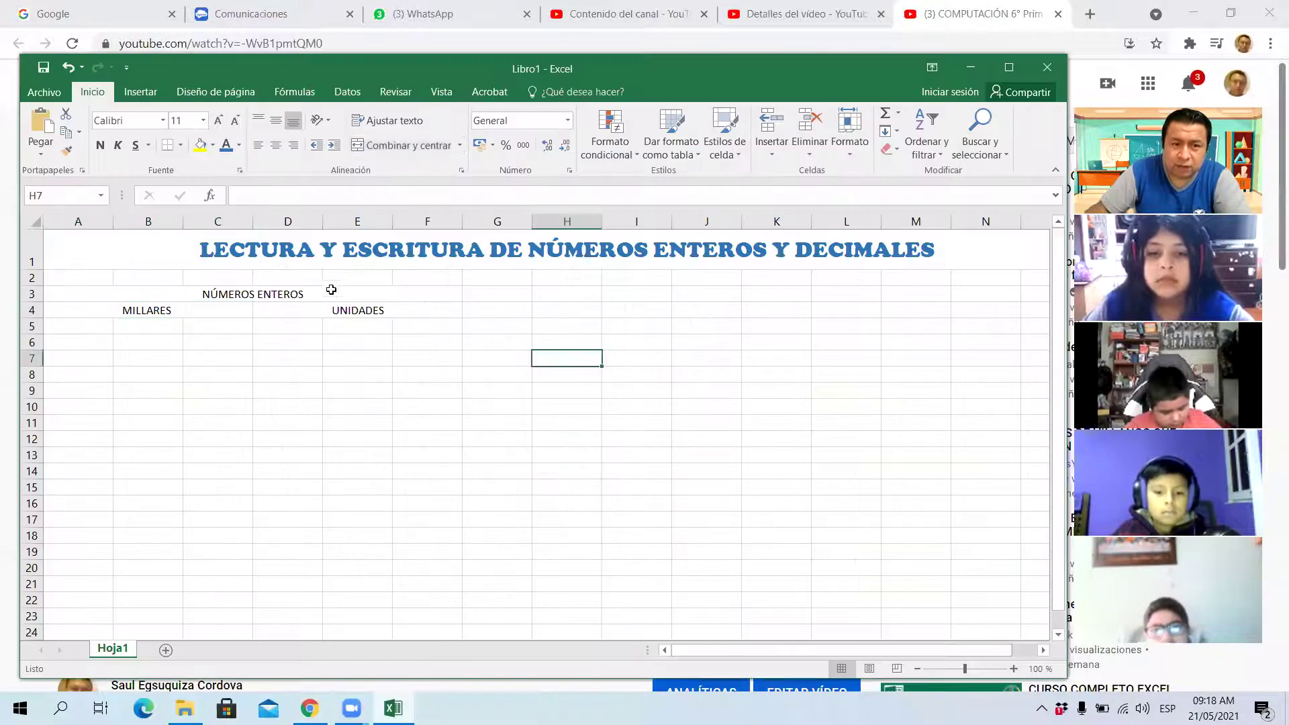
left_click(312, 308)
left_click(221, 307)
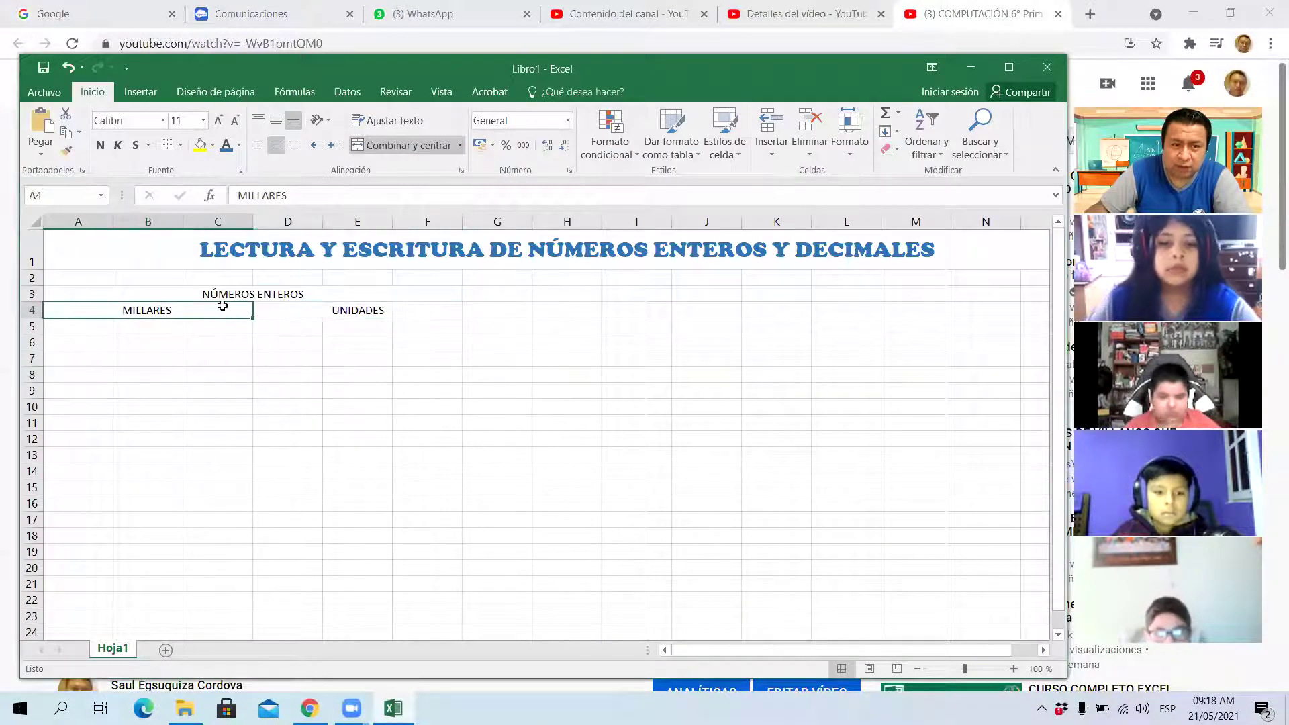
Check the number of columns in the YouTube example in Chrome, return to Excel and select columns A to J
left_click(78, 220)
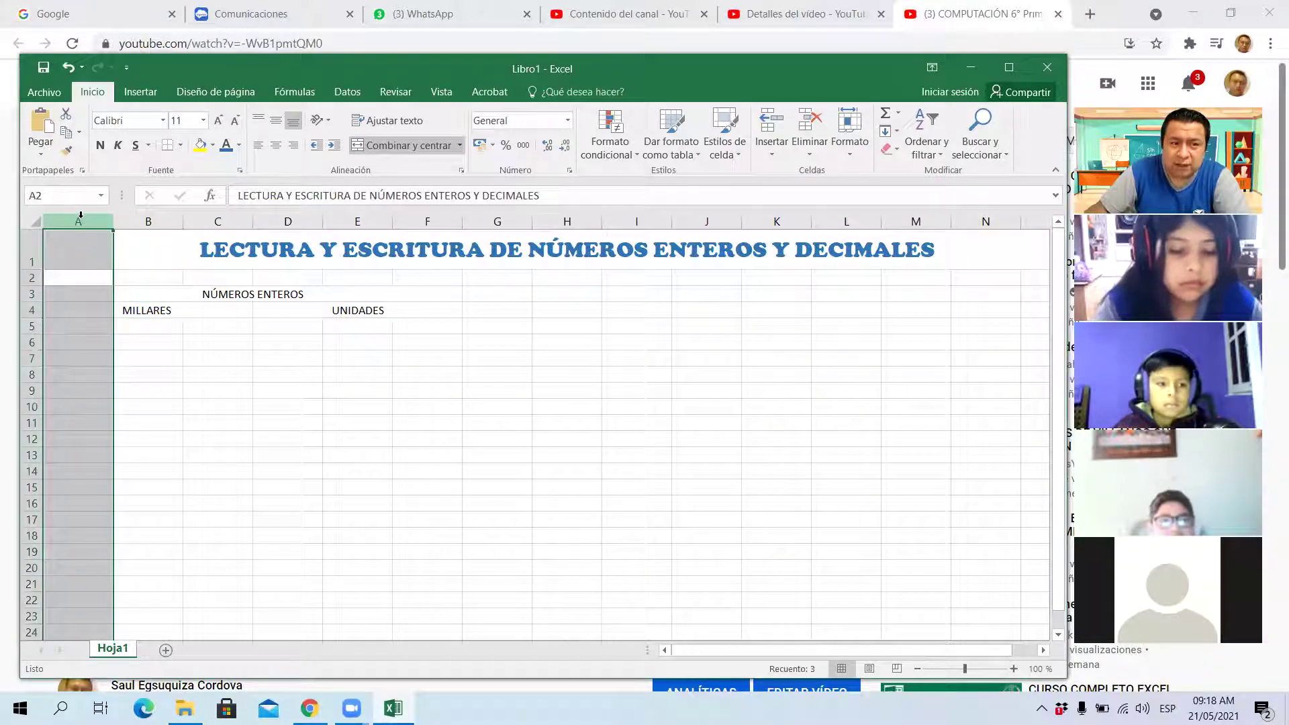
left_click_drag(77, 222, 859, 224)
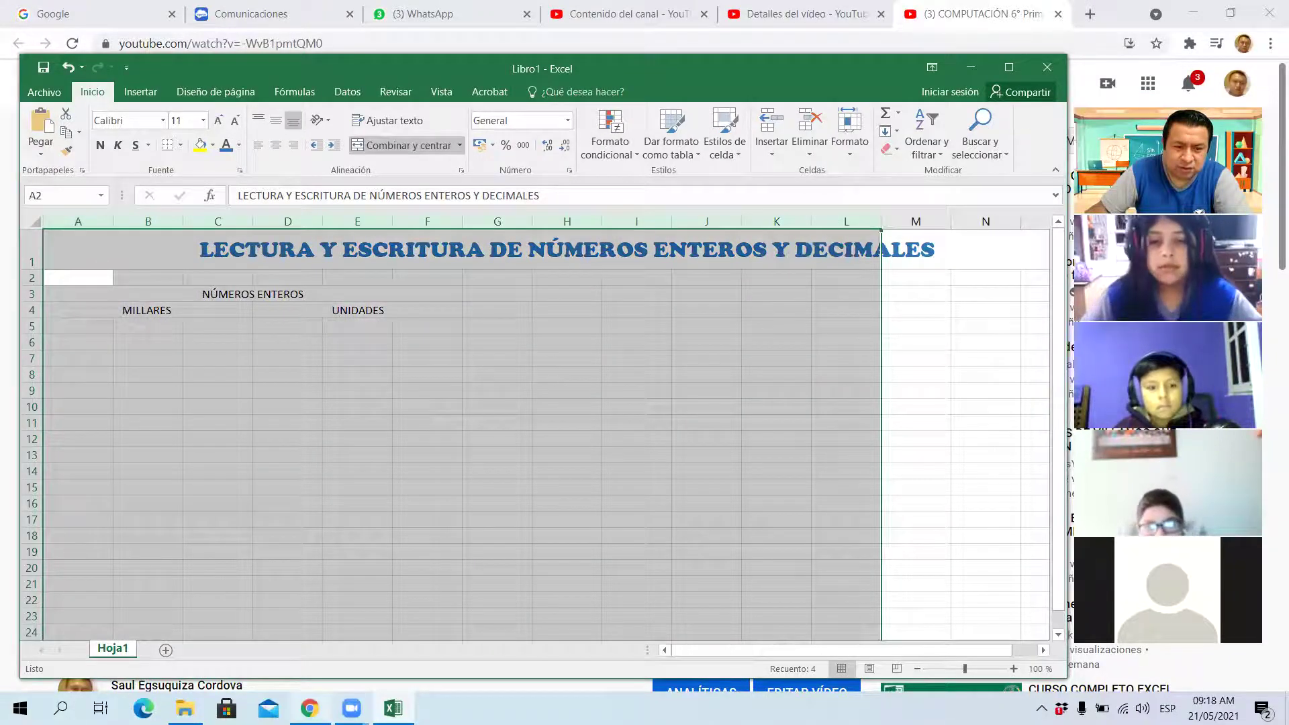
left_click(310, 708)
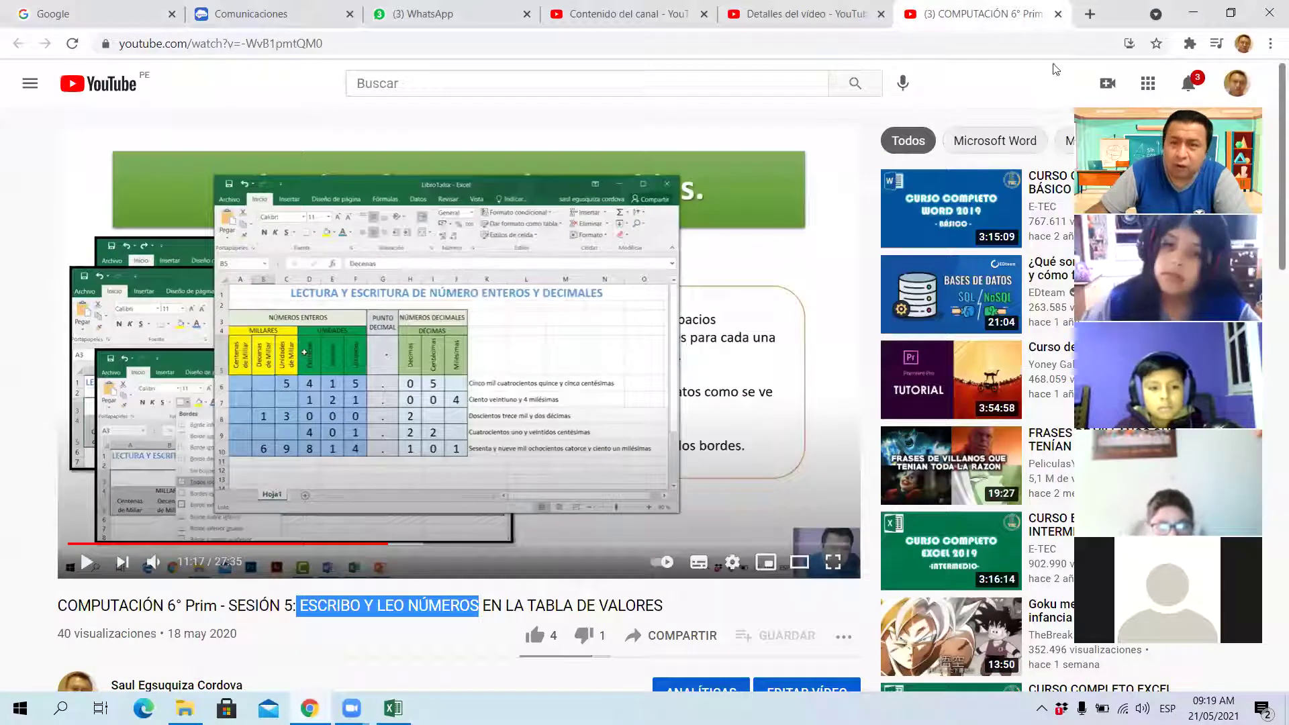
key("alt+Tab")
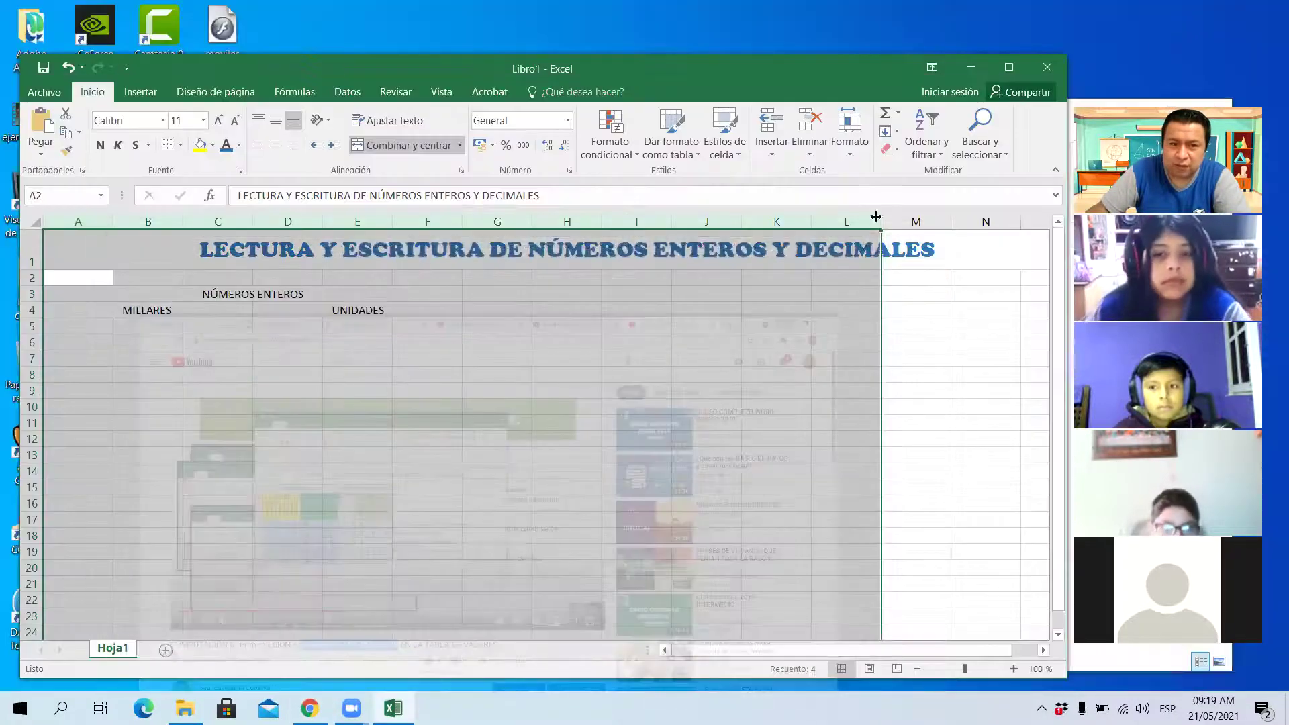
left_click(62, 223)
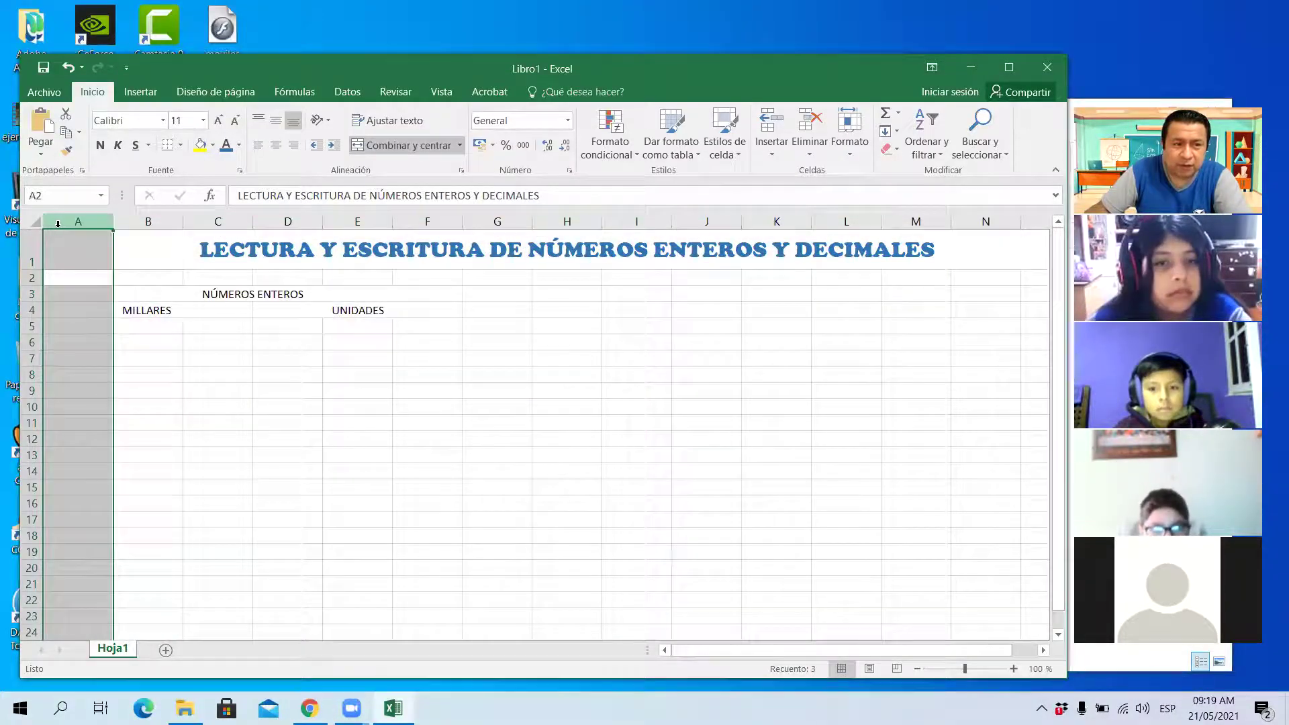
left_click_drag(61, 224, 701, 225)
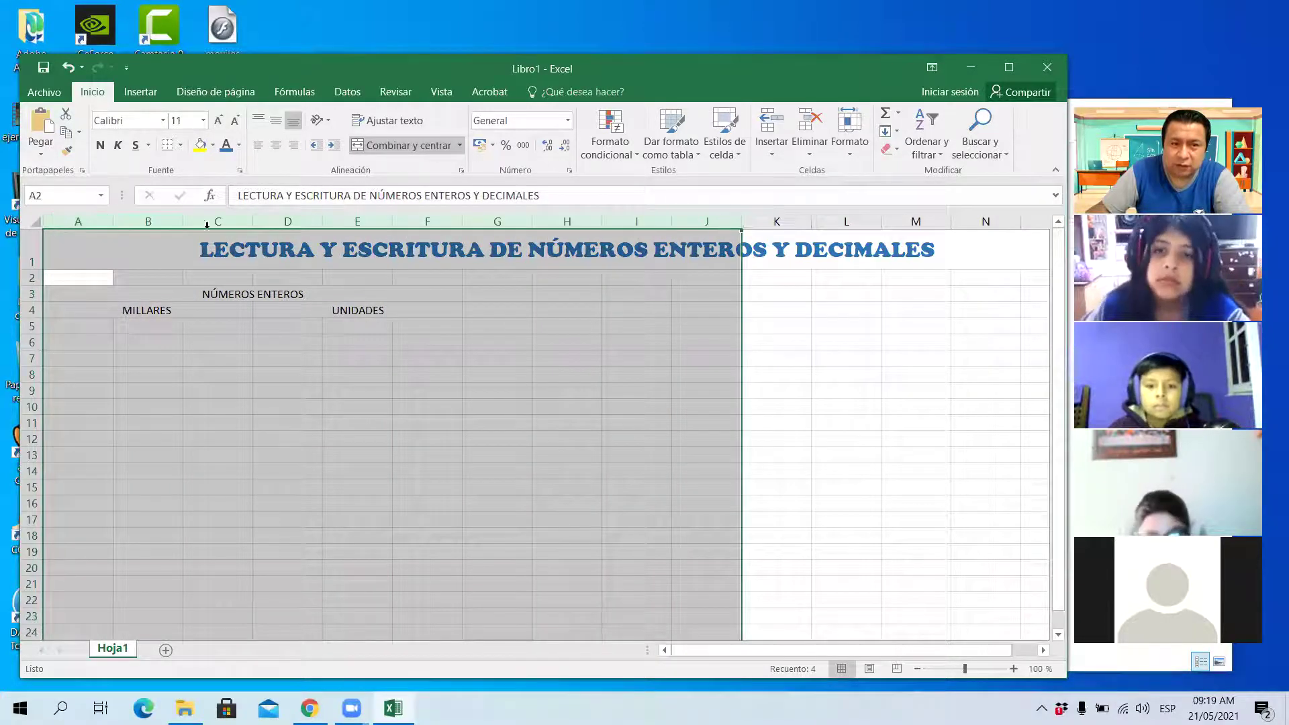
left_click(94, 216)
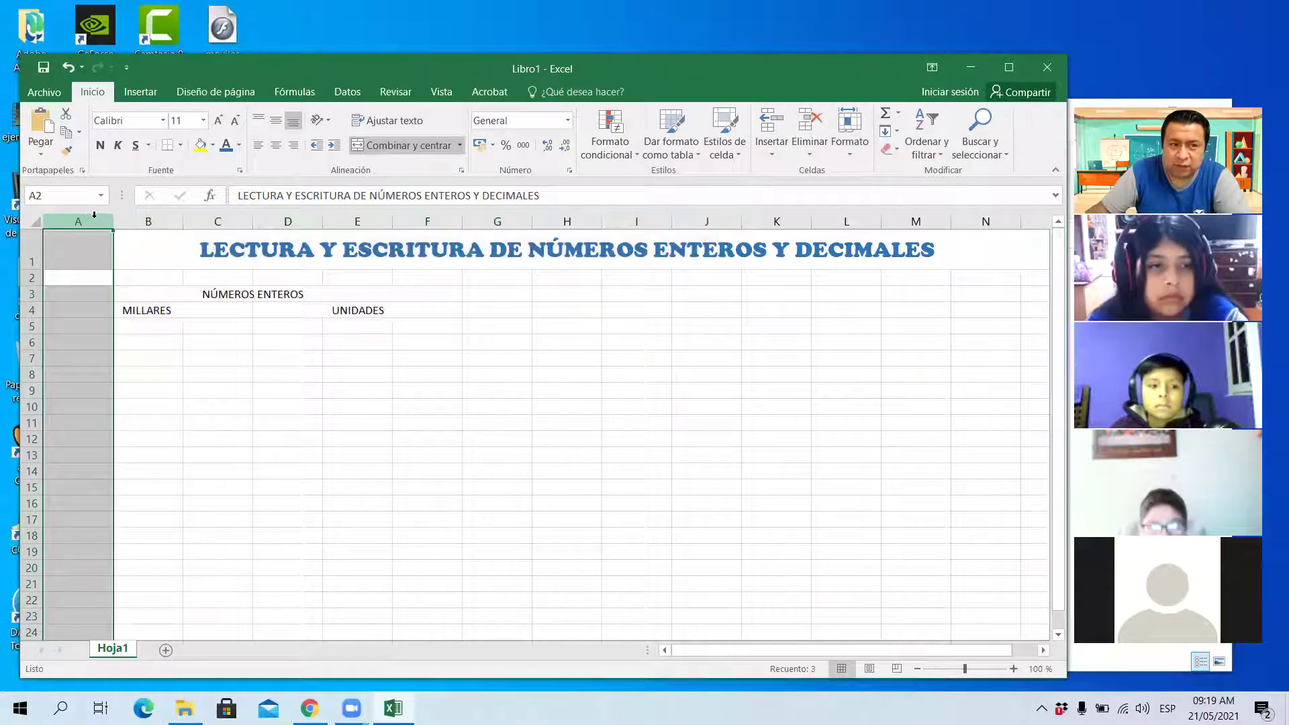
left_click(96, 255)
left_click(100, 222)
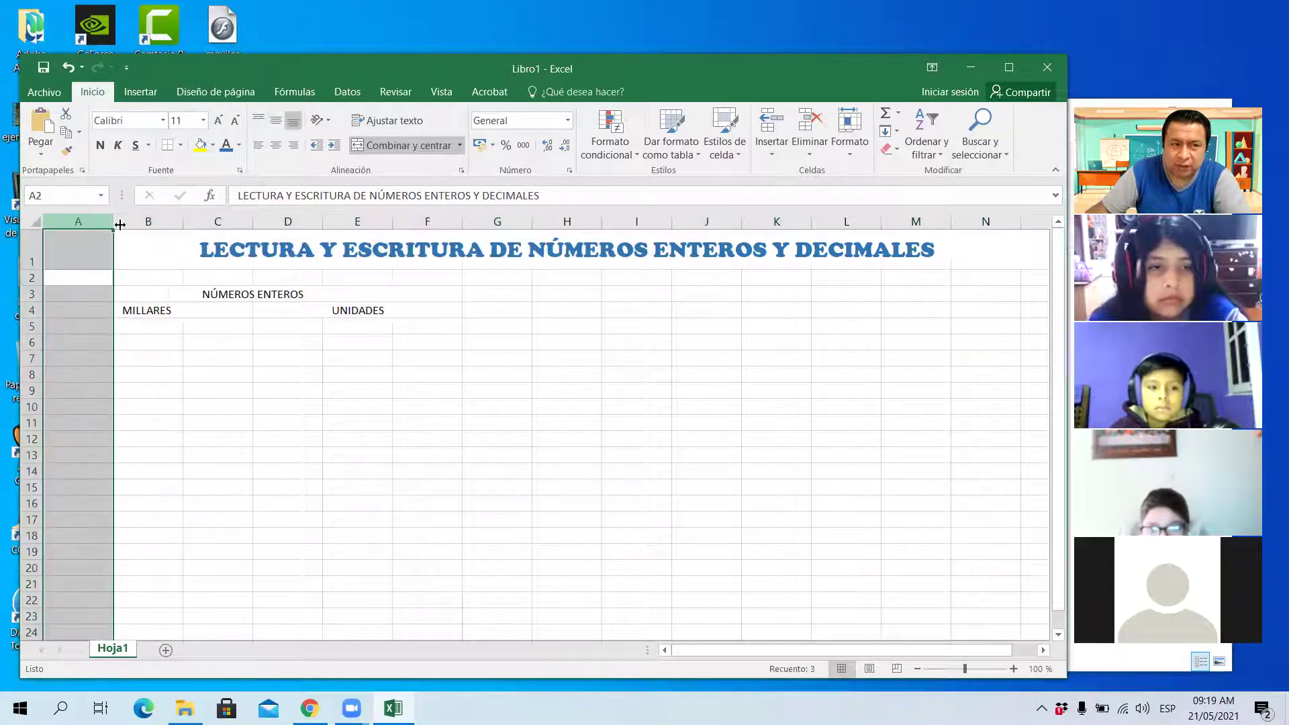
left_click_drag(90, 222, 709, 220)
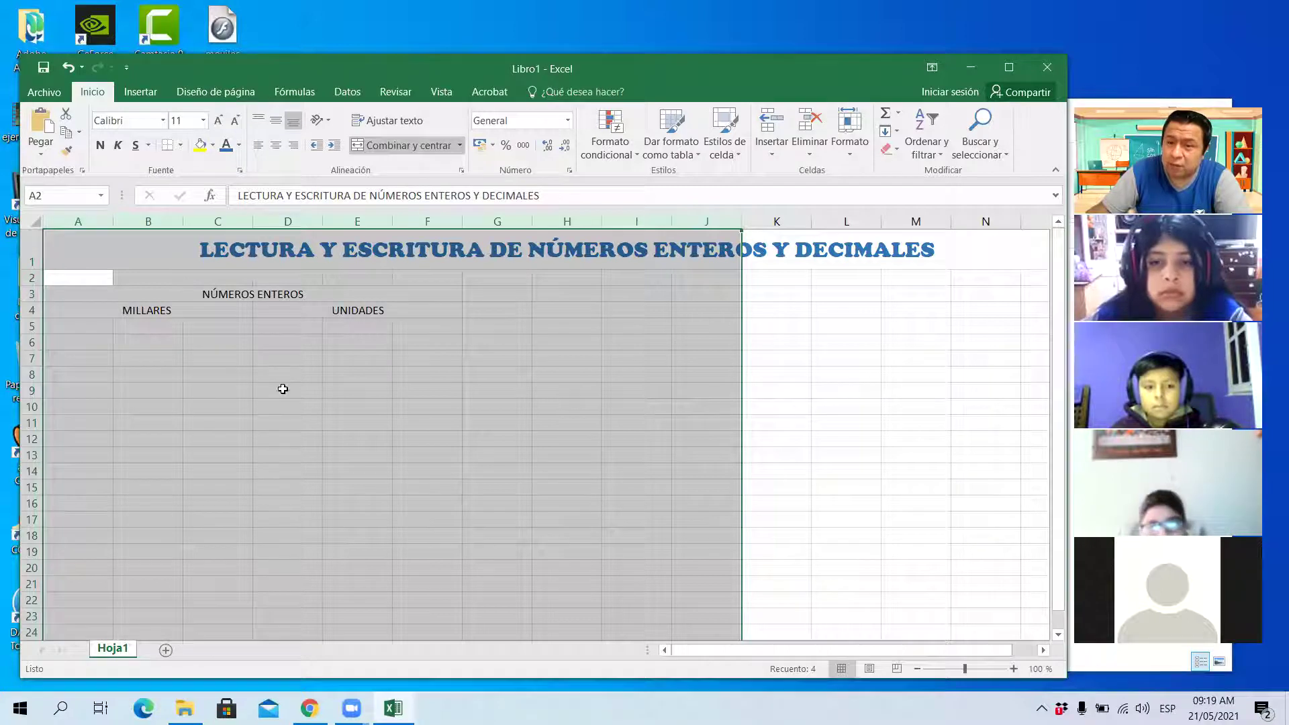
Try a column width of 2 on the selected columns A to J
right_click(264, 417)
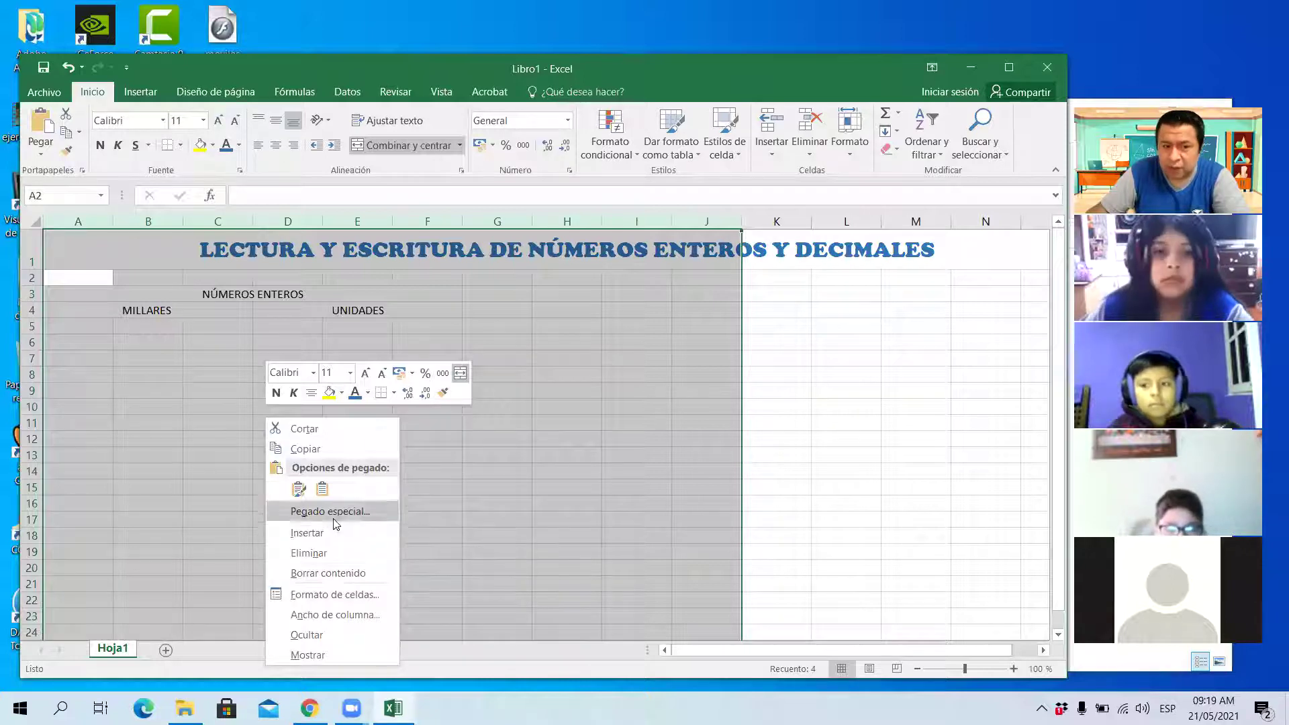
left_click(349, 616)
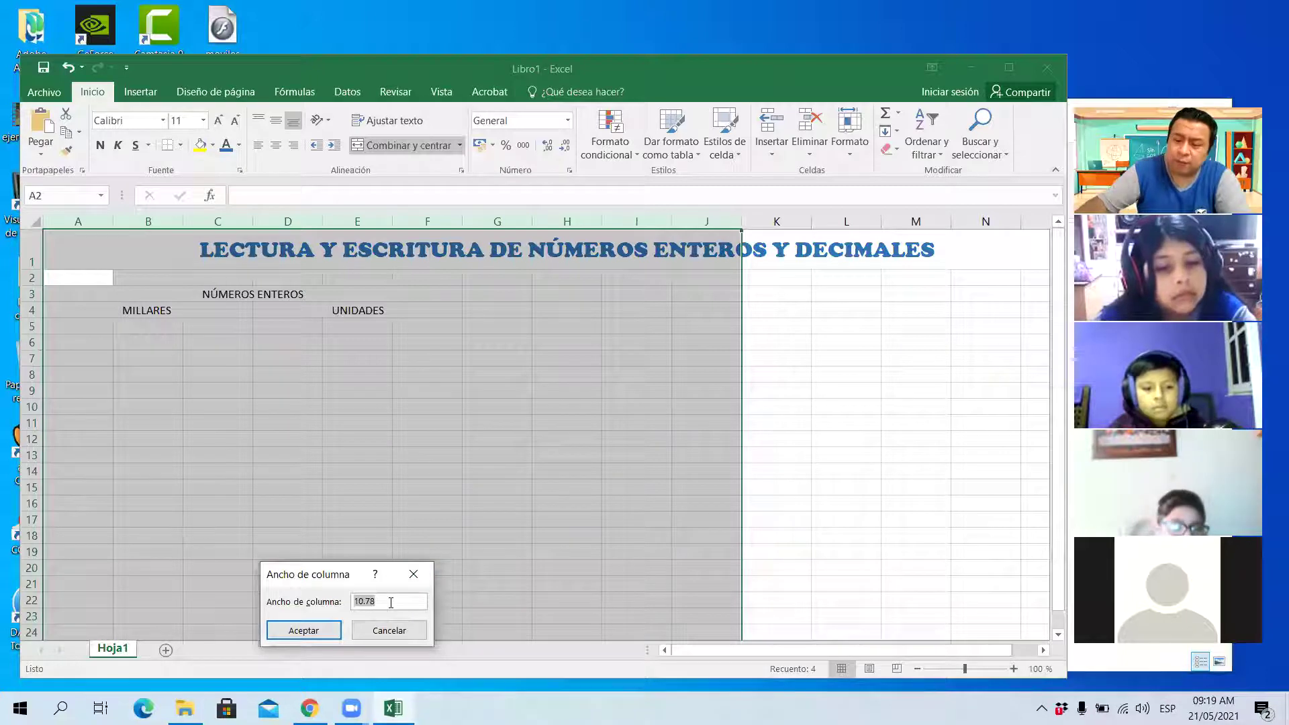
type("2")
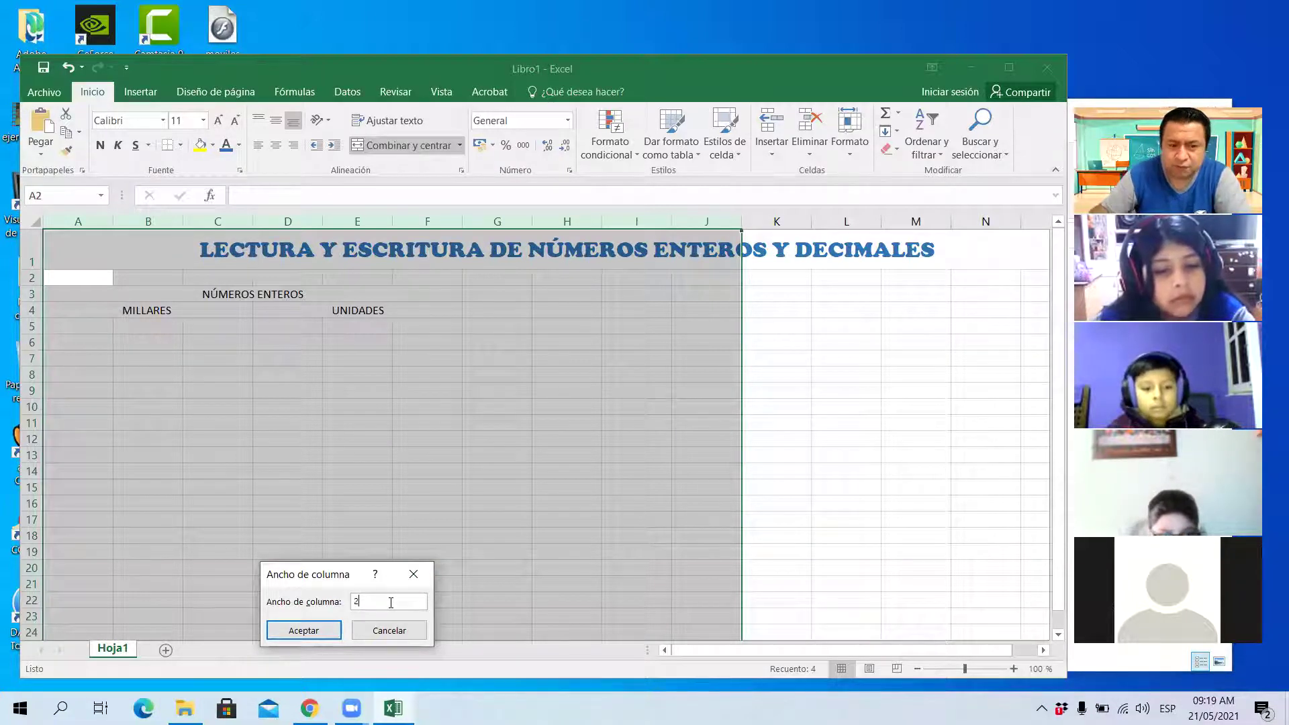
left_click(303, 630)
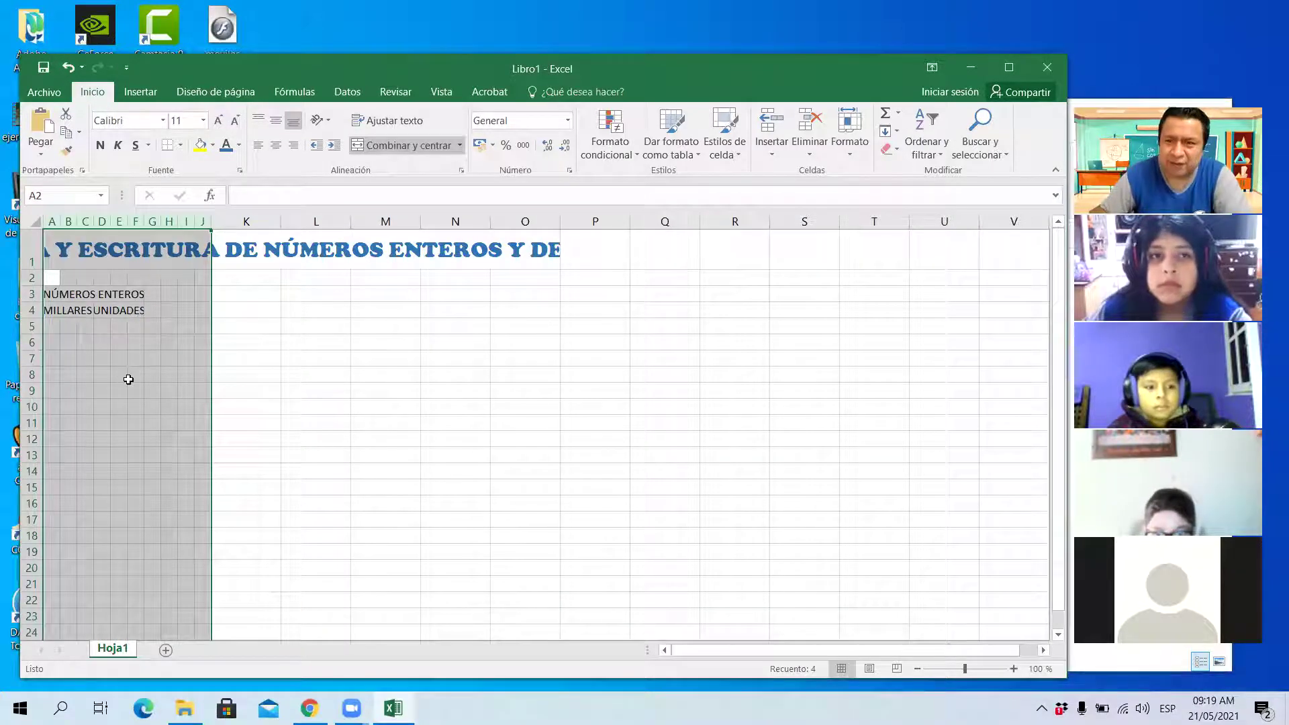
Try a column width of 5 on columns A to J
right_click(130, 384)
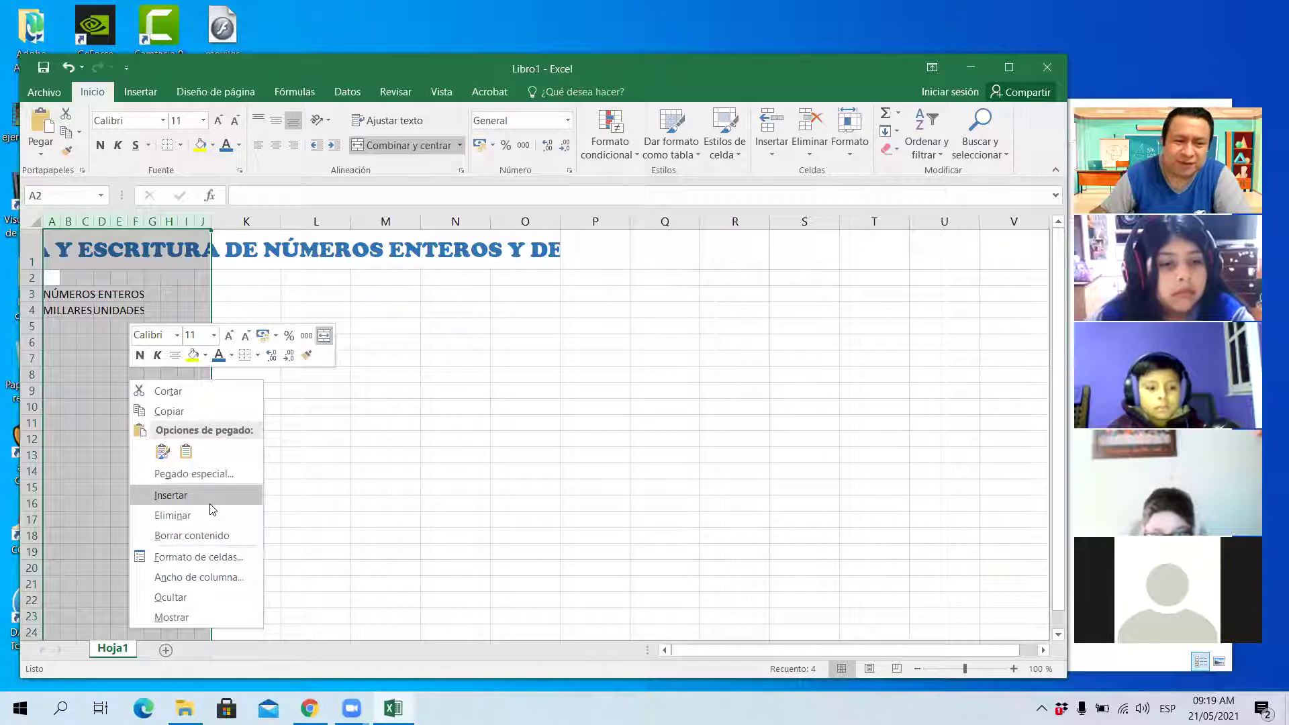
left_click(201, 576)
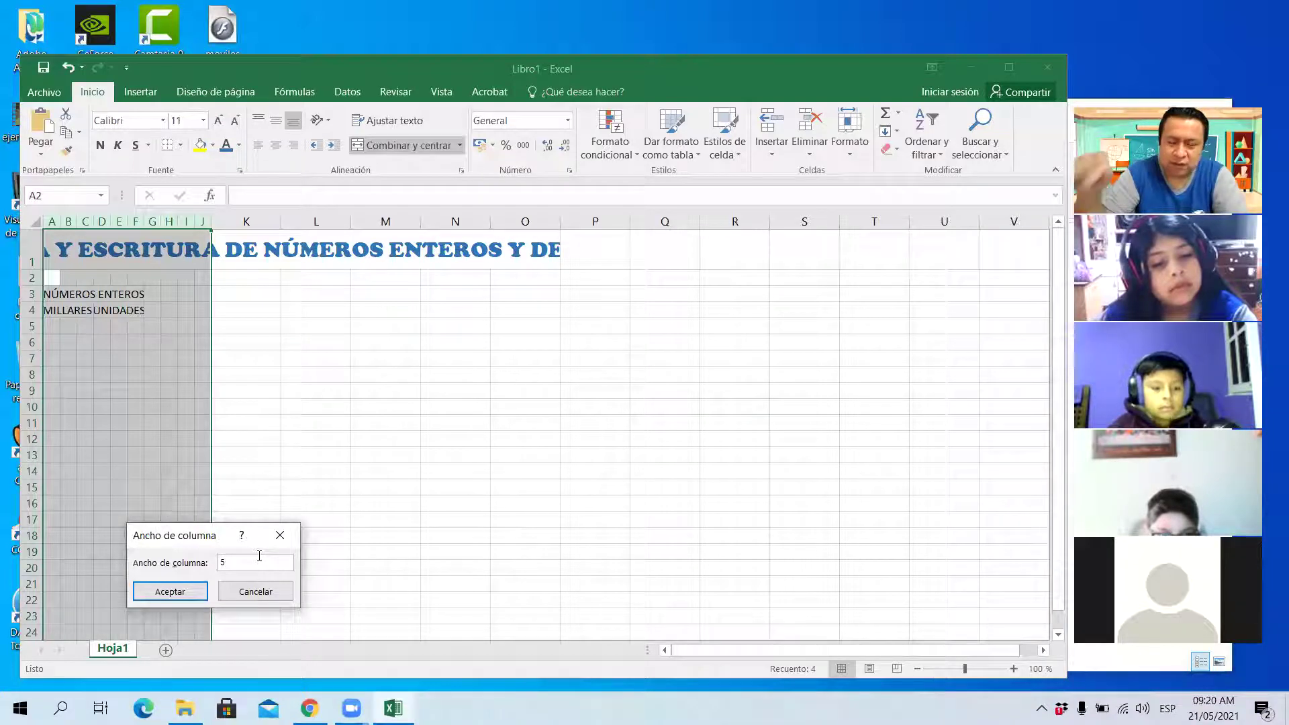
type("5")
left_click(176, 589)
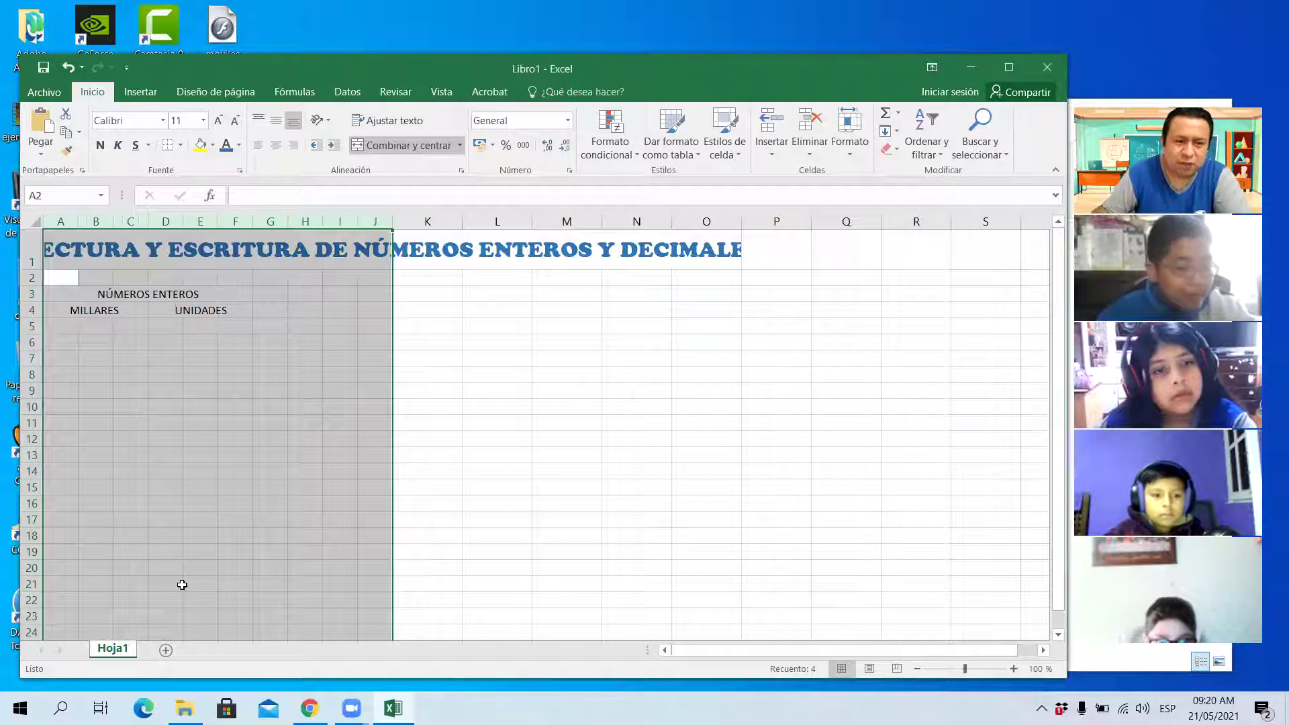
Set the width of columns A to J to 7 and deselect them
right_click(216, 368)
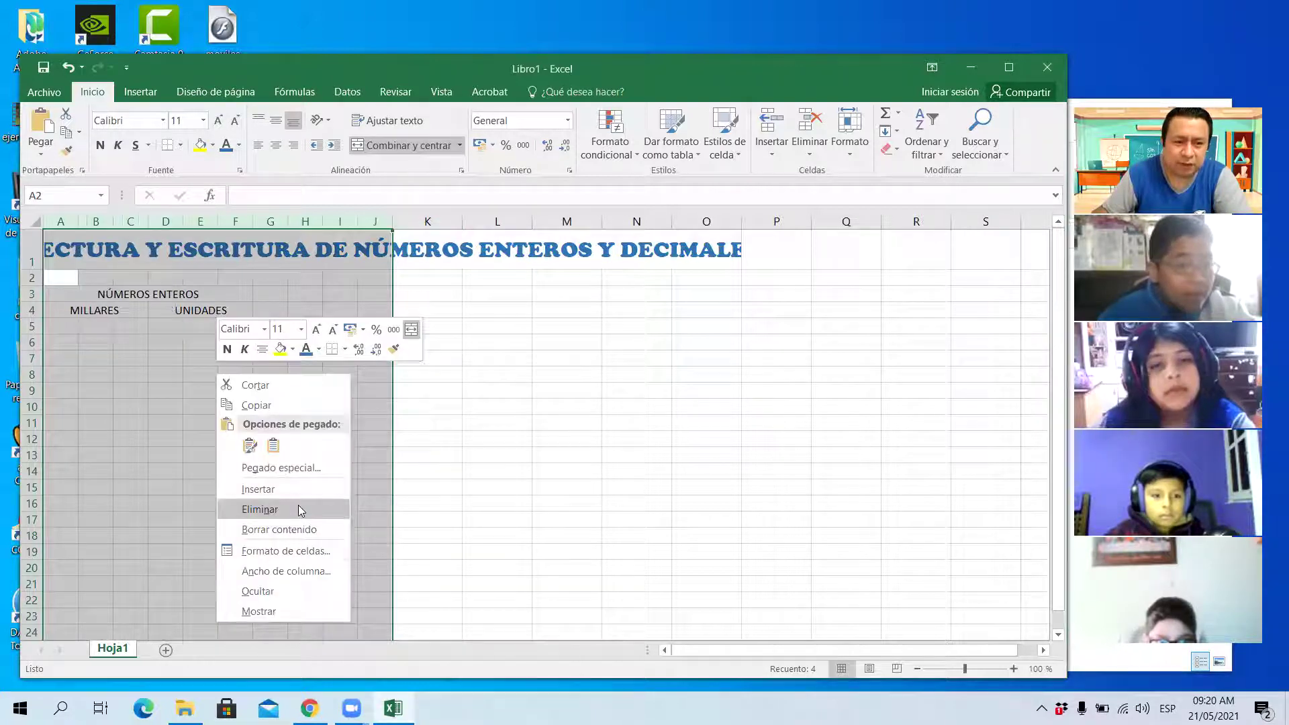
left_click(287, 570)
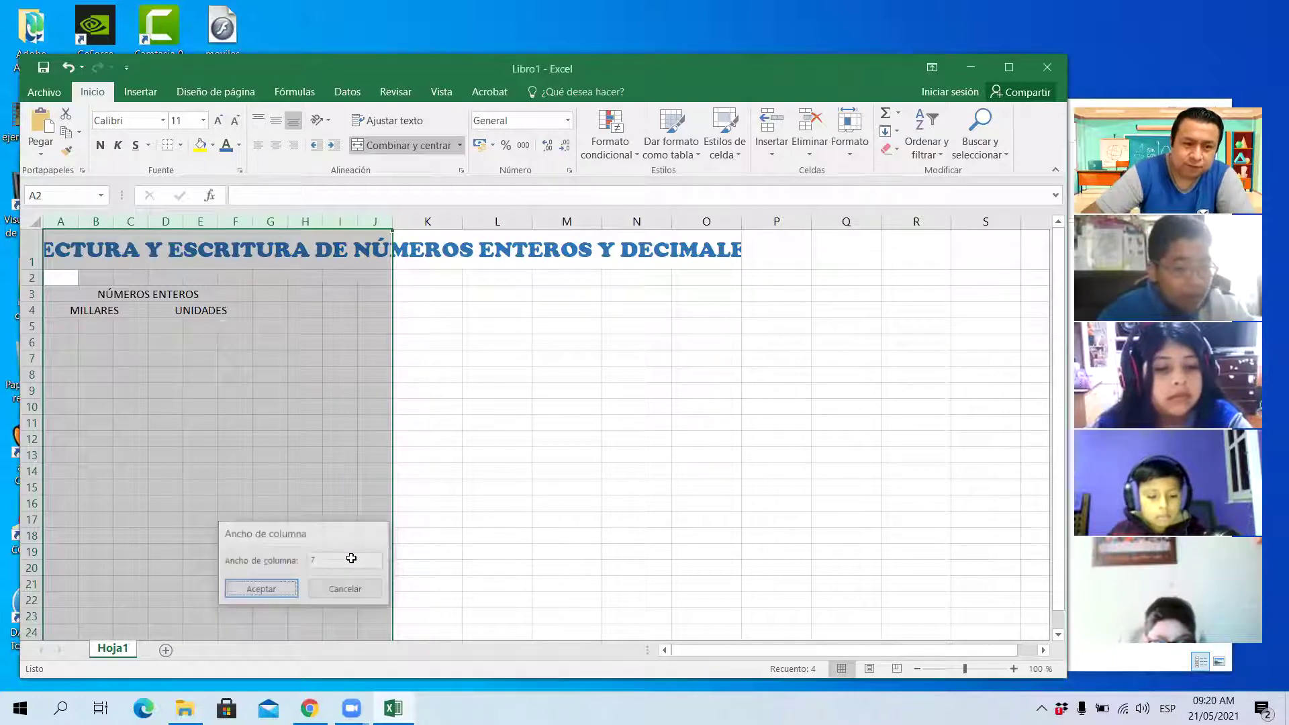
key("Return")
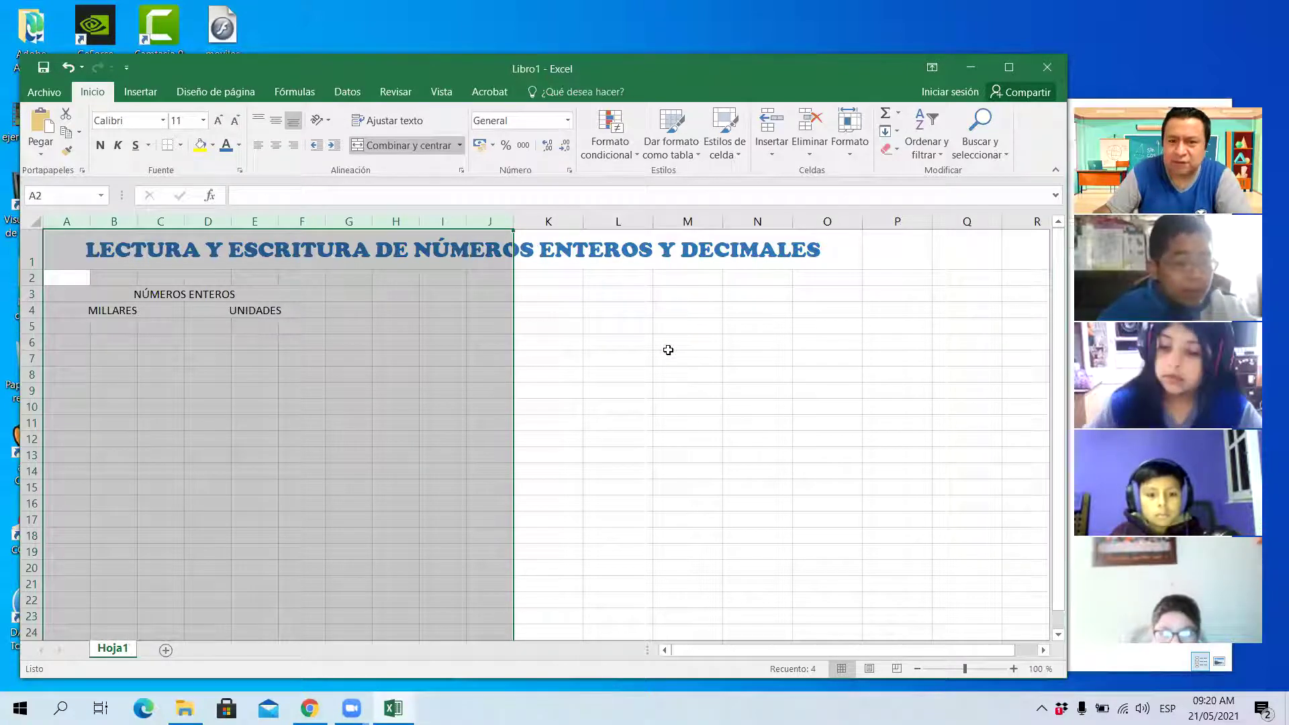
left_click(537, 417)
left_click(232, 347)
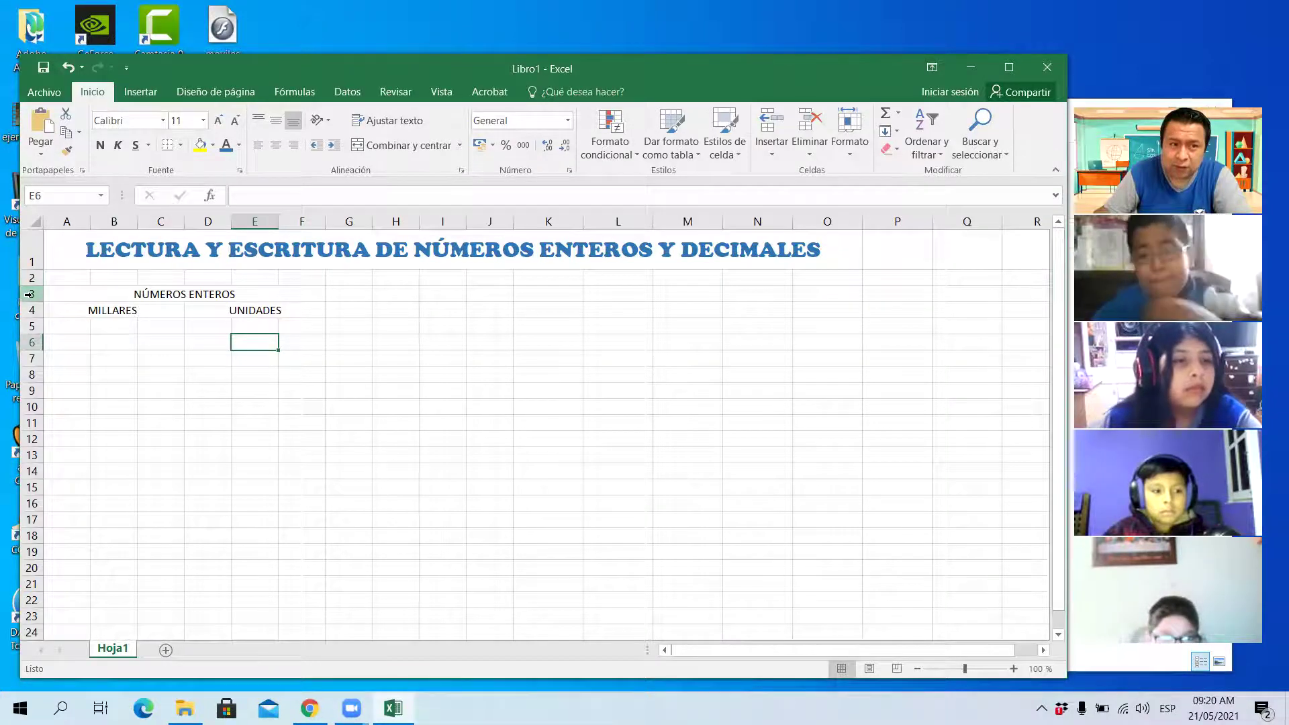
Check the number of rows in the YouTube example in Chrome, return to Excel and select rows 3 to 11
left_click_drag(30, 294, 22, 608)
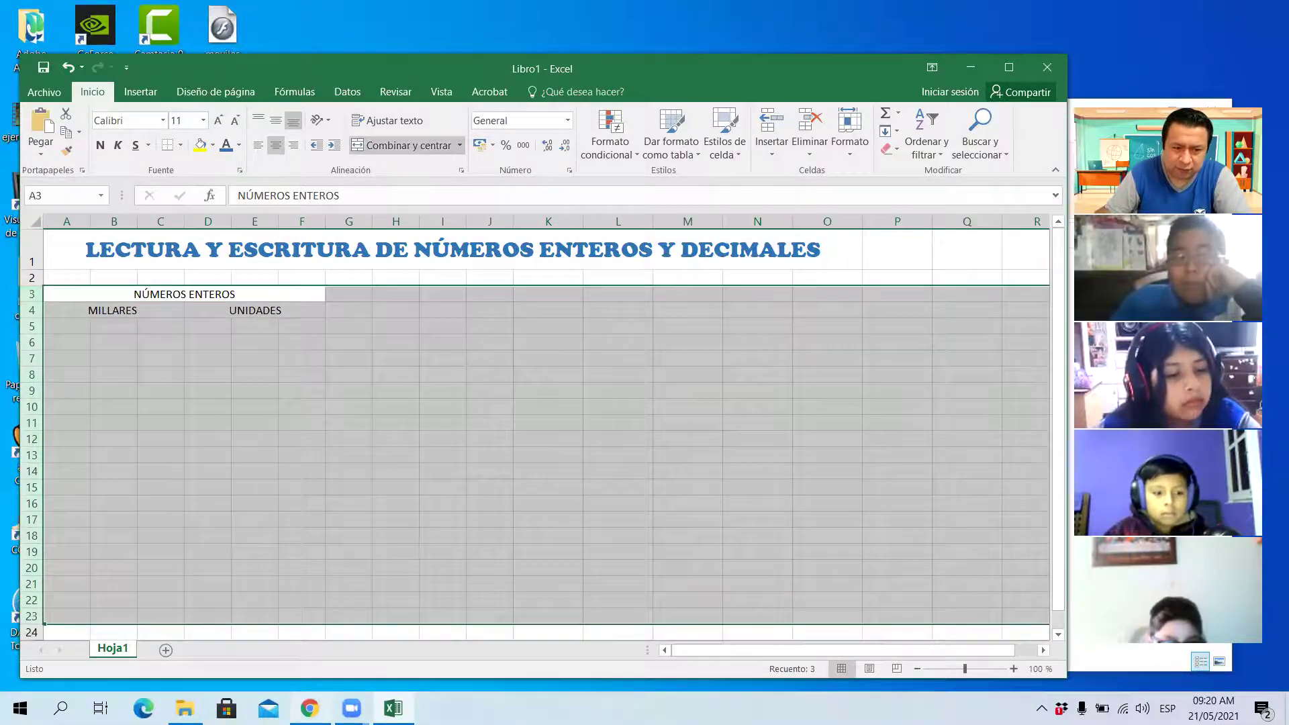
key("alt+Tab")
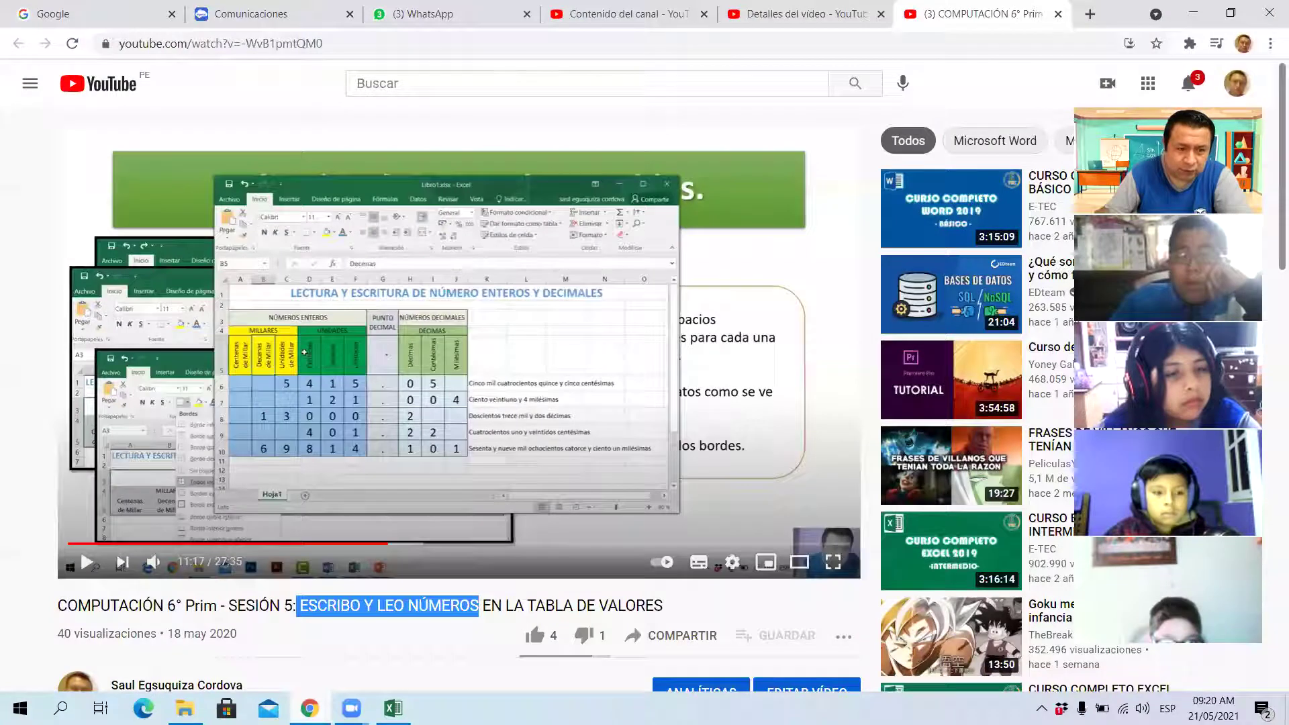
key("alt+Tab")
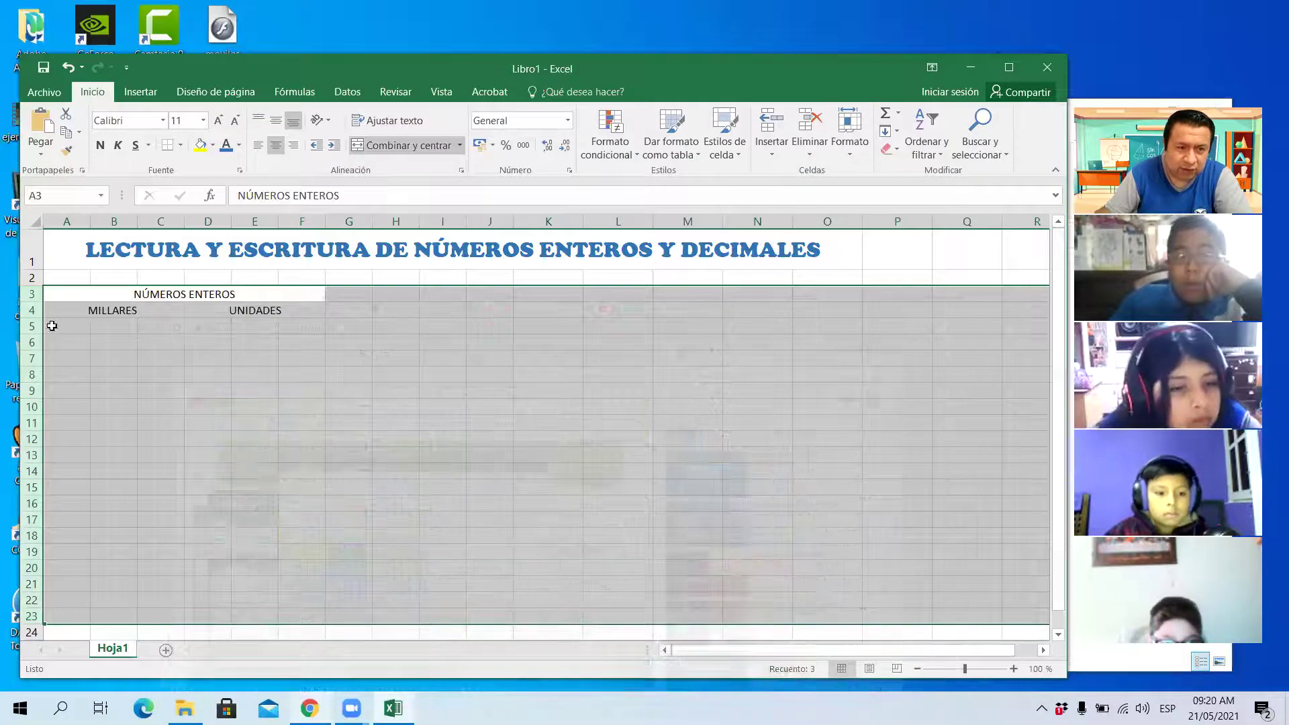
left_click(28, 296)
left_click_drag(33, 285, 37, 427)
key("ctrl+z")
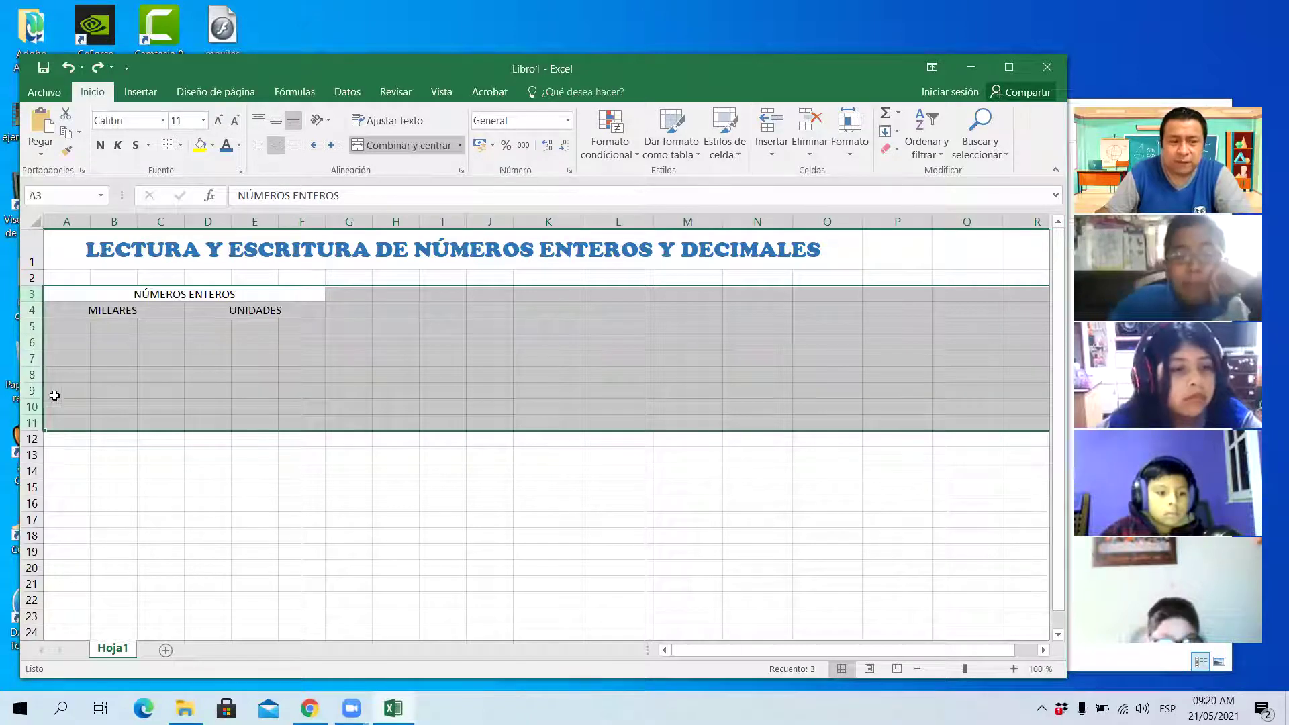
Try a row height of 5 on rows 3 to 11 and undo it
right_click(158, 384)
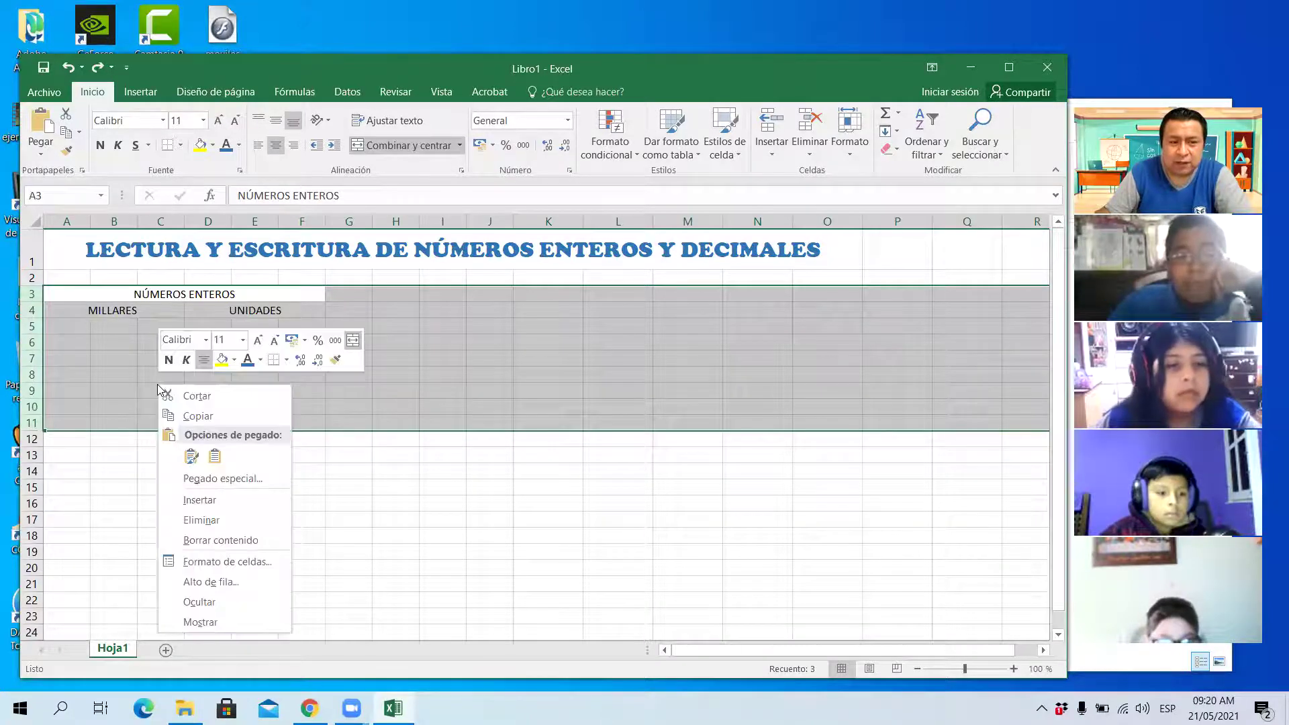
left_click(211, 580)
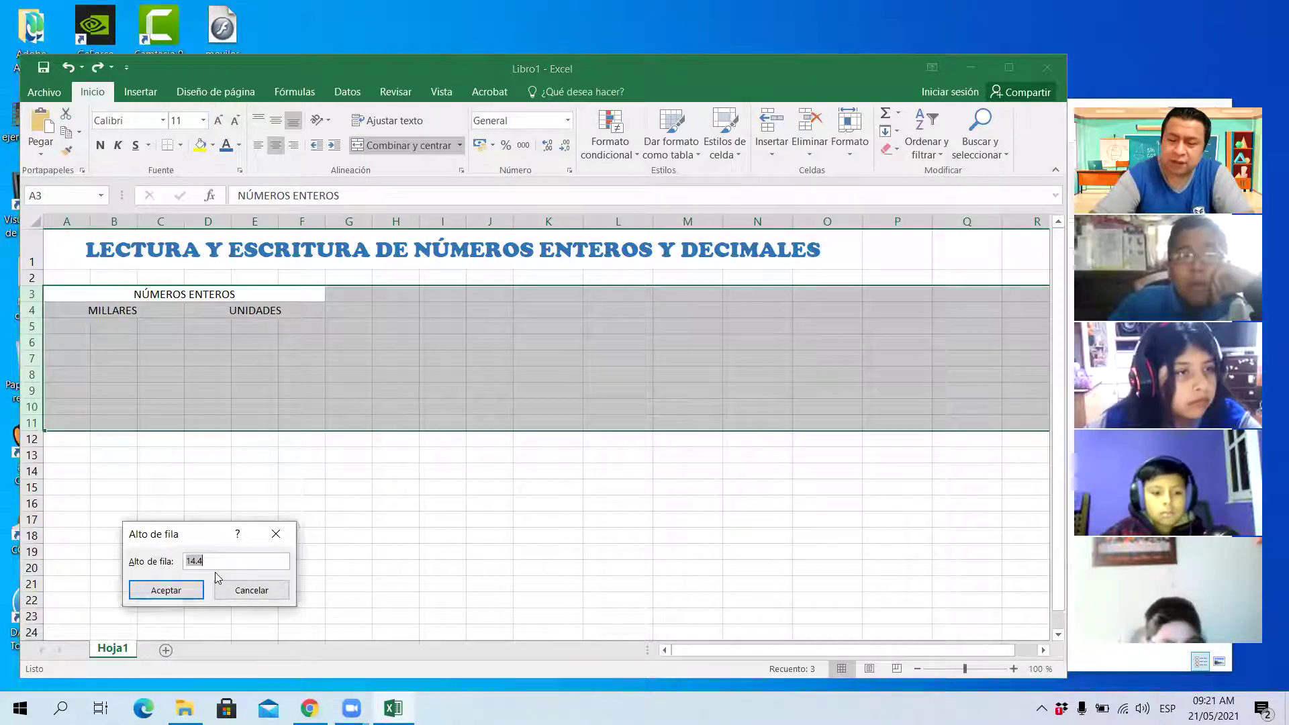
type("5")
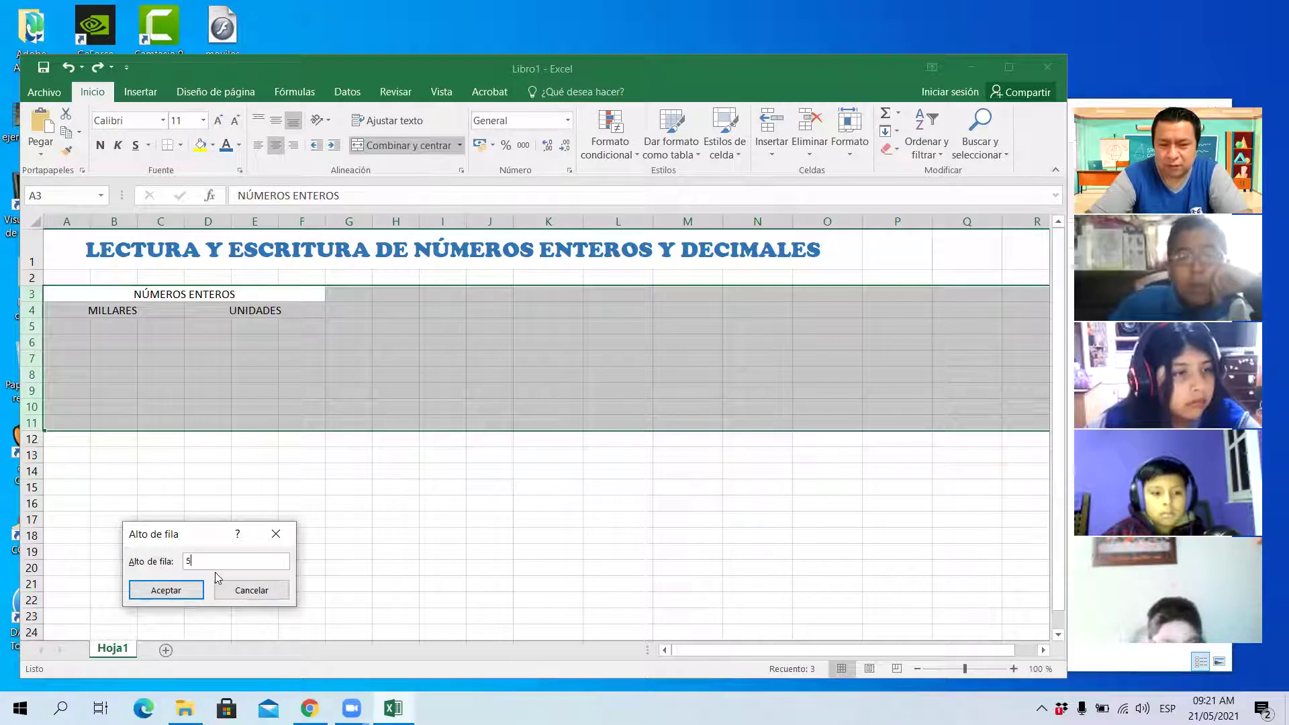
key("Return")
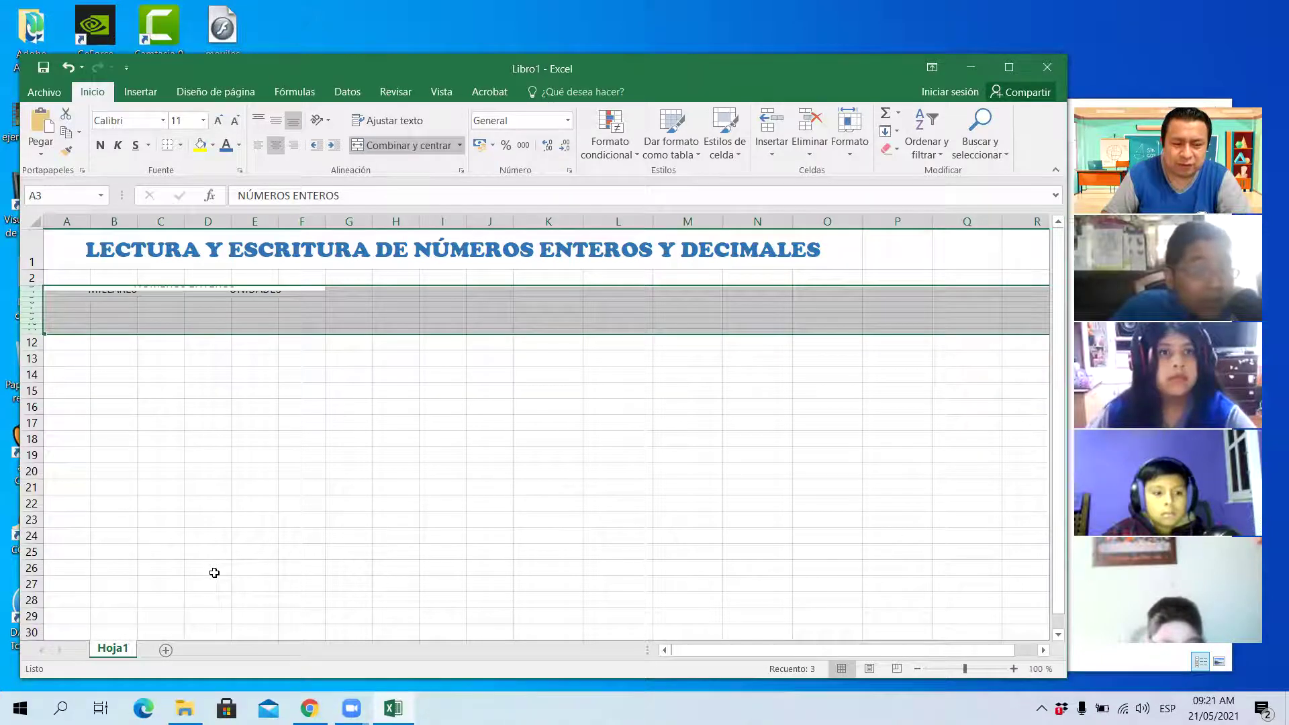
key("ctrl+z")
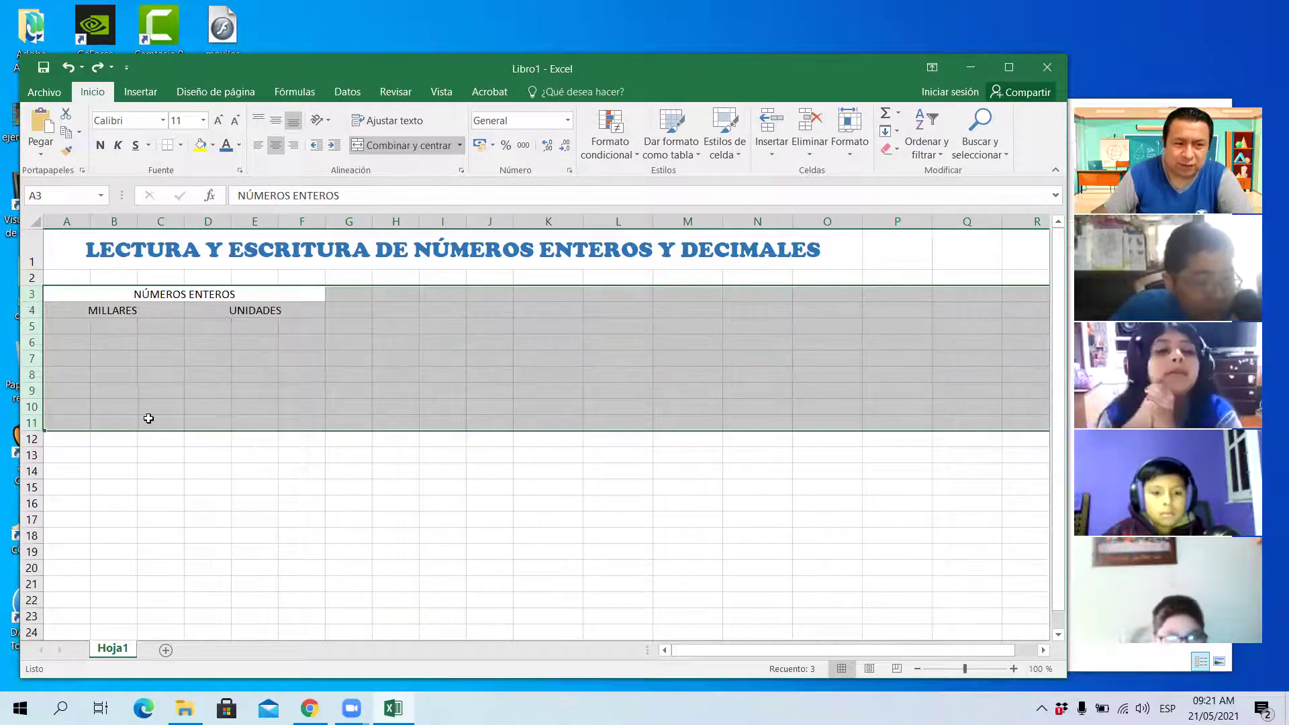
Set the height of the selected rows 3 to 11 to 16
right_click(134, 374)
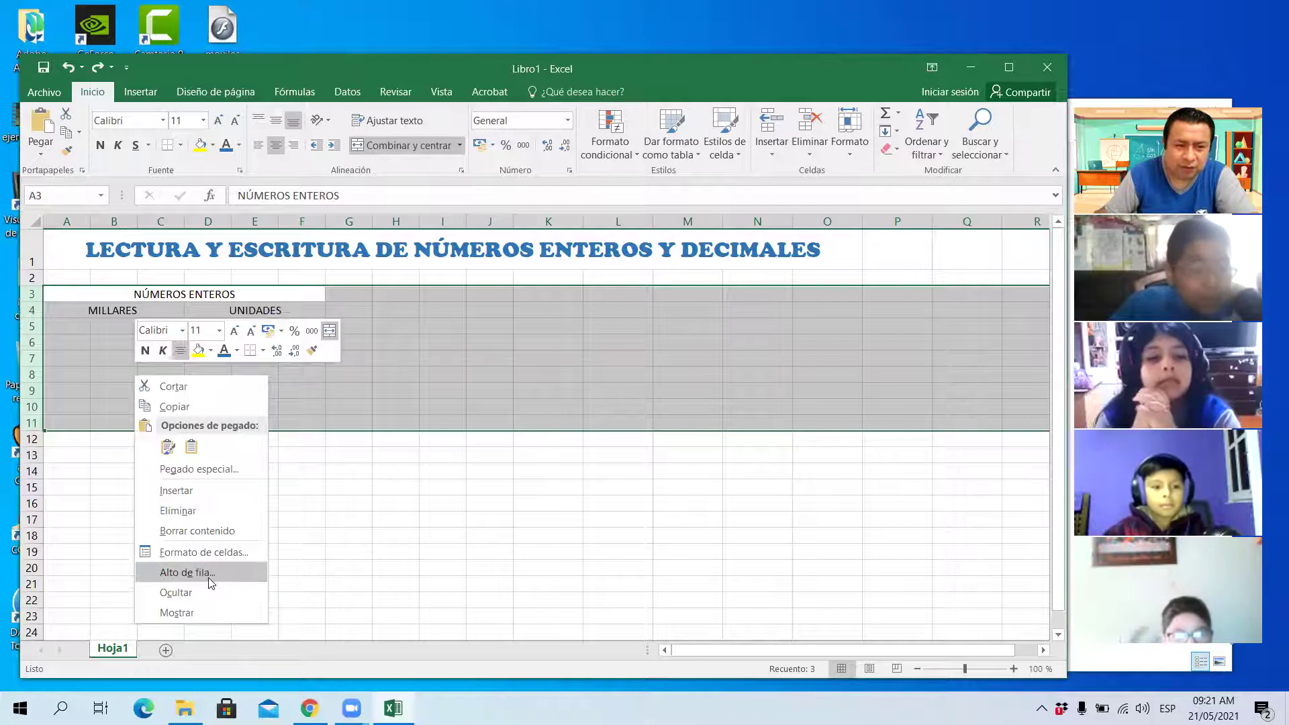
left_click(208, 573)
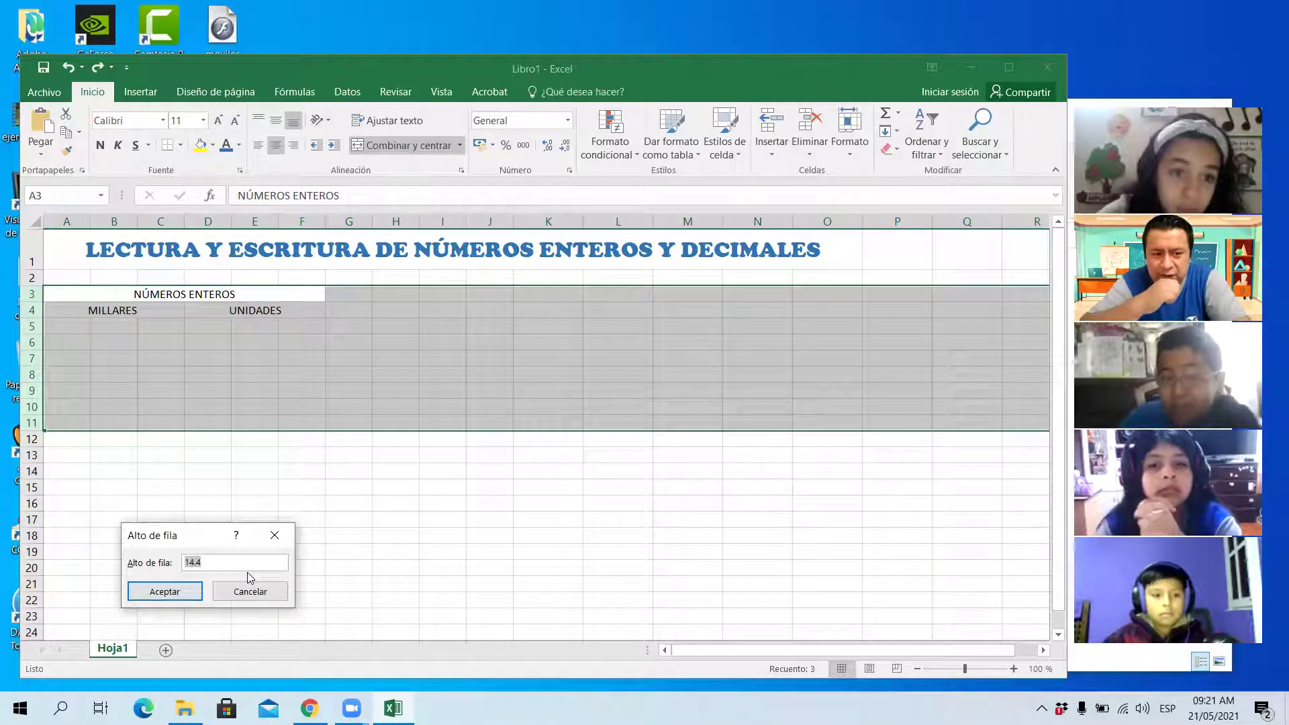
type("16")
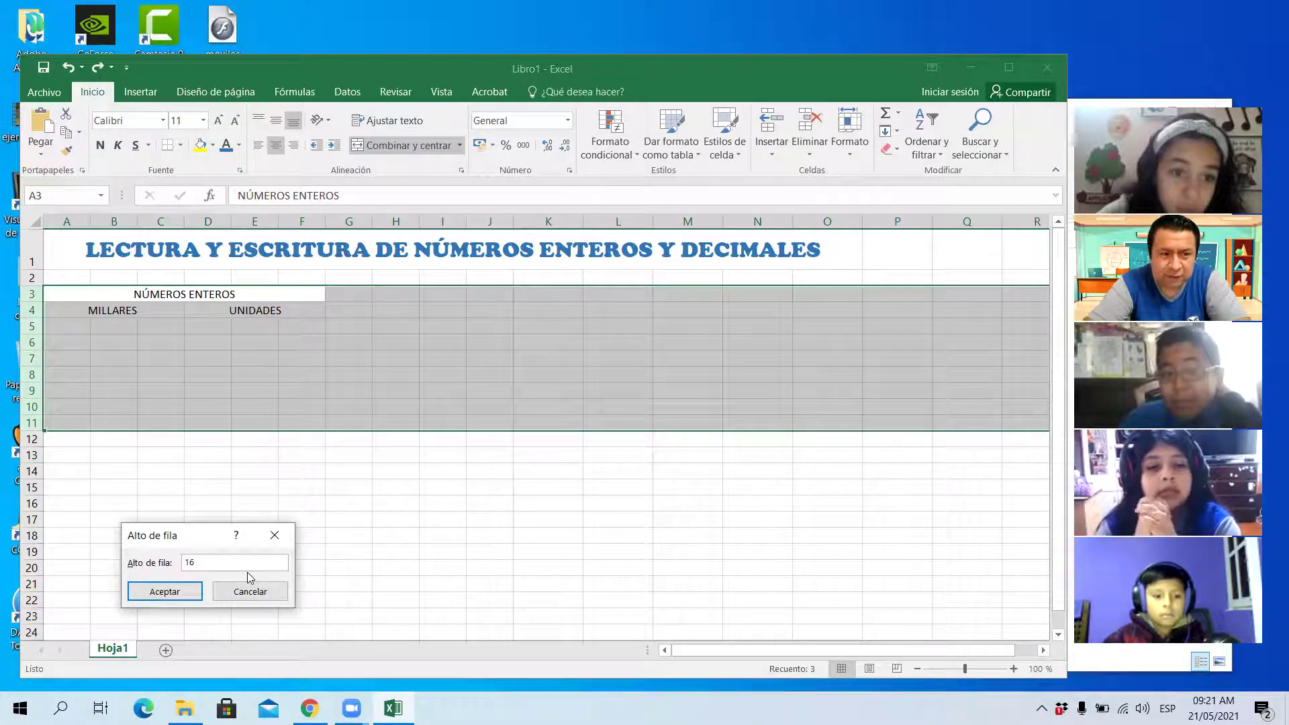
key("Return")
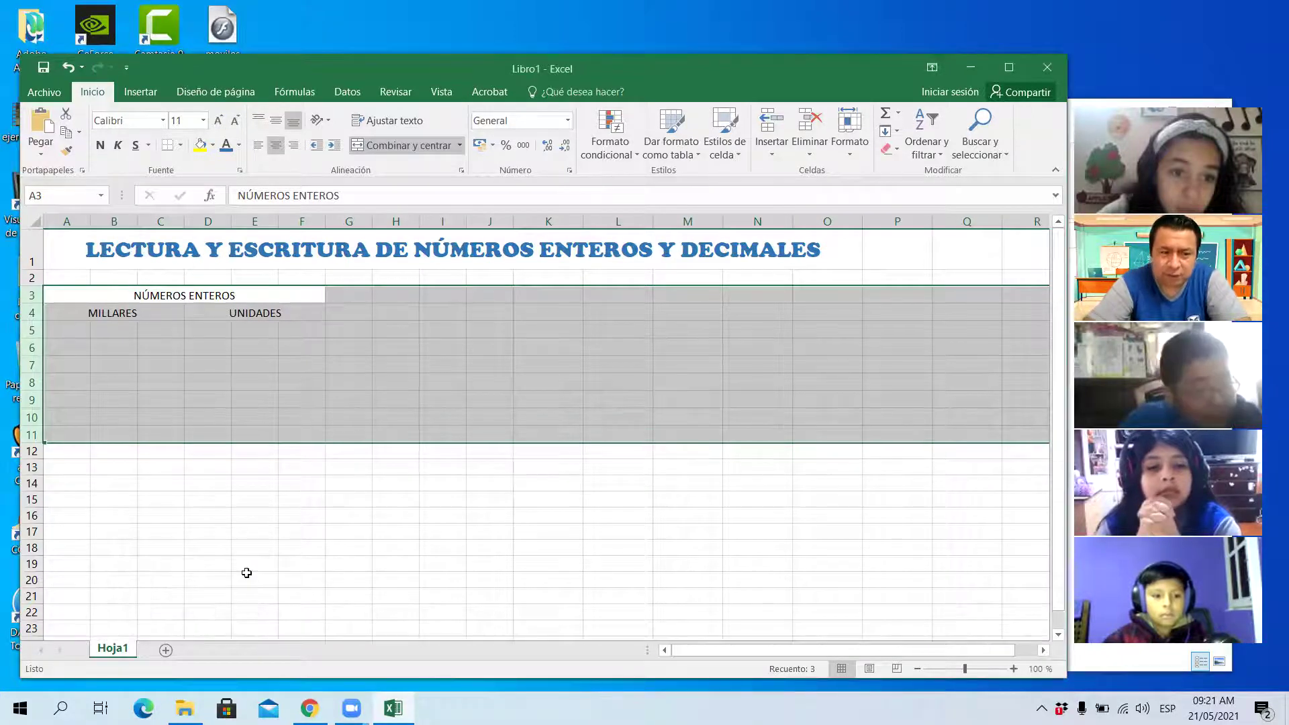
Try a row height of 20 on the selected rows 3 to 11
right_click(465, 354)
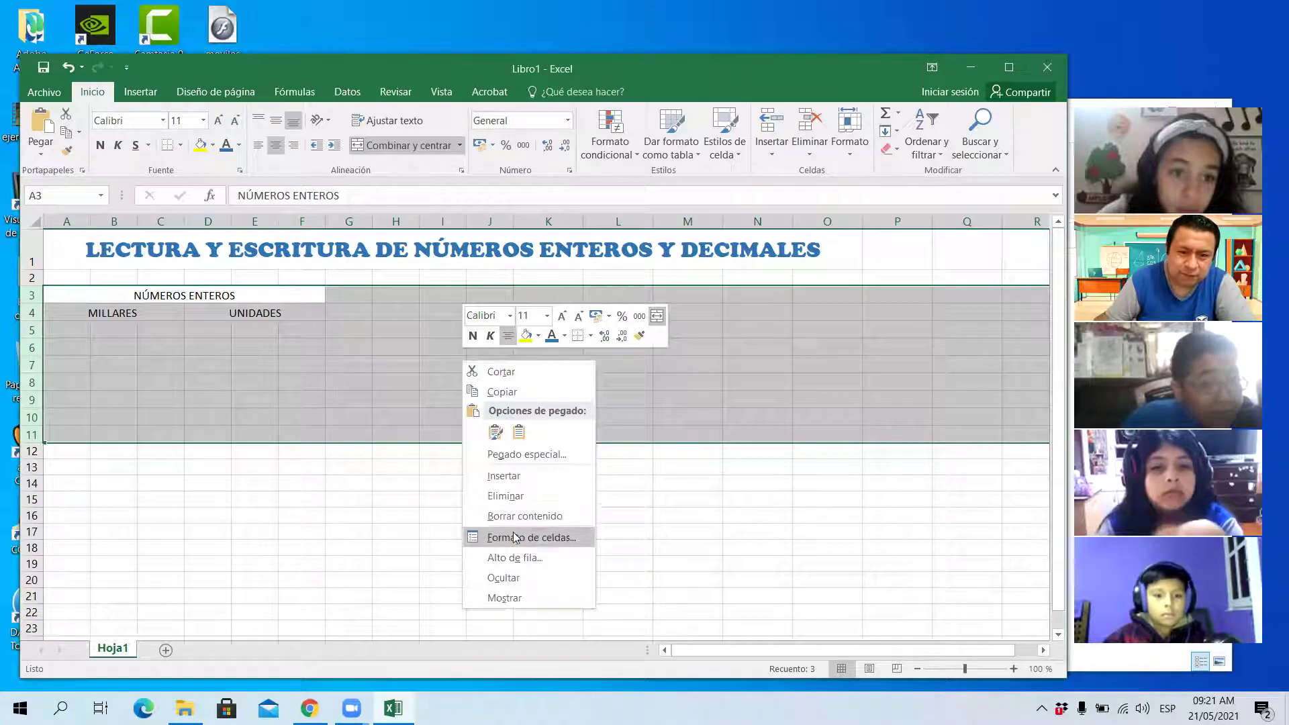
left_click(544, 558)
type("20")
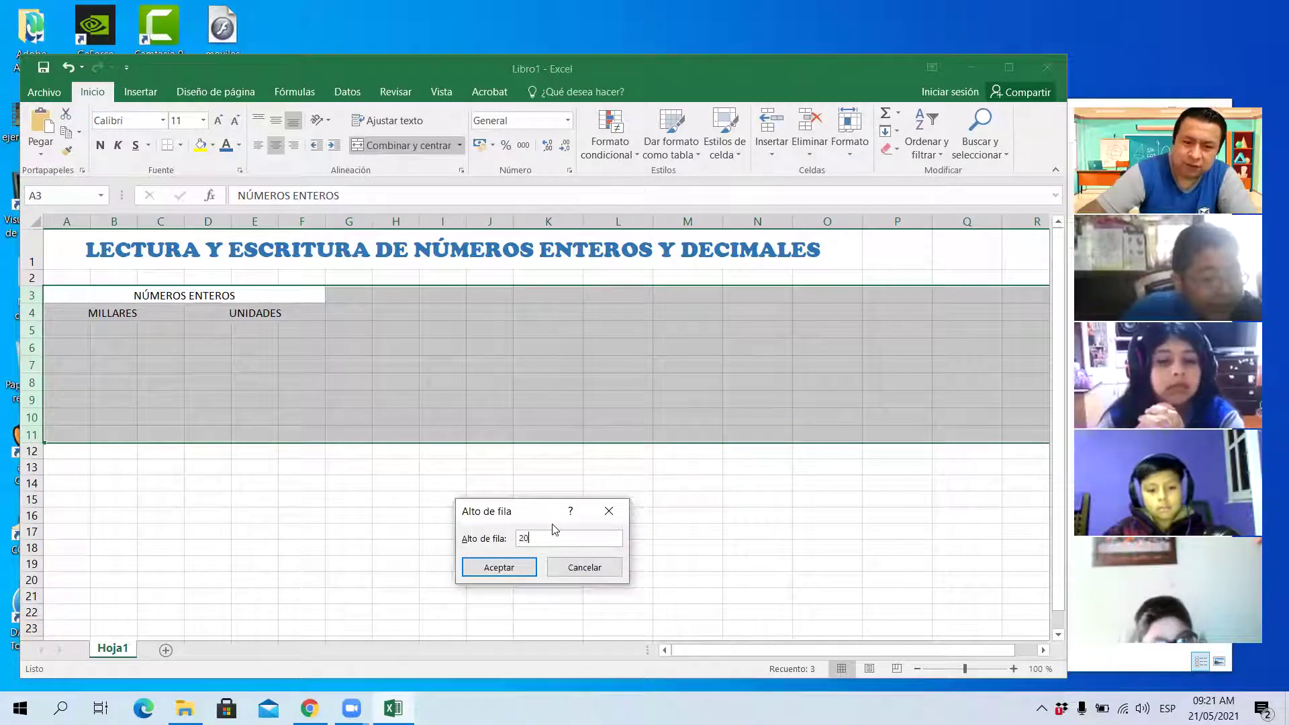
left_click(529, 574)
Set the height of the selected rows 3 to 11 to 25 and deselect them
right_click(207, 371)
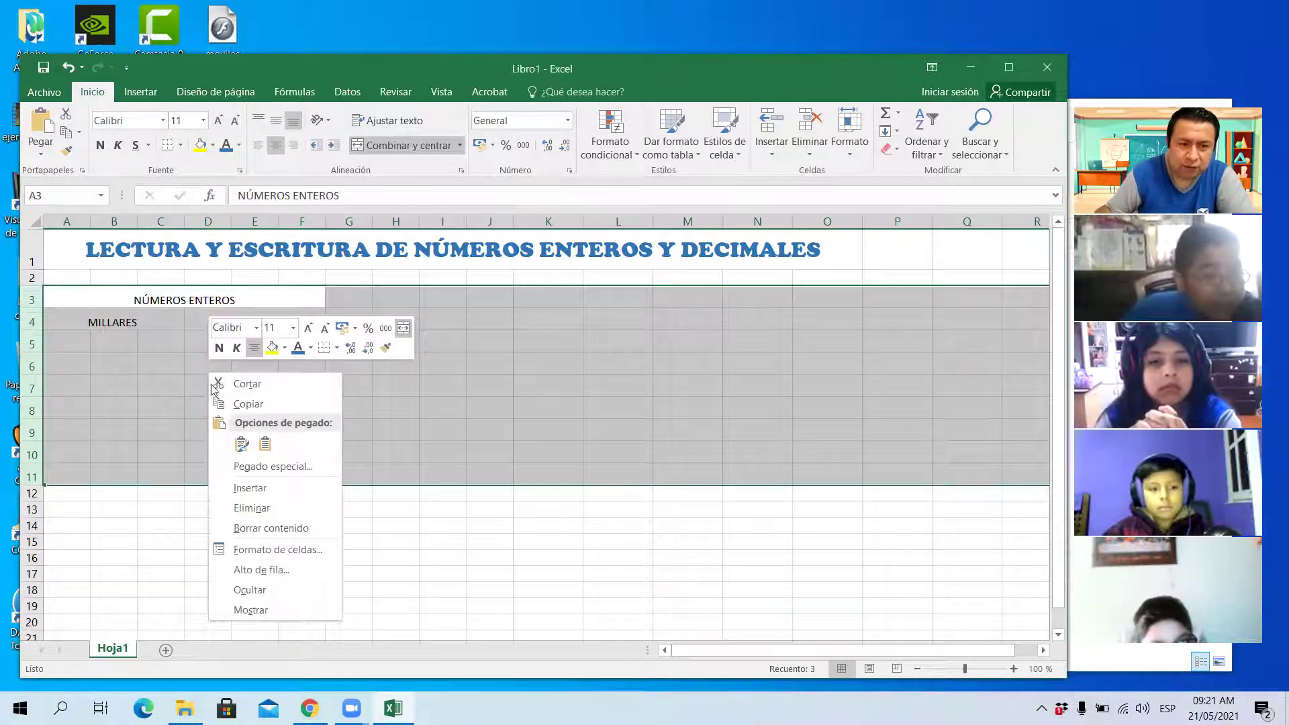
left_click(292, 574)
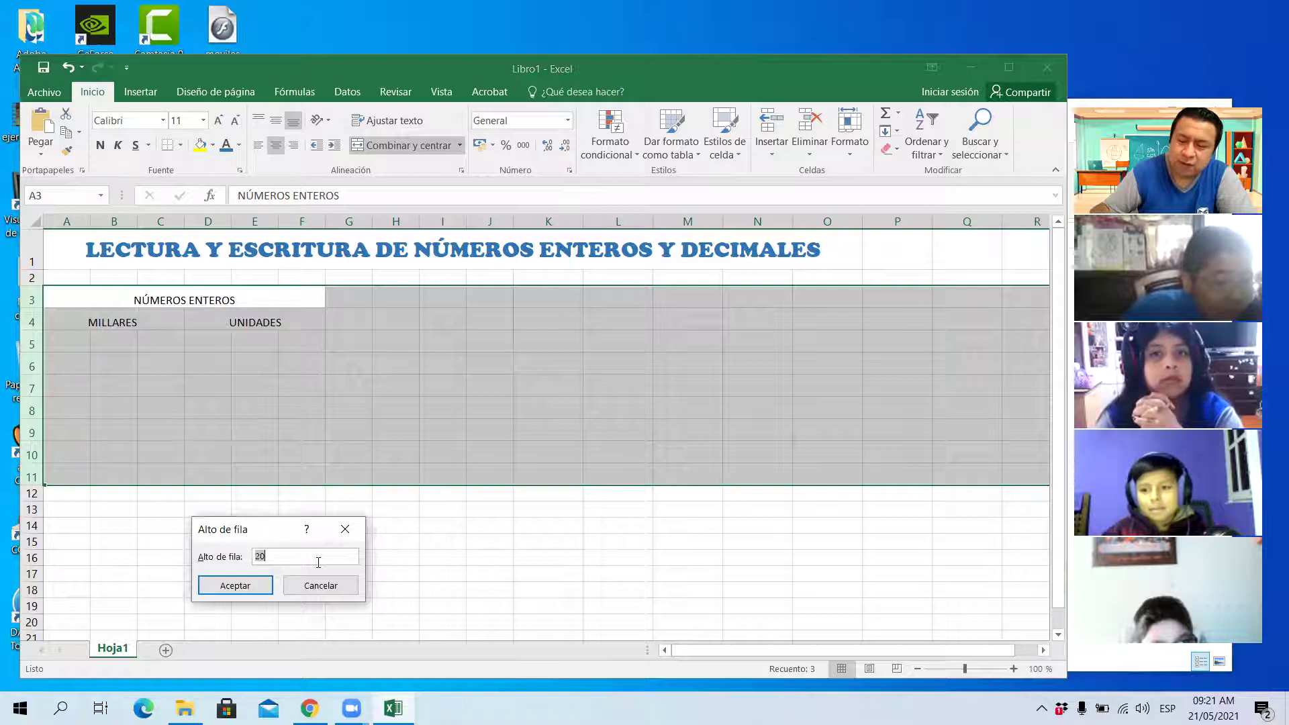
type("25")
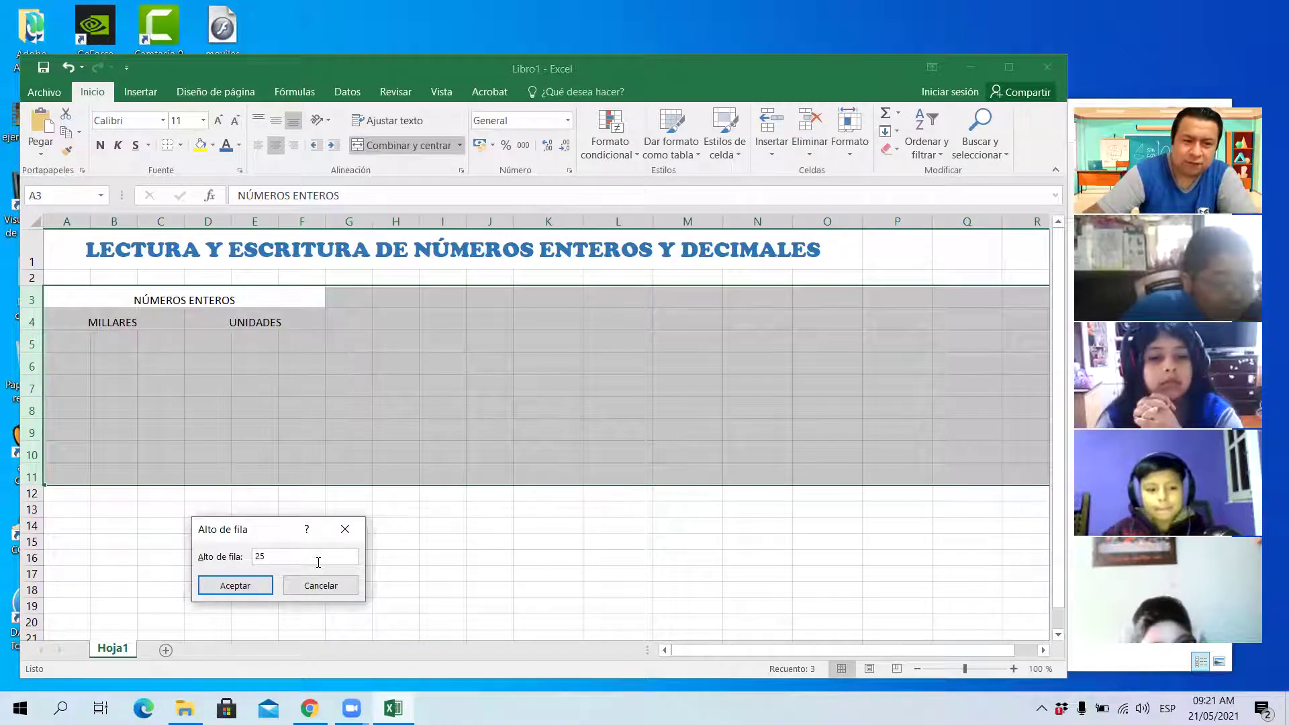
key("Return")
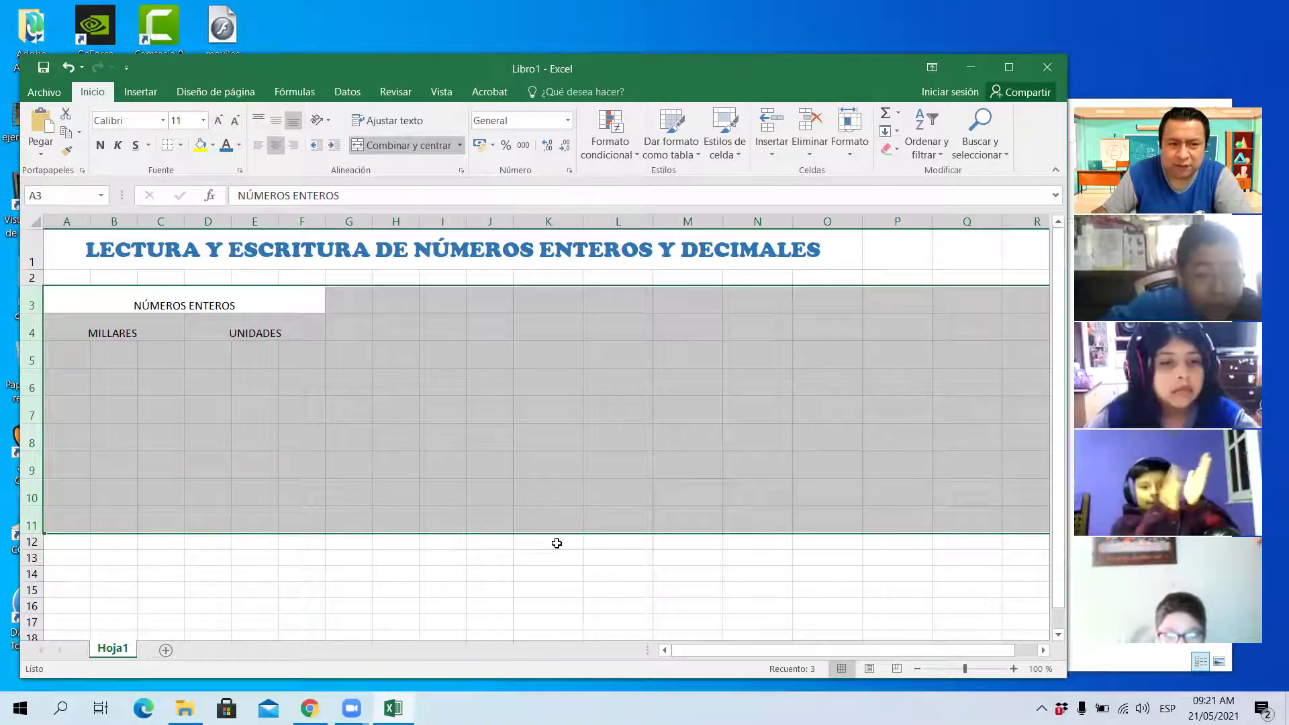
left_click(574, 491)
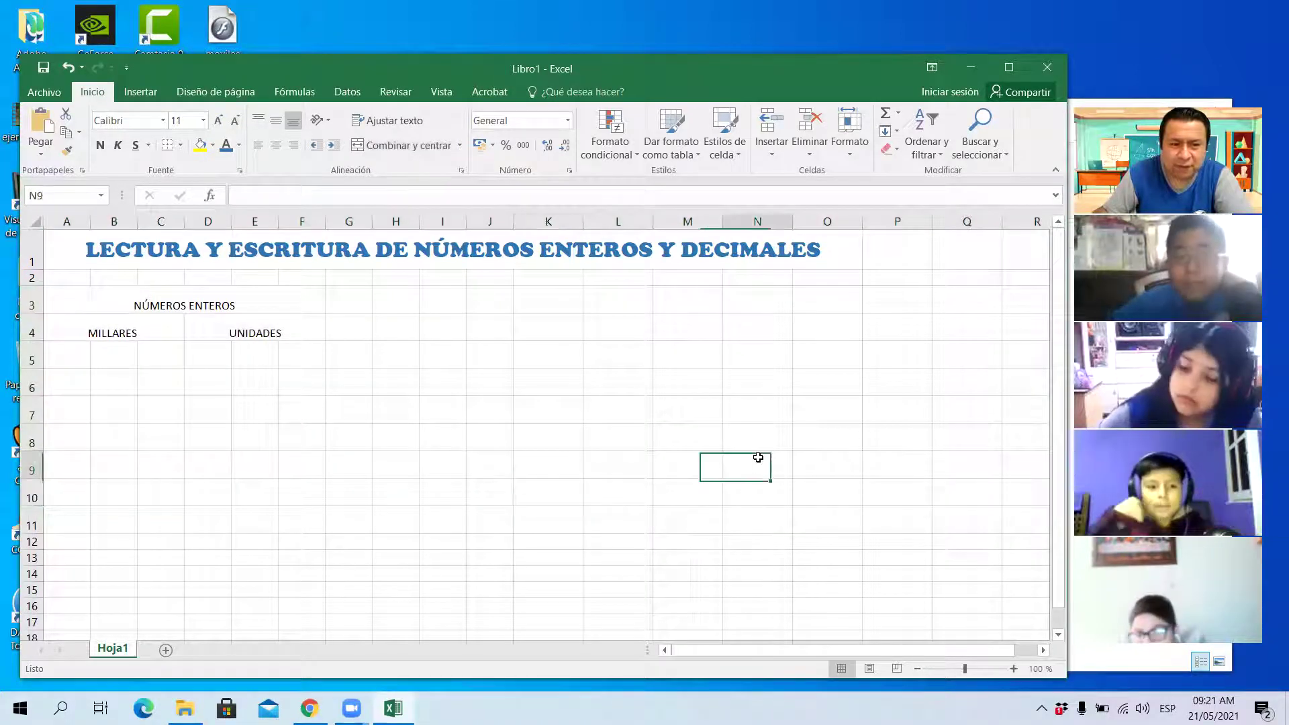
left_click(344, 372)
left_click(292, 304)
left_click(285, 349)
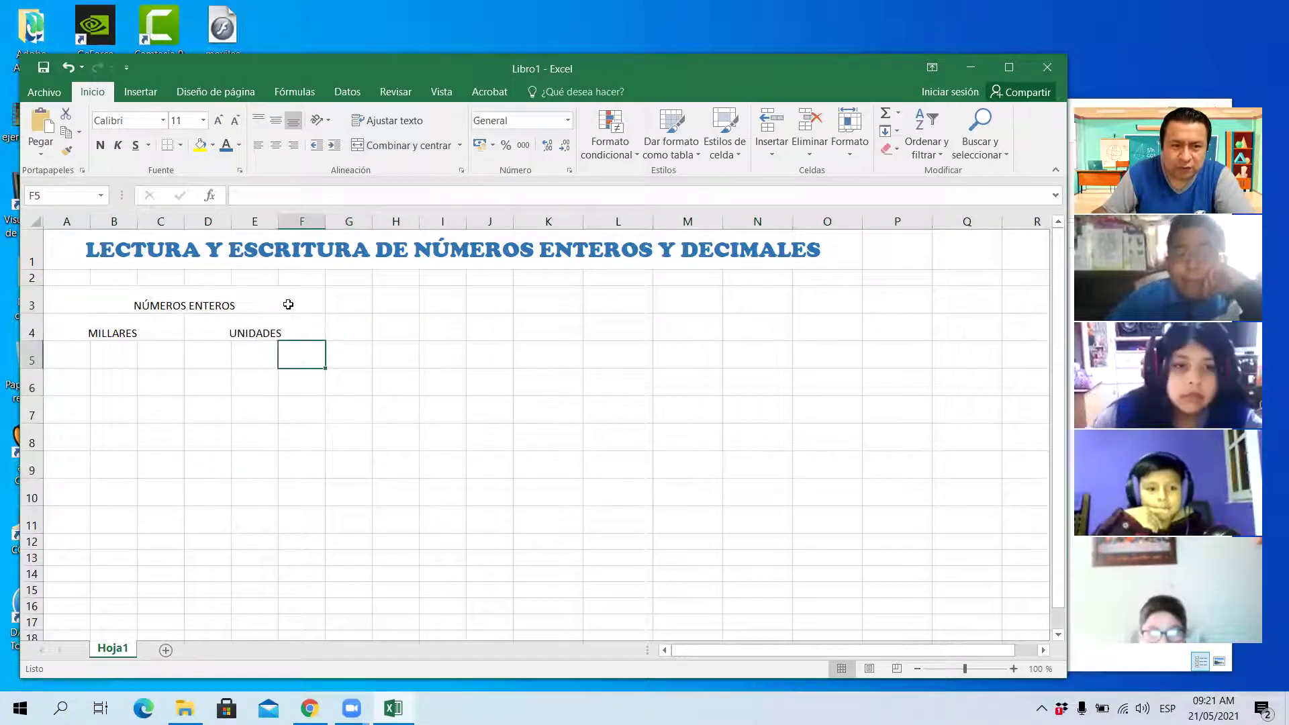
Align the NÚMEROS ENTEROS, MILLARES and UNIDADES headings vertically to the middle of their merged cells
left_click(286, 303)
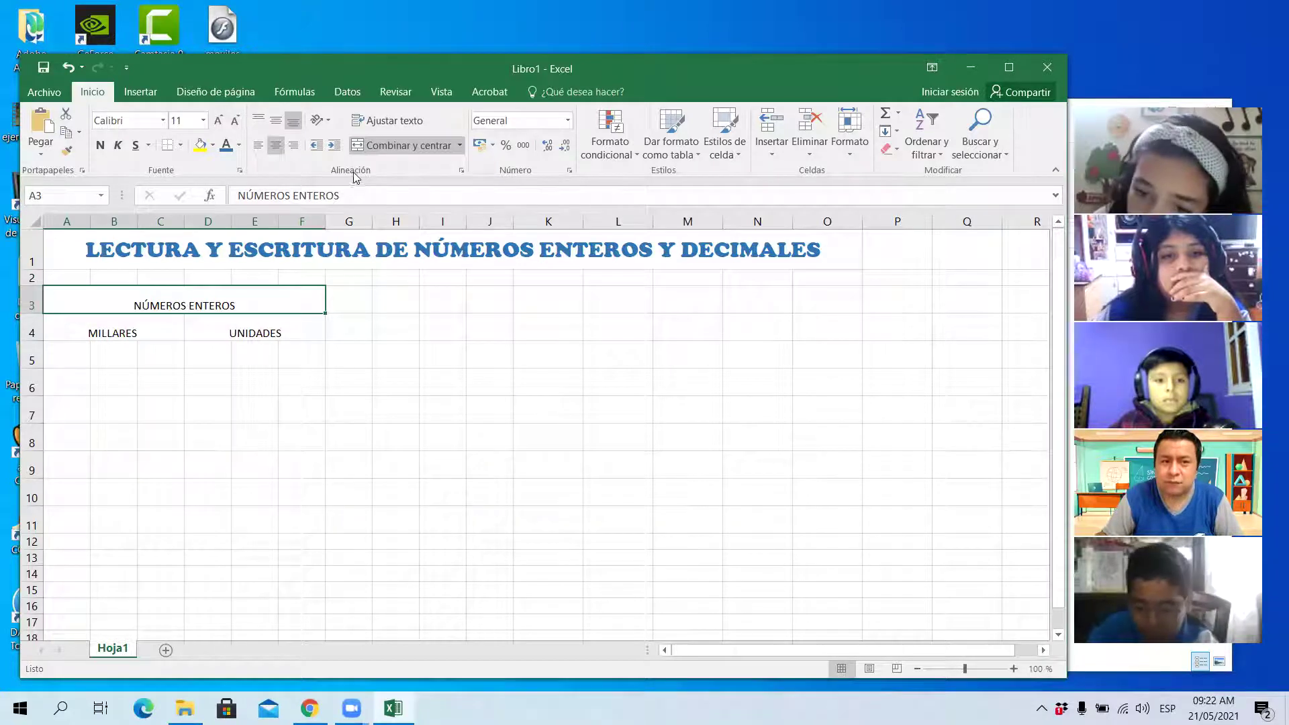
left_click(281, 126)
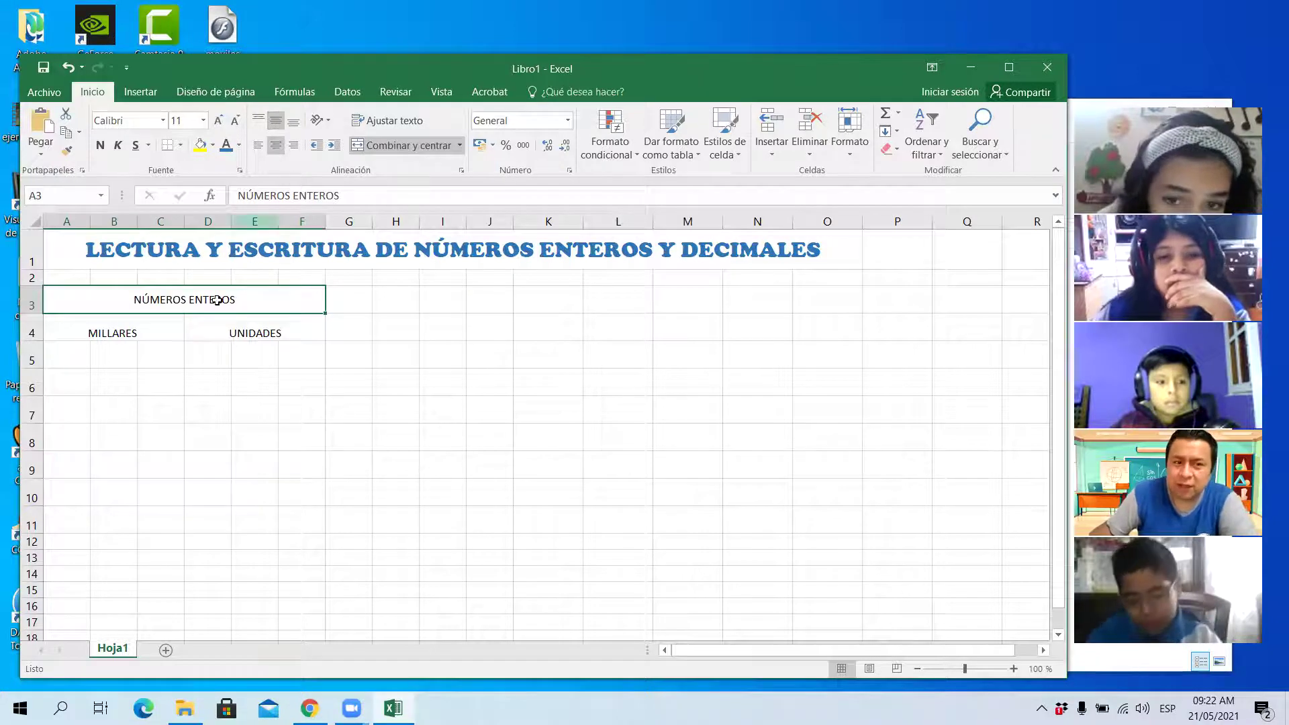
left_click(112, 332)
left_click(275, 121)
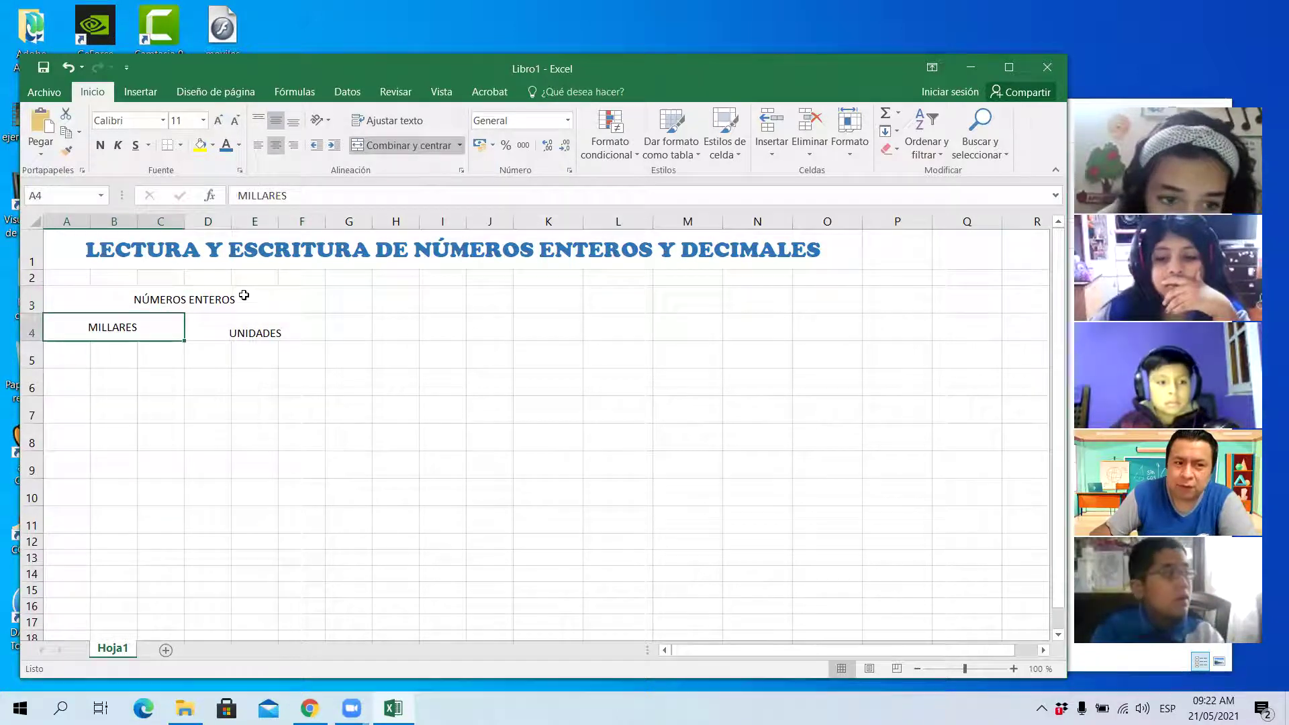
left_click(251, 322)
left_click(280, 121)
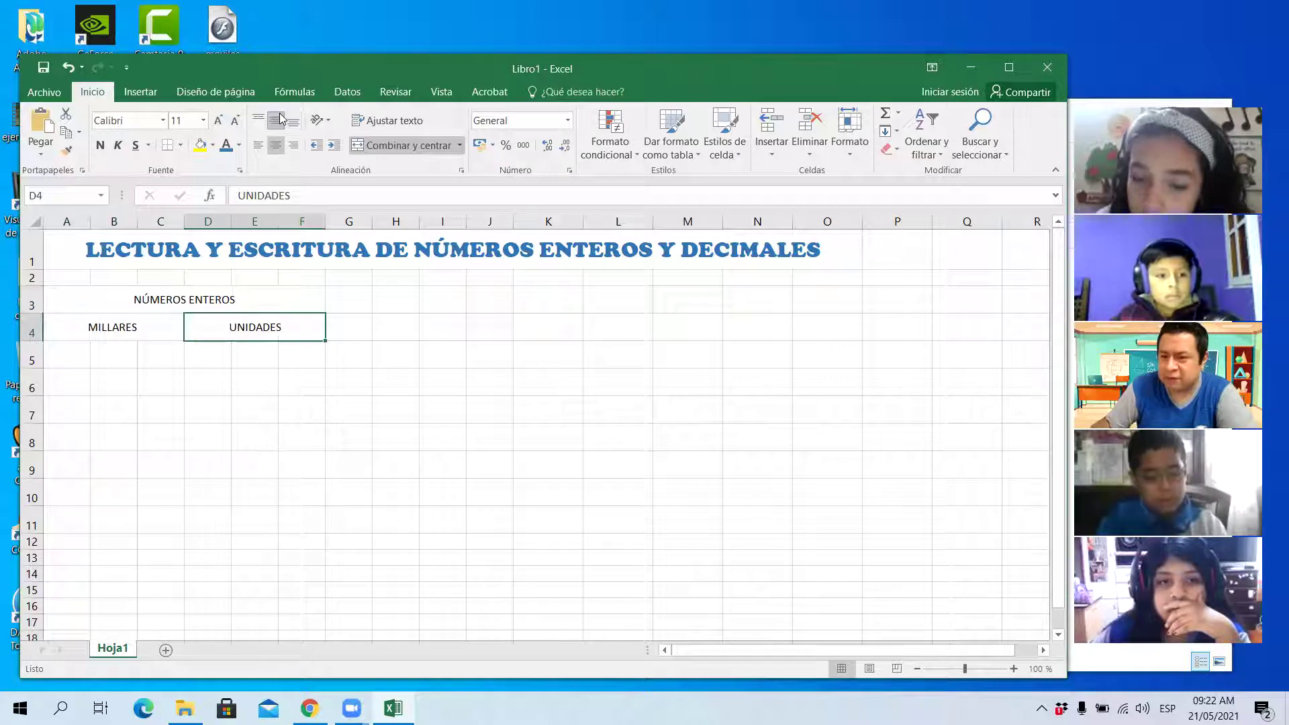
left_click(440, 445)
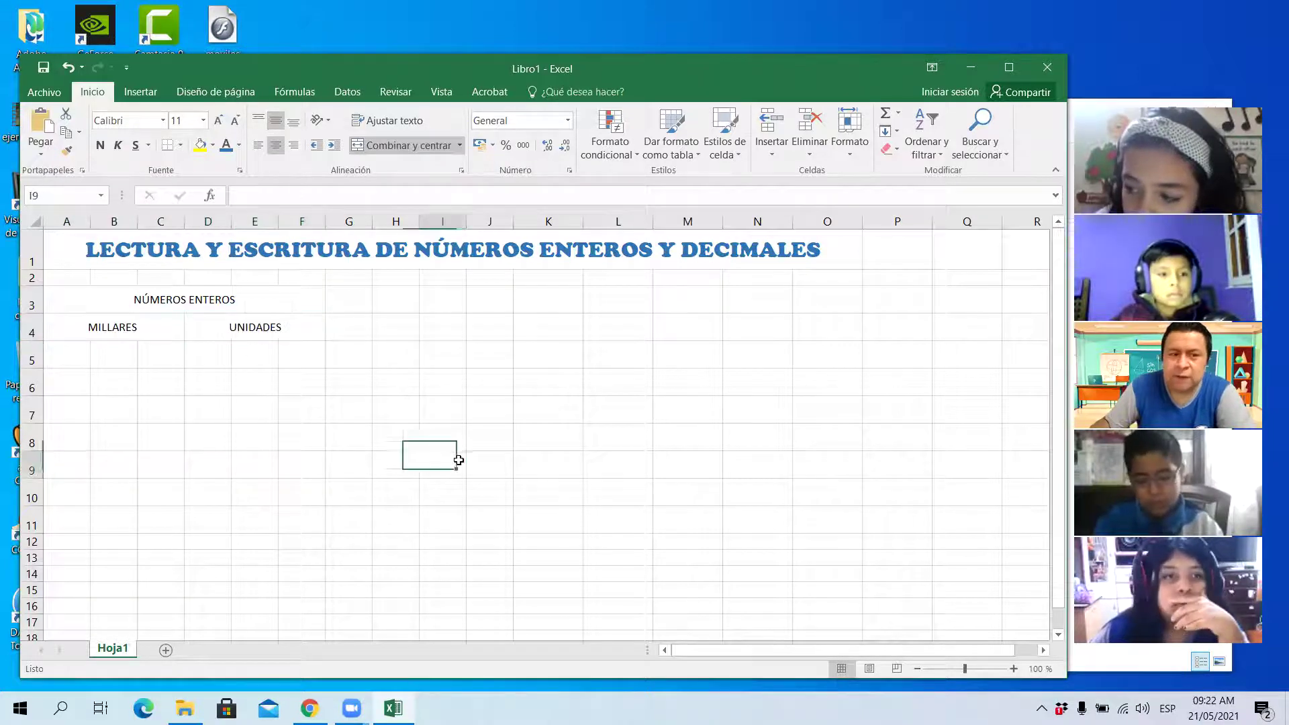
left_click(477, 388)
left_click(475, 347)
left_click(289, 326)
left_click(151, 300)
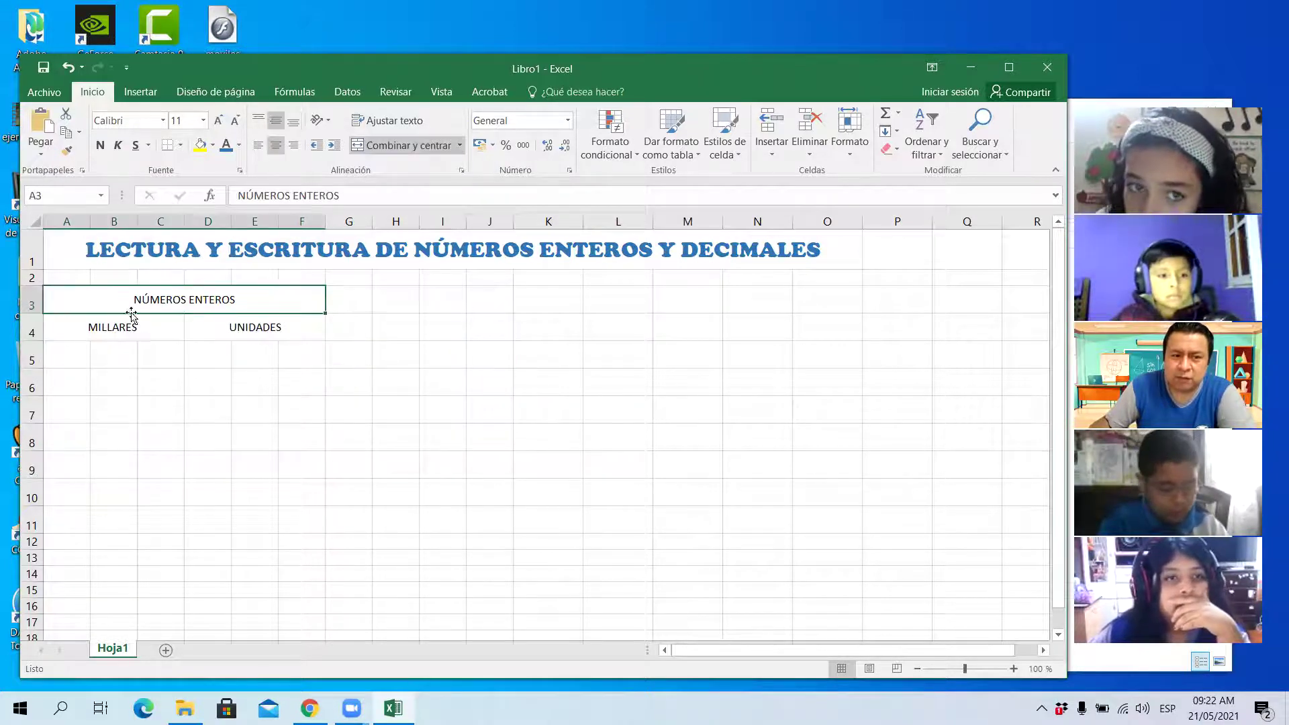
left_click(167, 325)
left_click(267, 326)
left_click(269, 304)
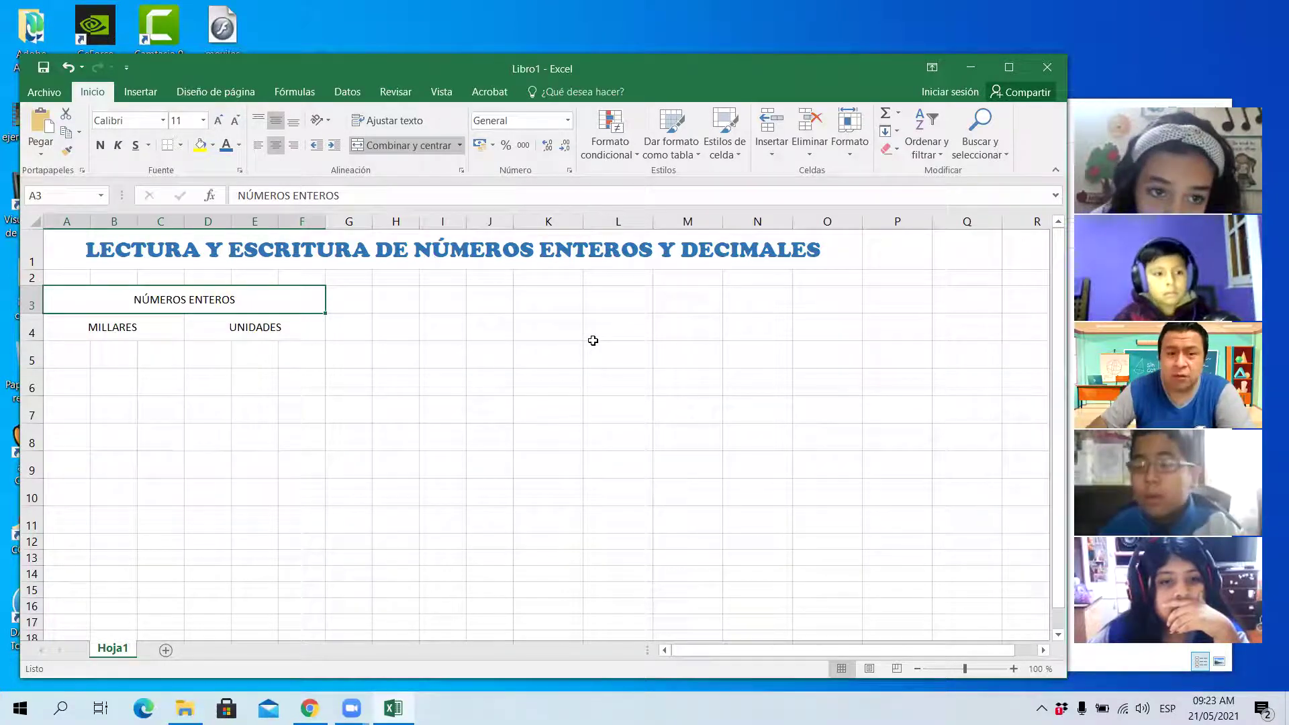
Save the workbook in the Documents folder under the name LECTURA DE NUMERO
left_click(44, 92)
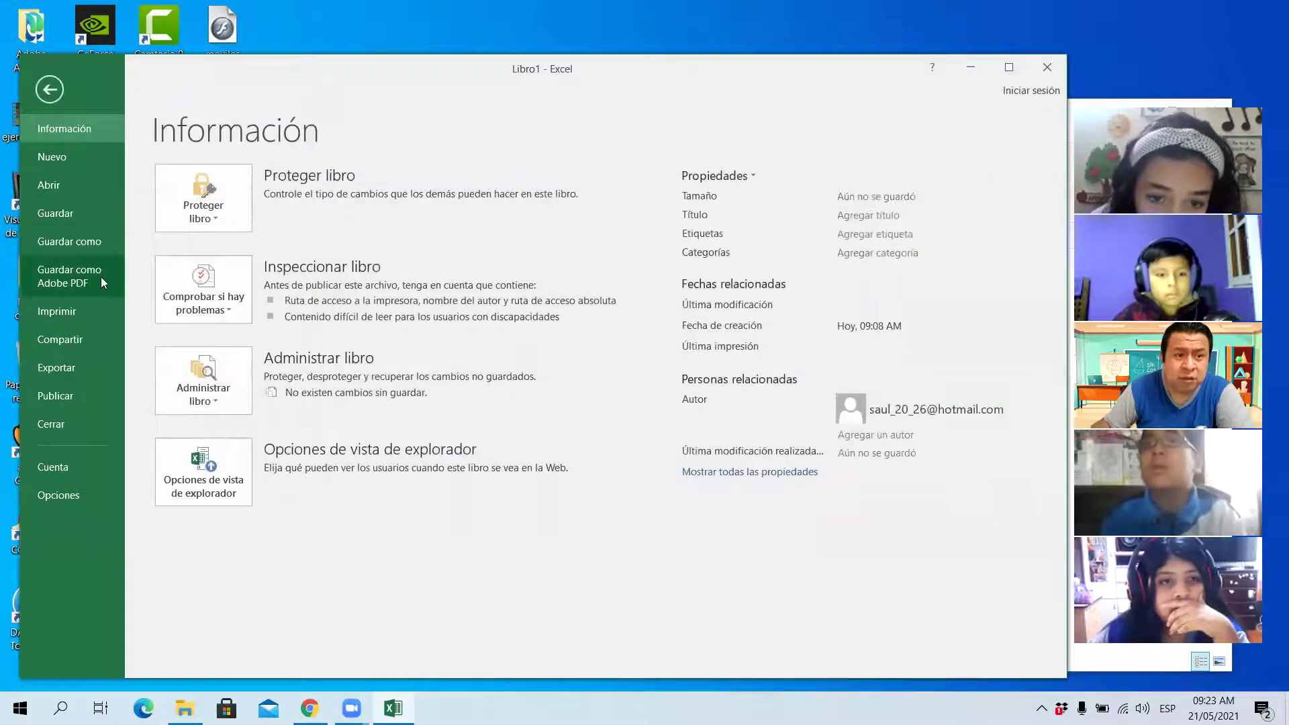
left_click(118, 247)
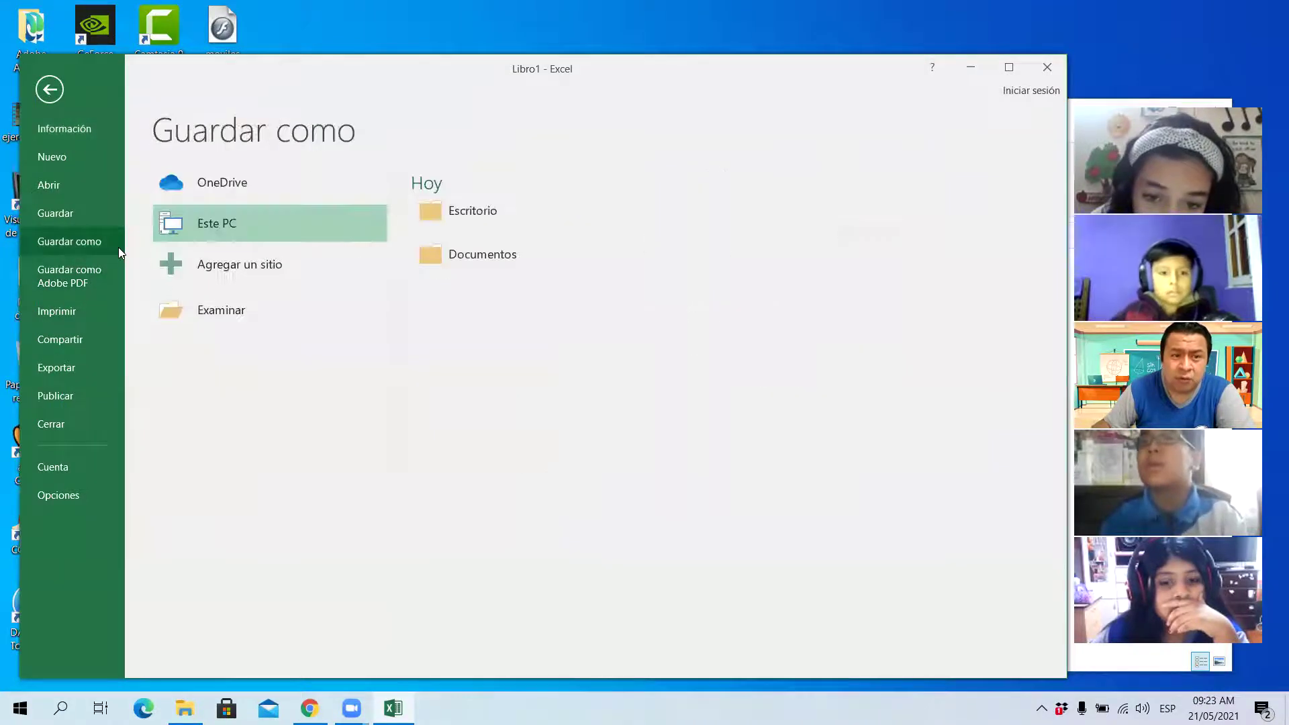
left_click(242, 312)
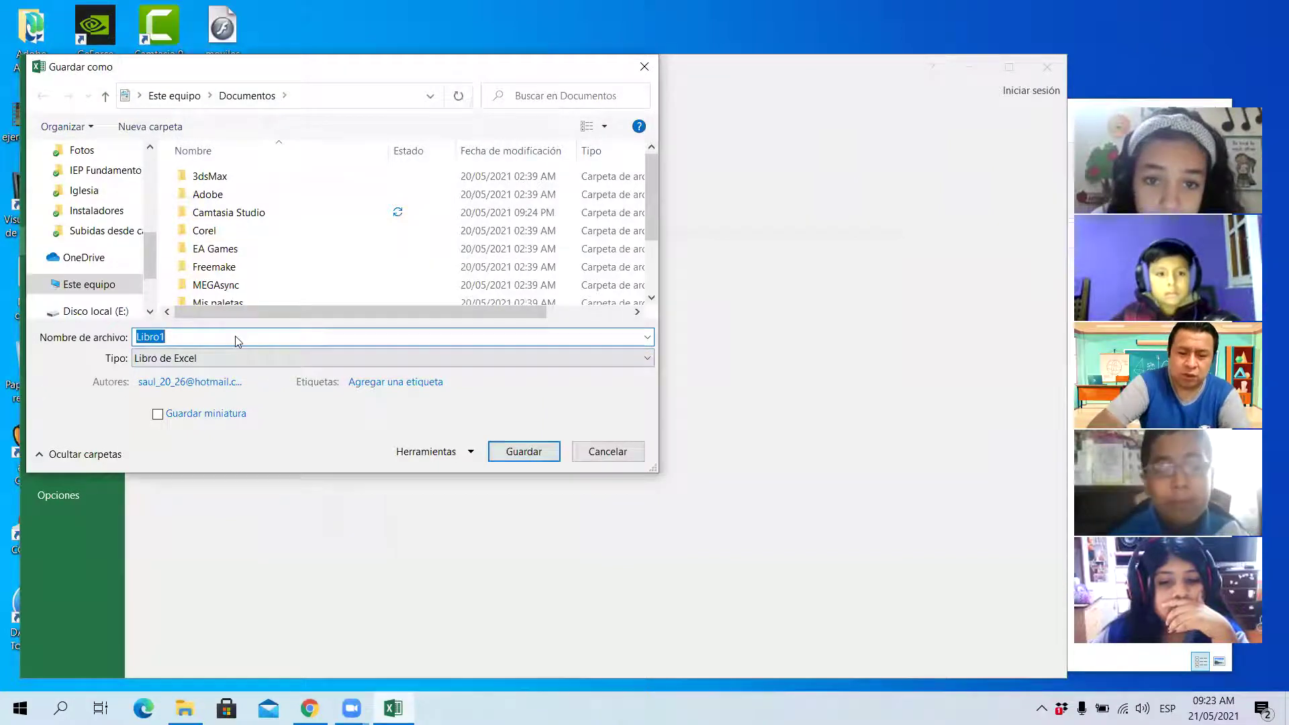
type("LECTURA DE ")
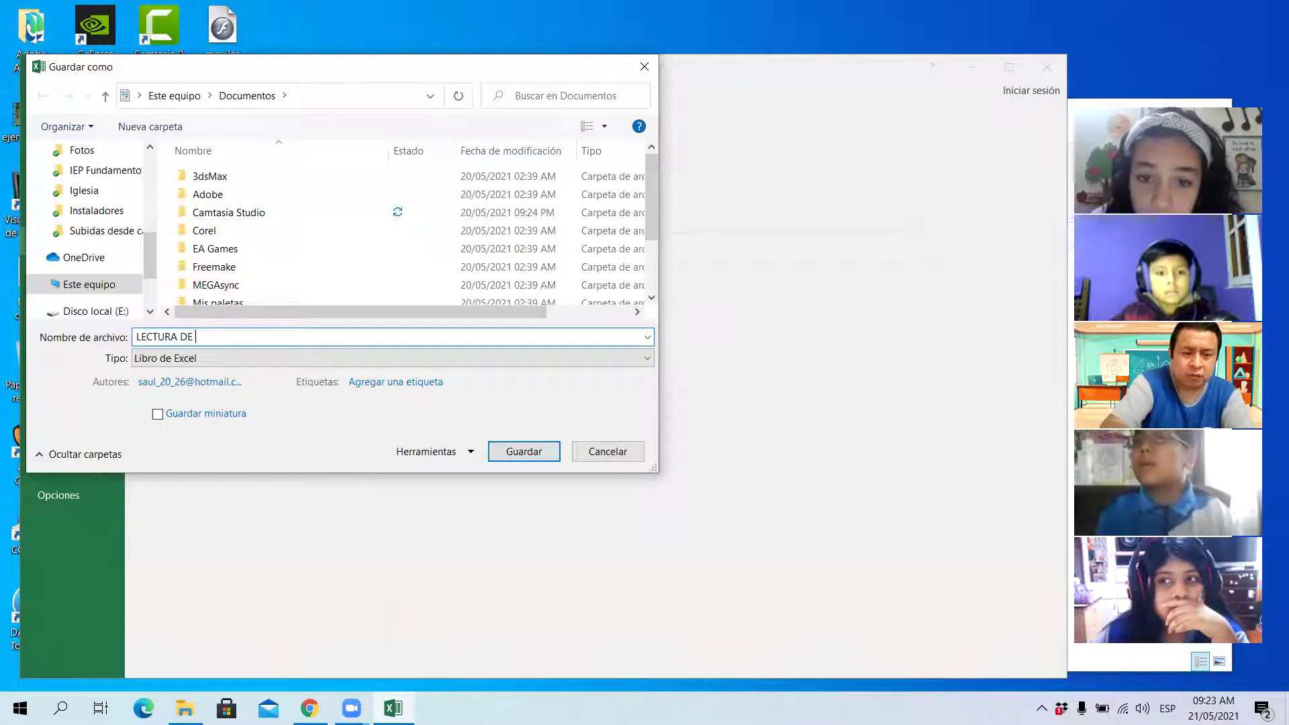
type("NUMEROS")
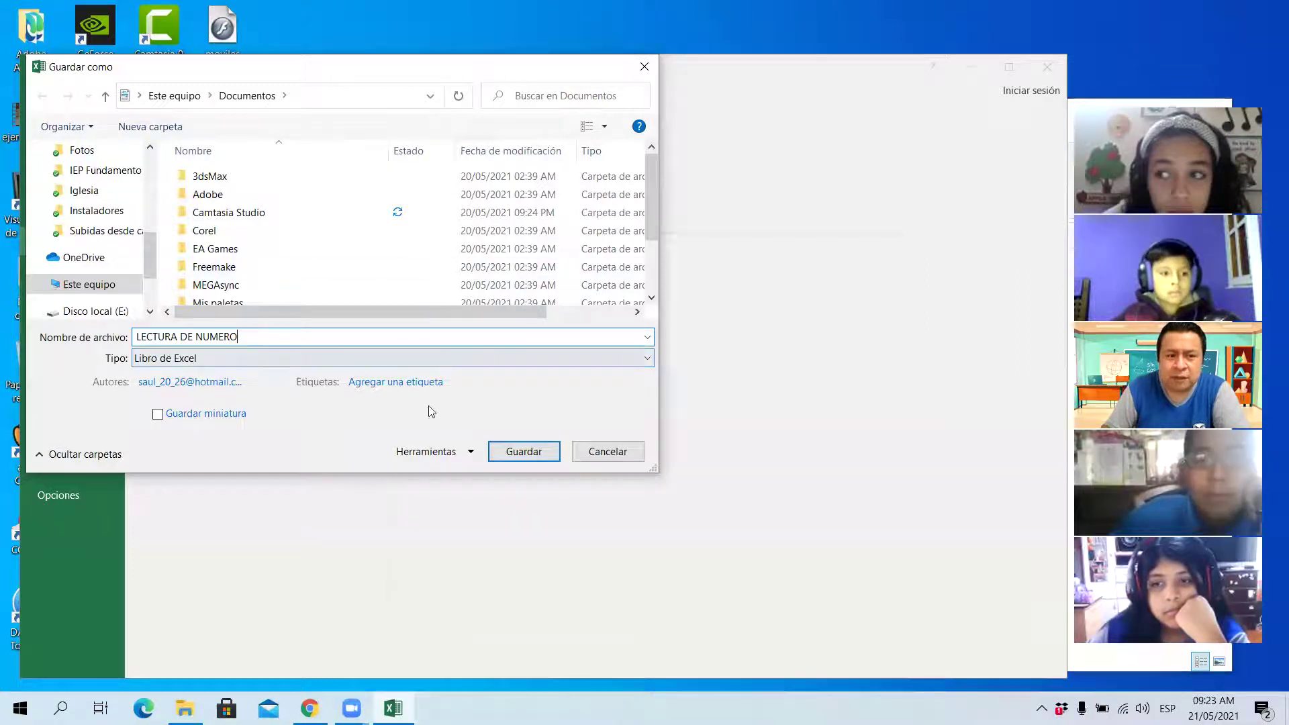
left_click(523, 451)
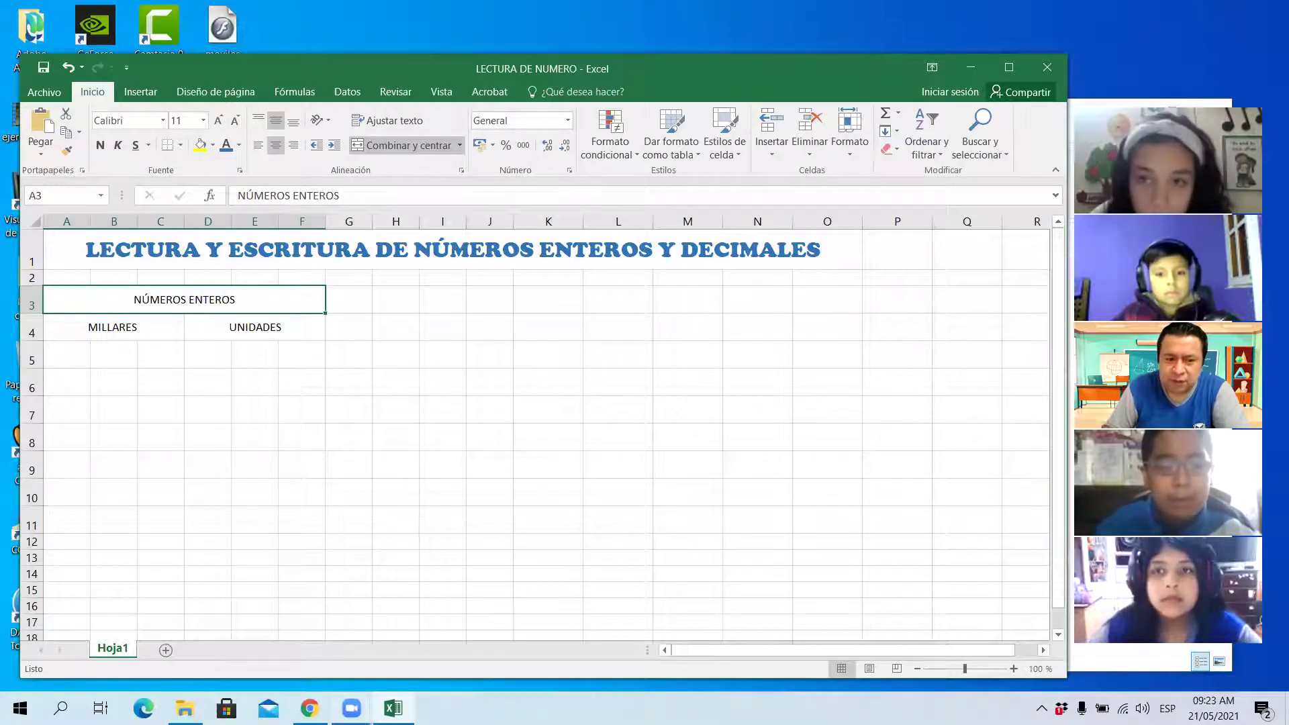
Check the finished table in the YouTube example in Chrome and return to the Excel sheet
key("alt+Tab")
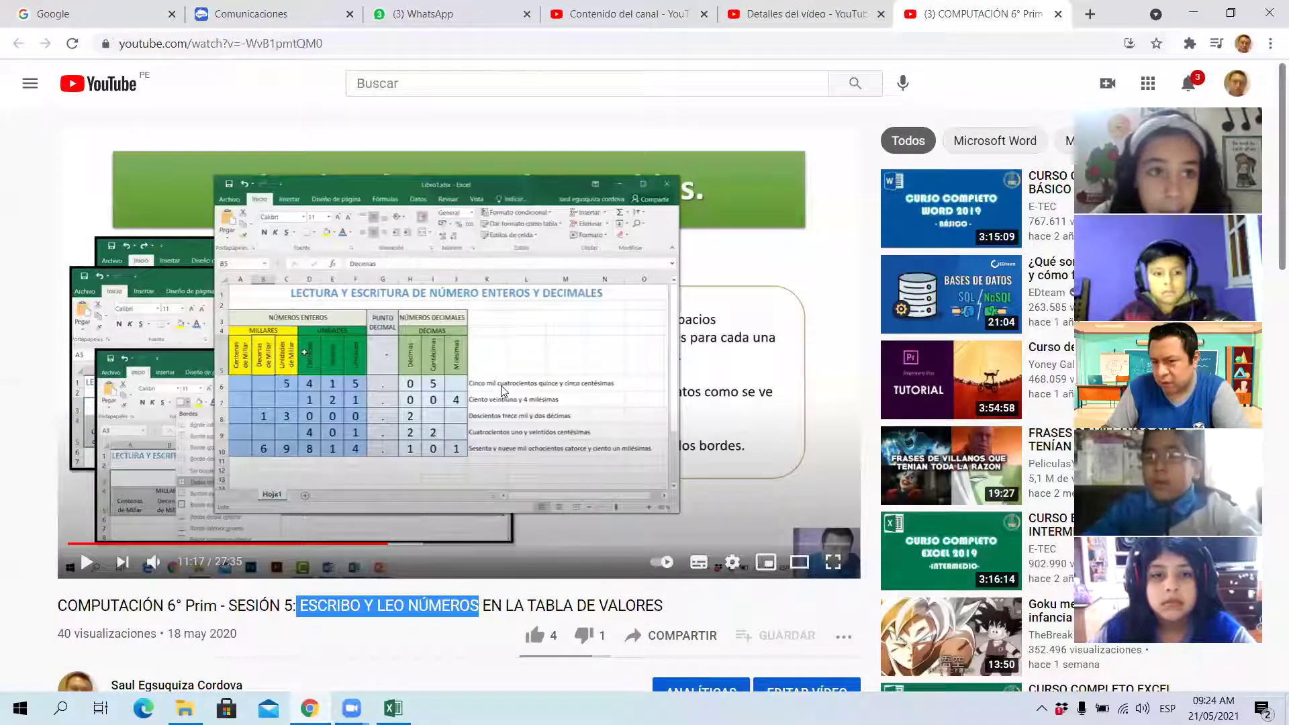
left_click(1192, 14)
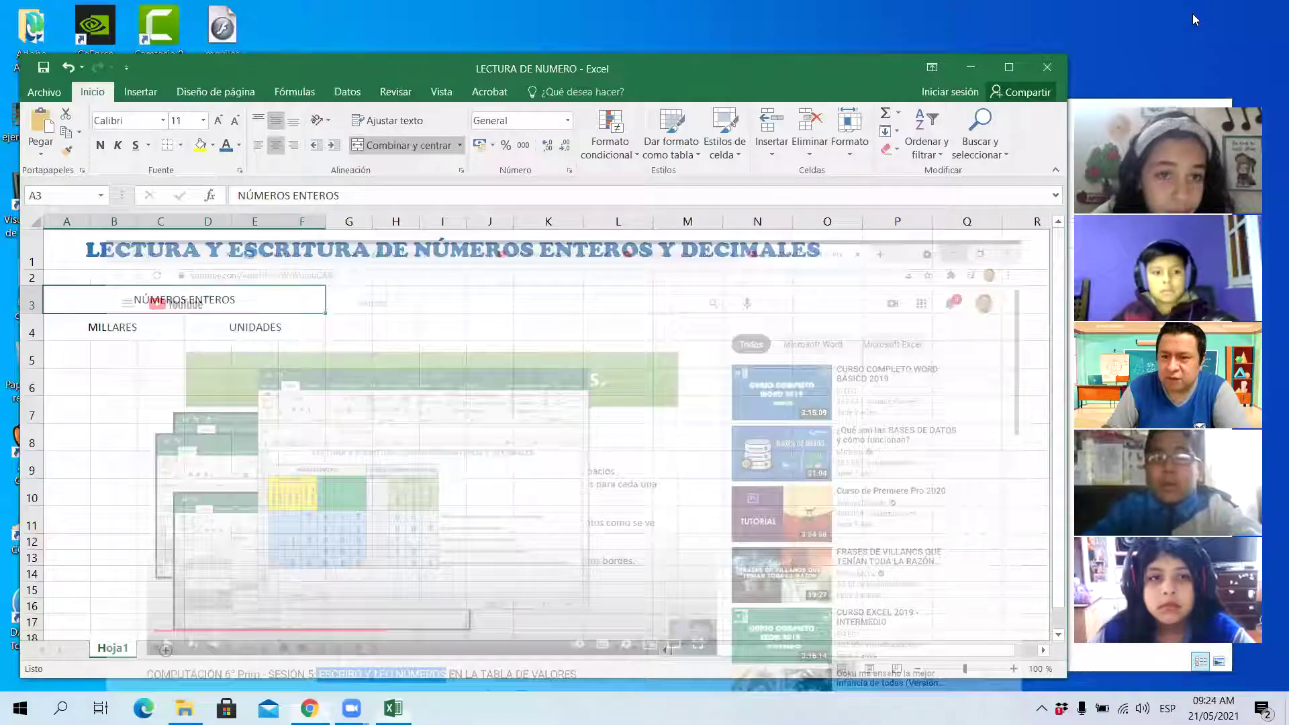
left_click(536, 466)
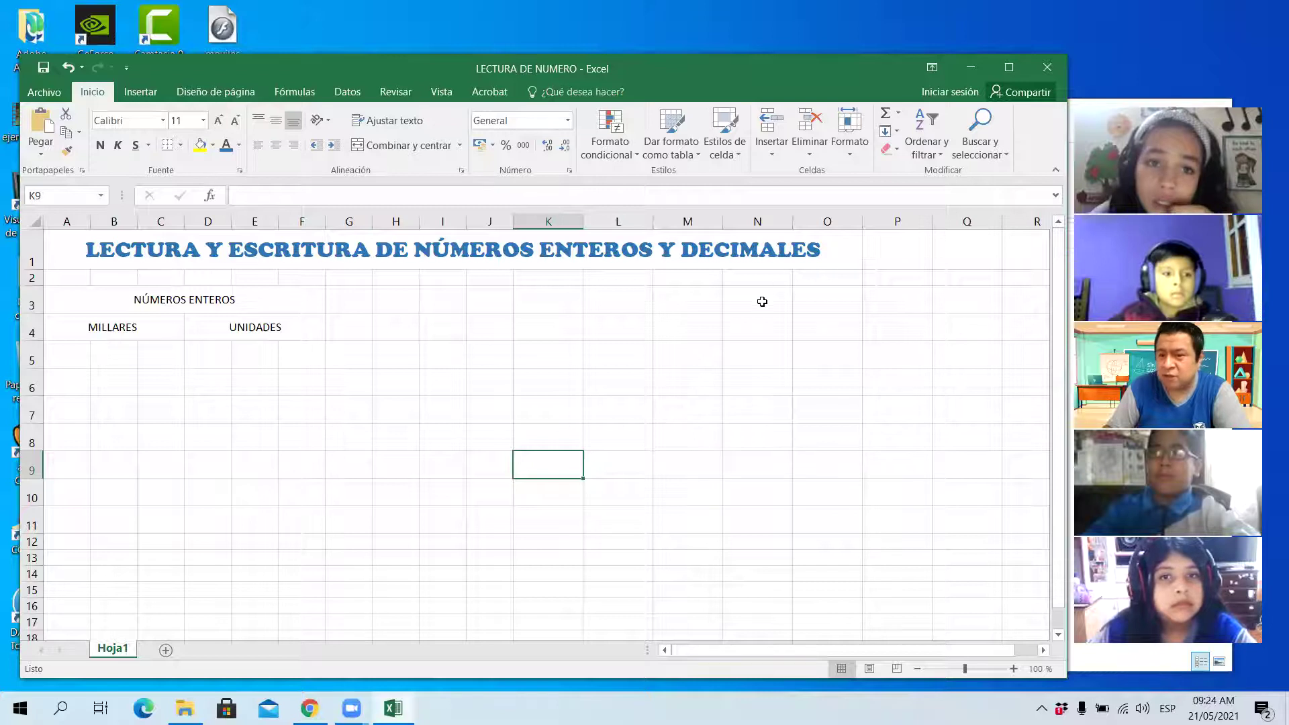
left_click(313, 349)
left_click(308, 308)
left_click(300, 335)
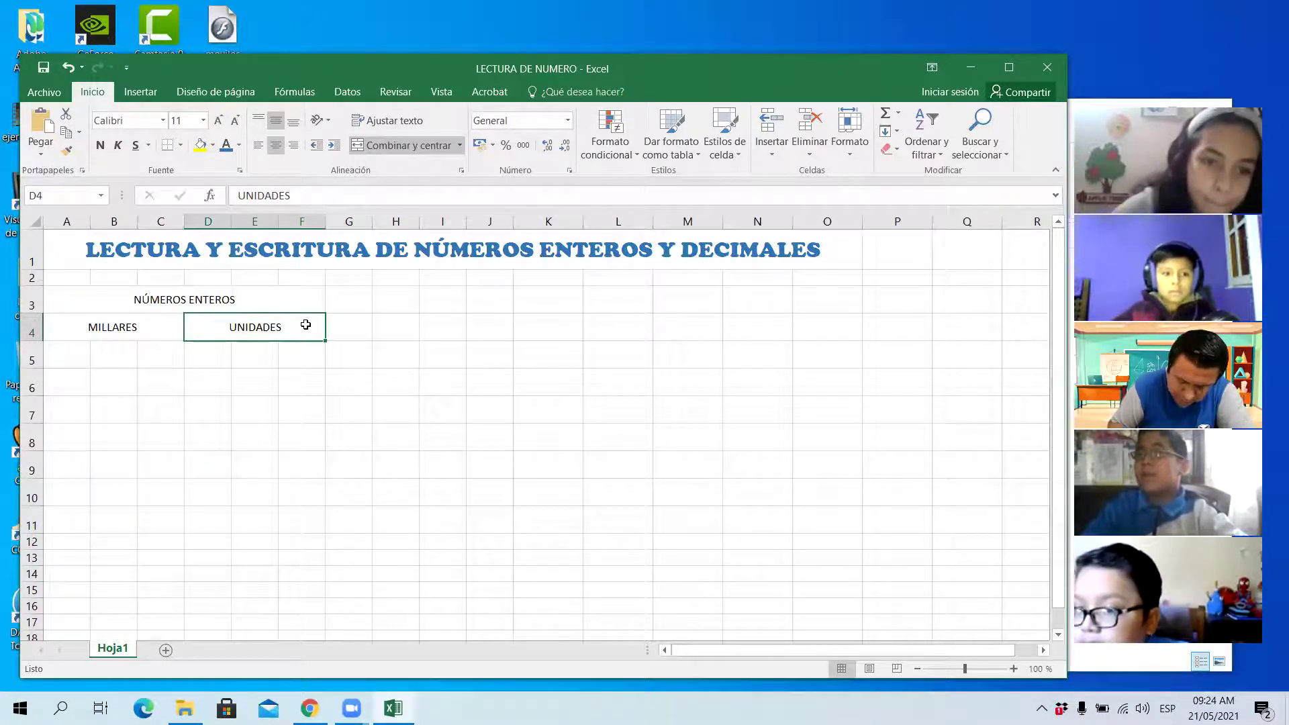
left_click(390, 120)
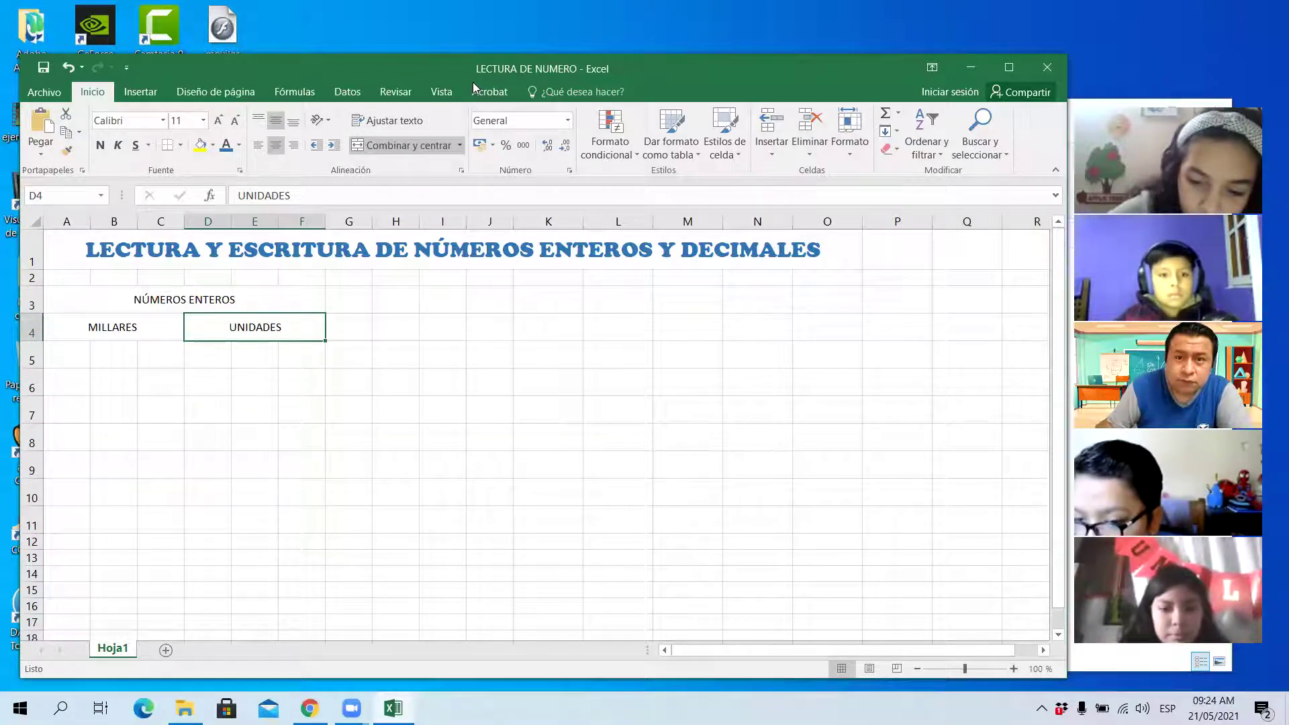
key("alt+s")
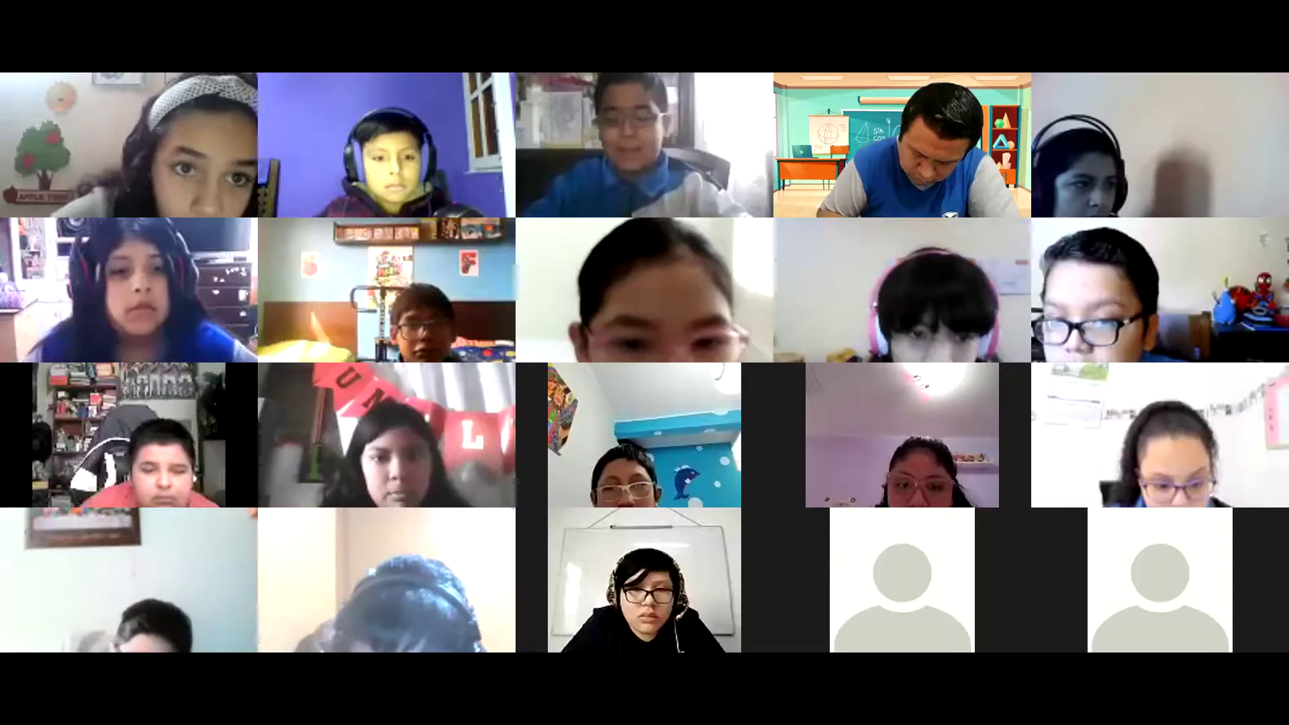
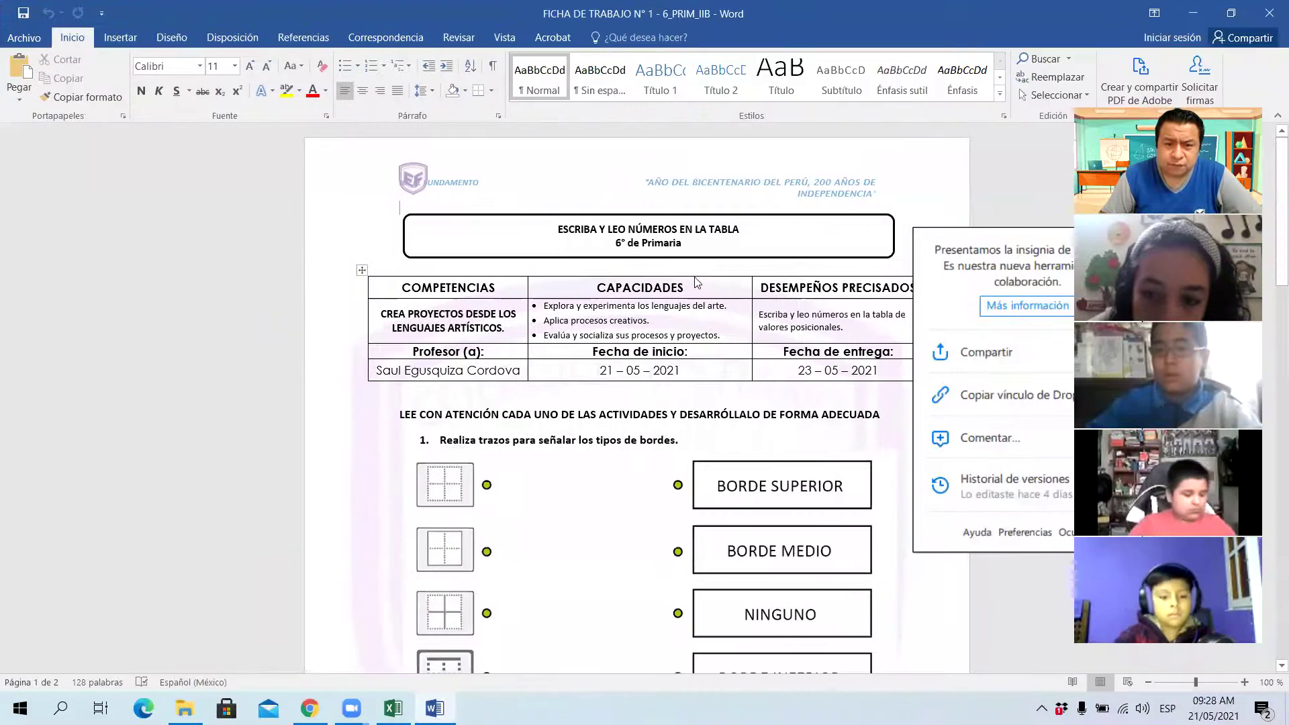
In the Word worksheet, try a straight connecting line from the first border icon to CONTORNO in exercise 1 and delete it
scroll(694, 271, "down", 2)
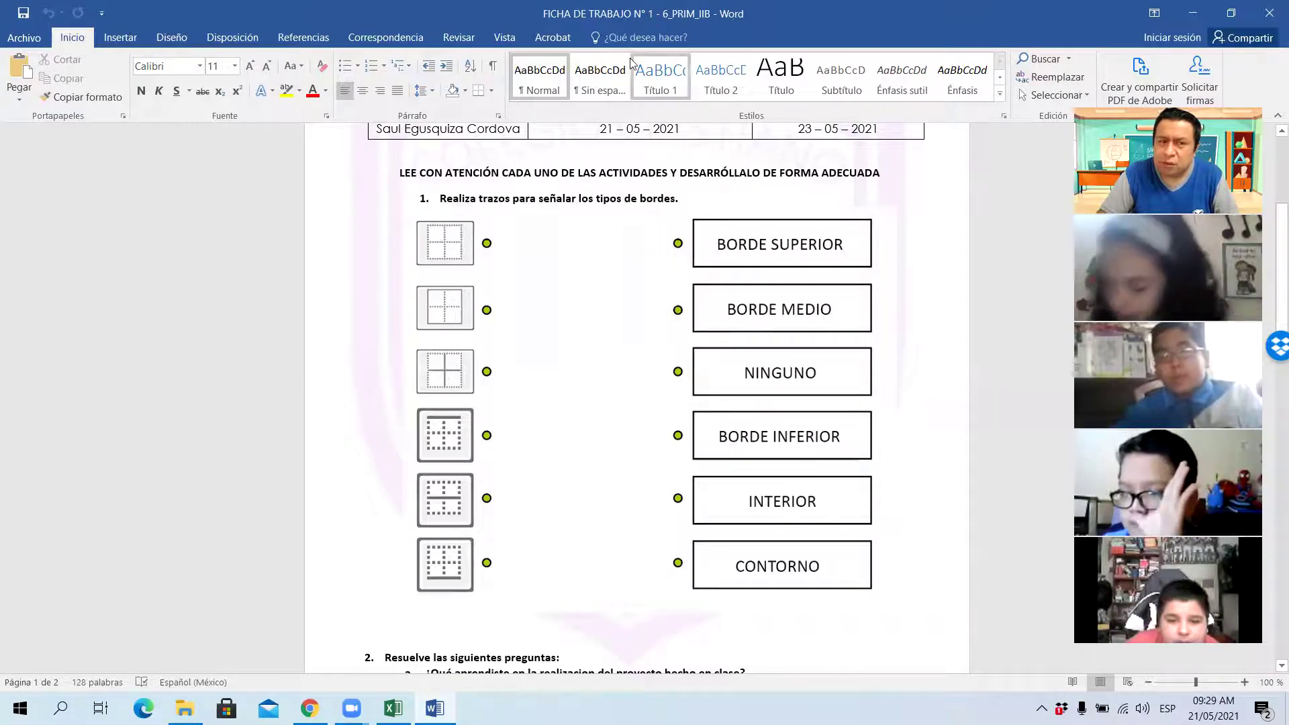
left_click(120, 37)
left_click(255, 77)
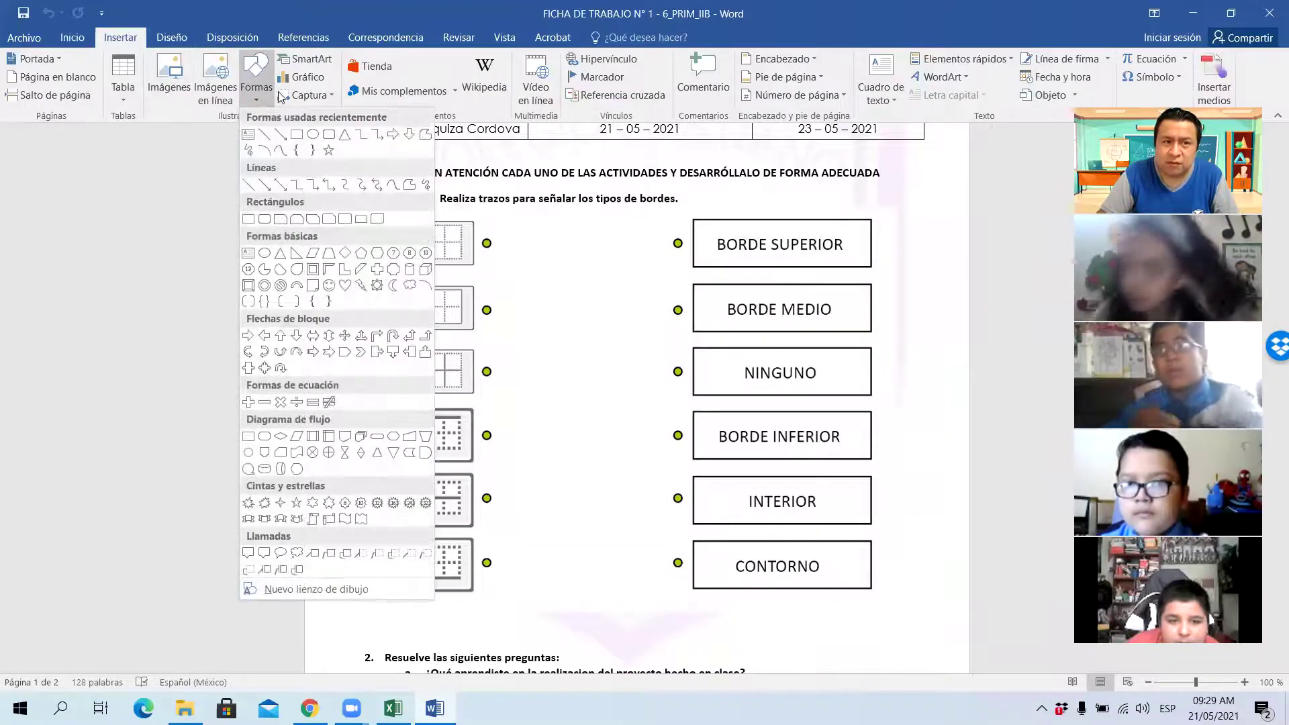
left_click(265, 136)
mouse_move(489, 243)
left_mouse_down()
mouse_move(695, 545)
mouse_move(673, 566)
left_mouse_up()
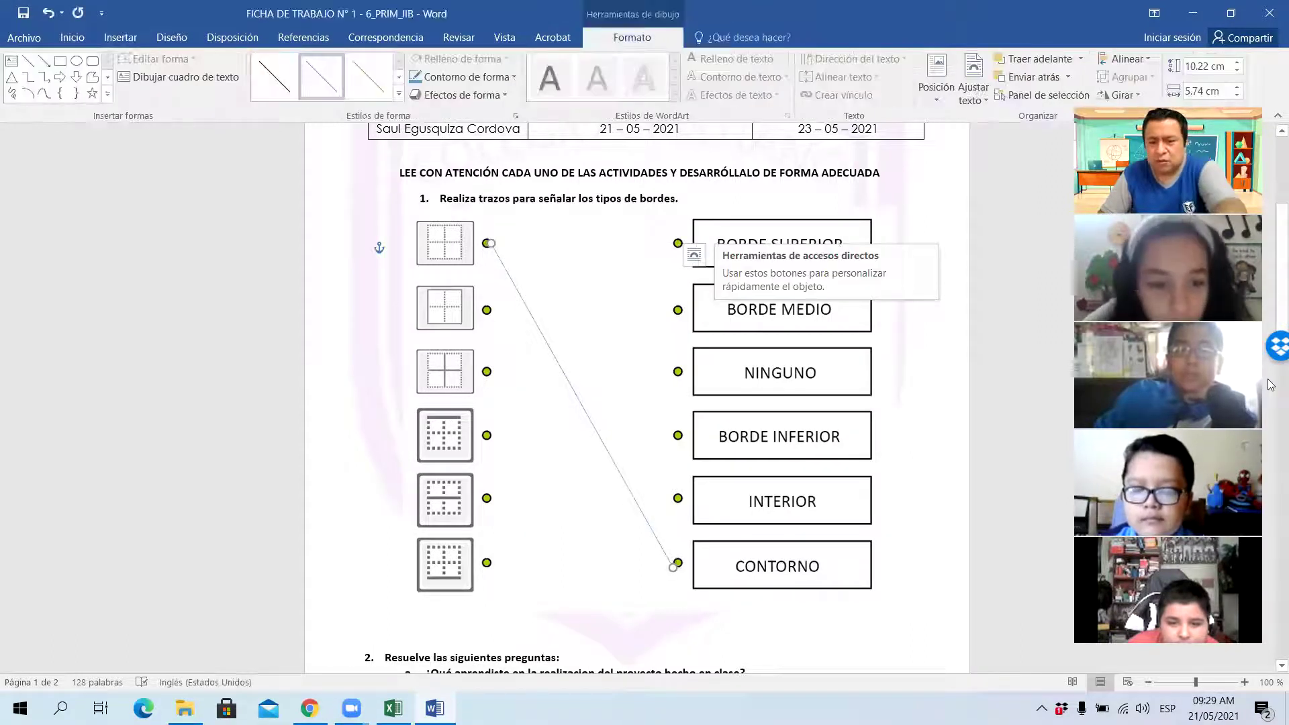
key("Delete")
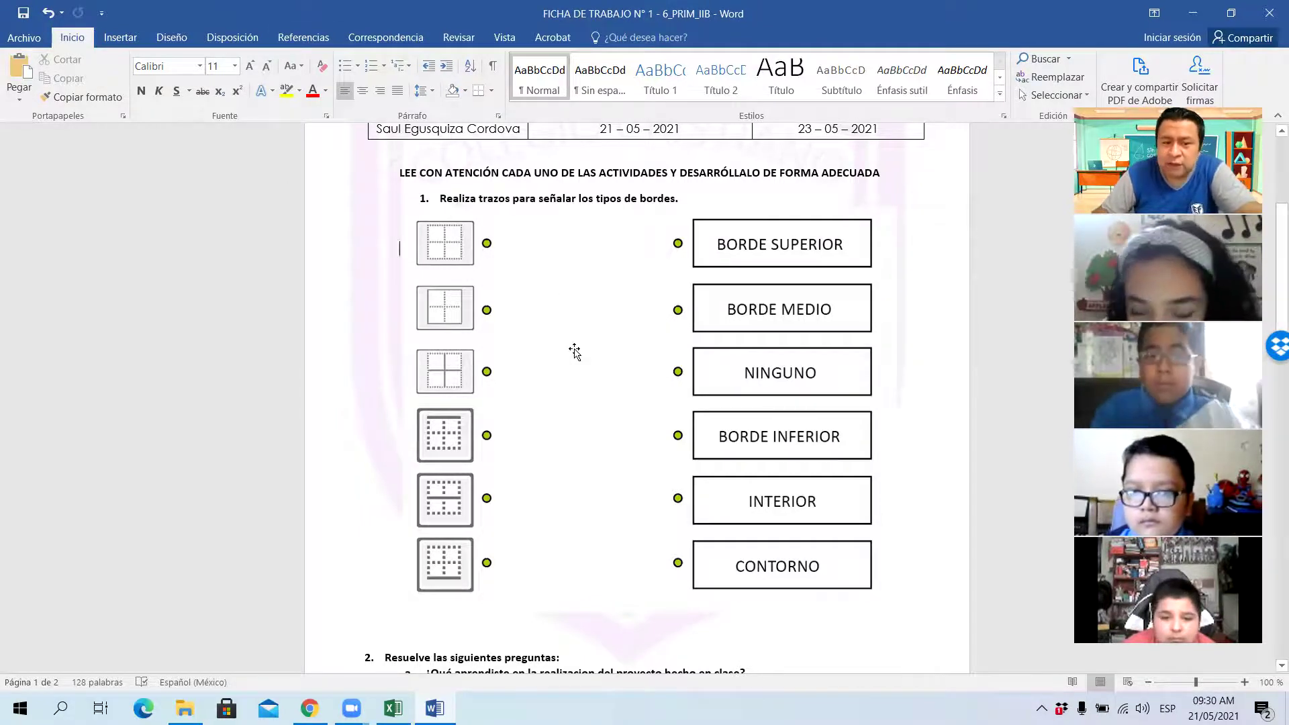
Examine the questions in exercises 2 and 3 of the worksheet
scroll(575, 349, "down", 5)
scroll(574, 338, "down", 12)
scroll(575, 324, "up", 10)
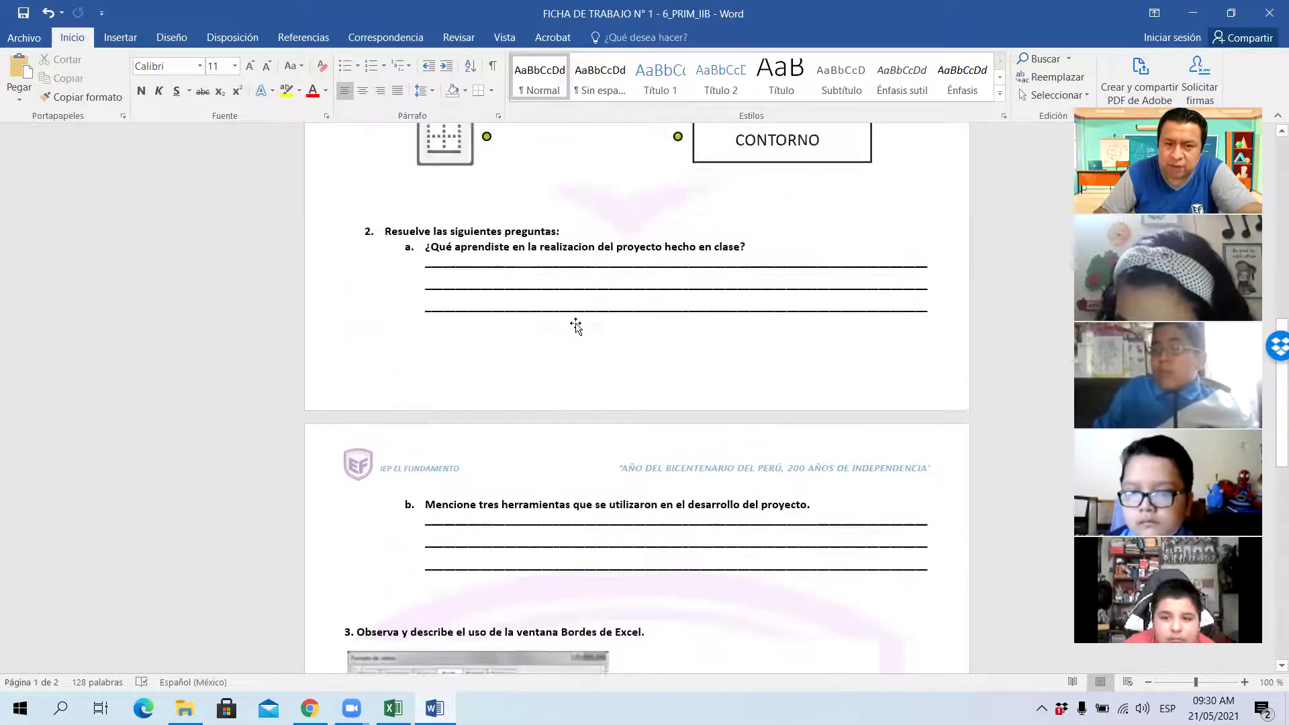
scroll(519, 403, "down", 1)
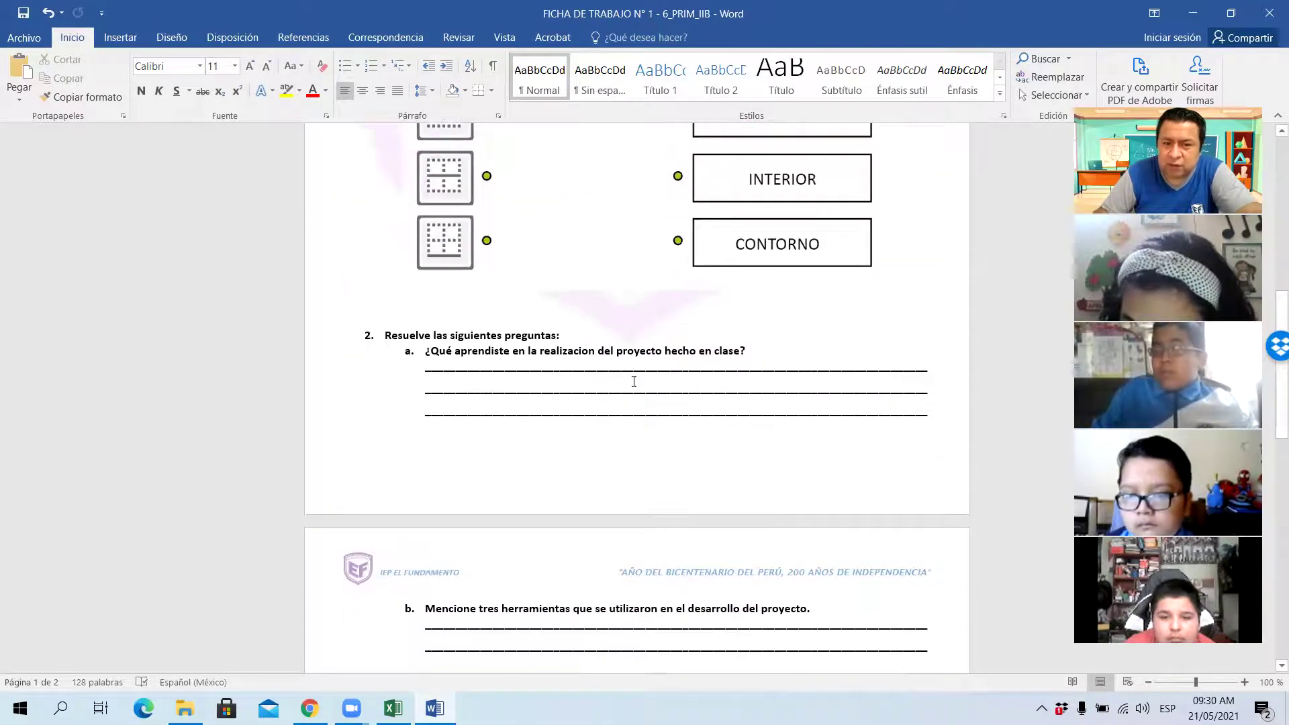
scroll(738, 463, "down", 2)
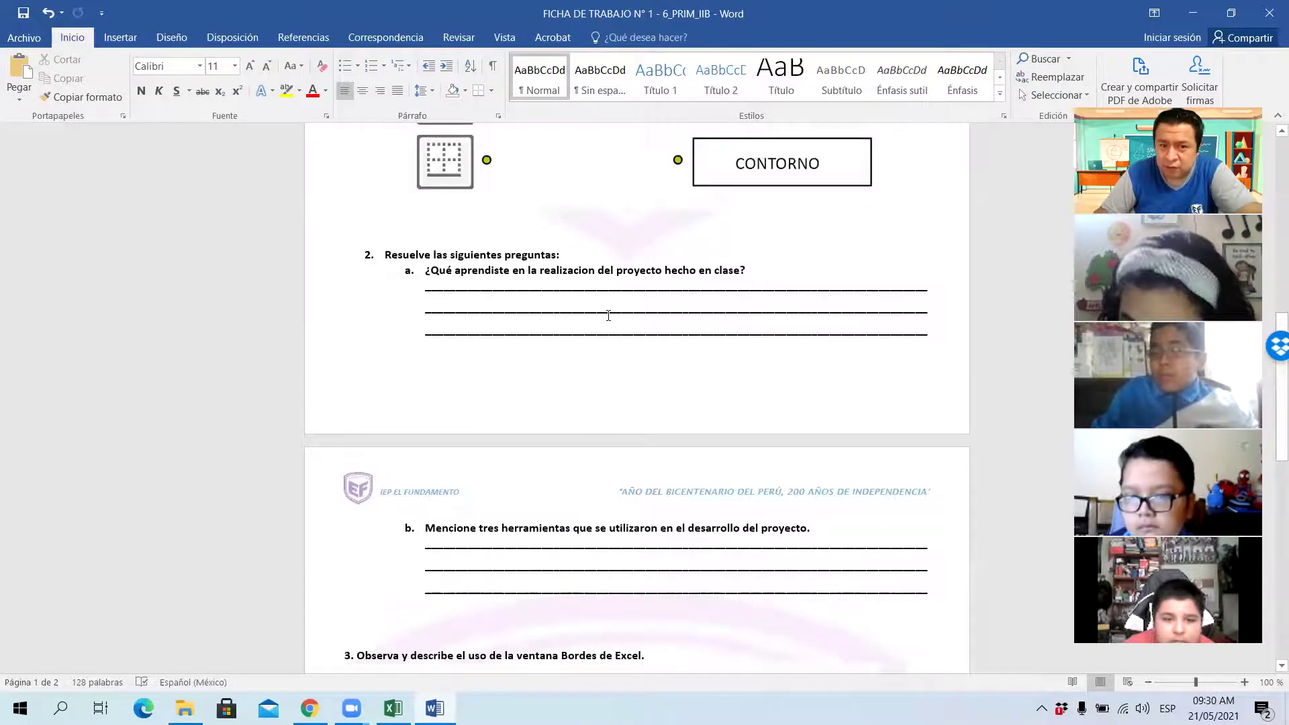
Examine question 2b and the picture of the Bordes window in exercise 3 of the worksheet
scroll(846, 423, "down", 7)
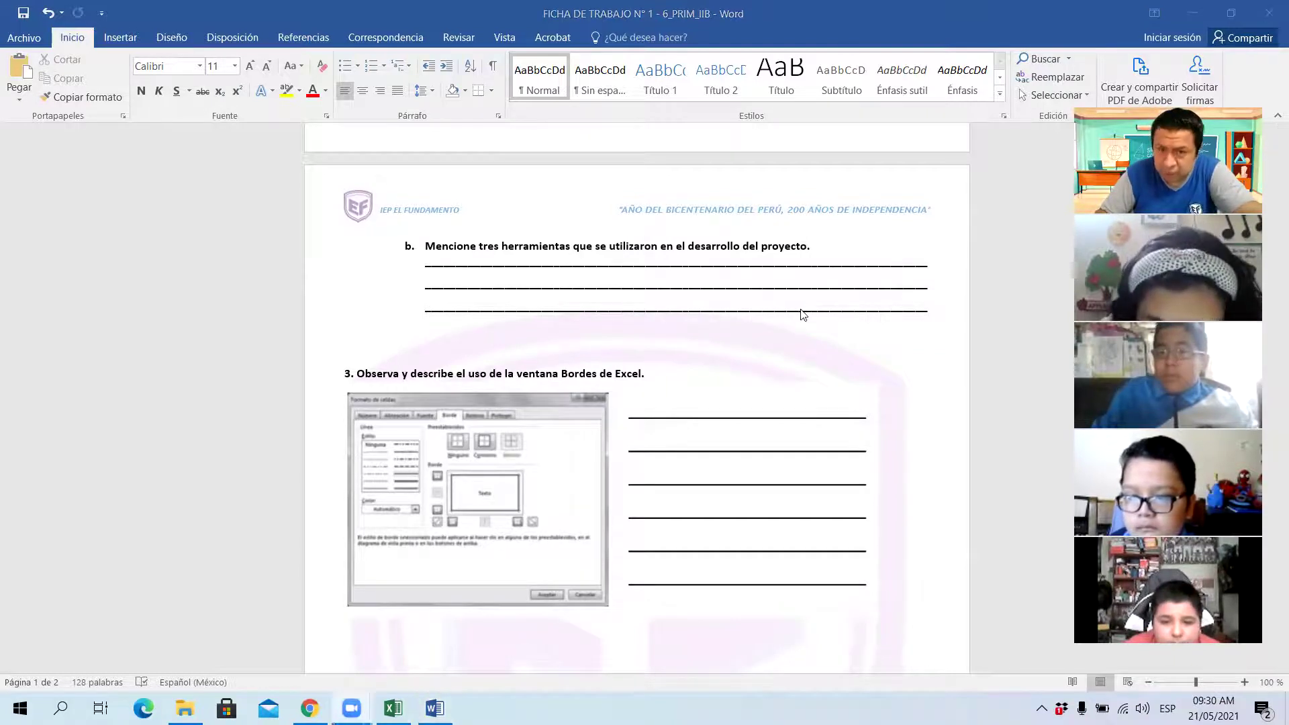
scroll(534, 389, "down", 3)
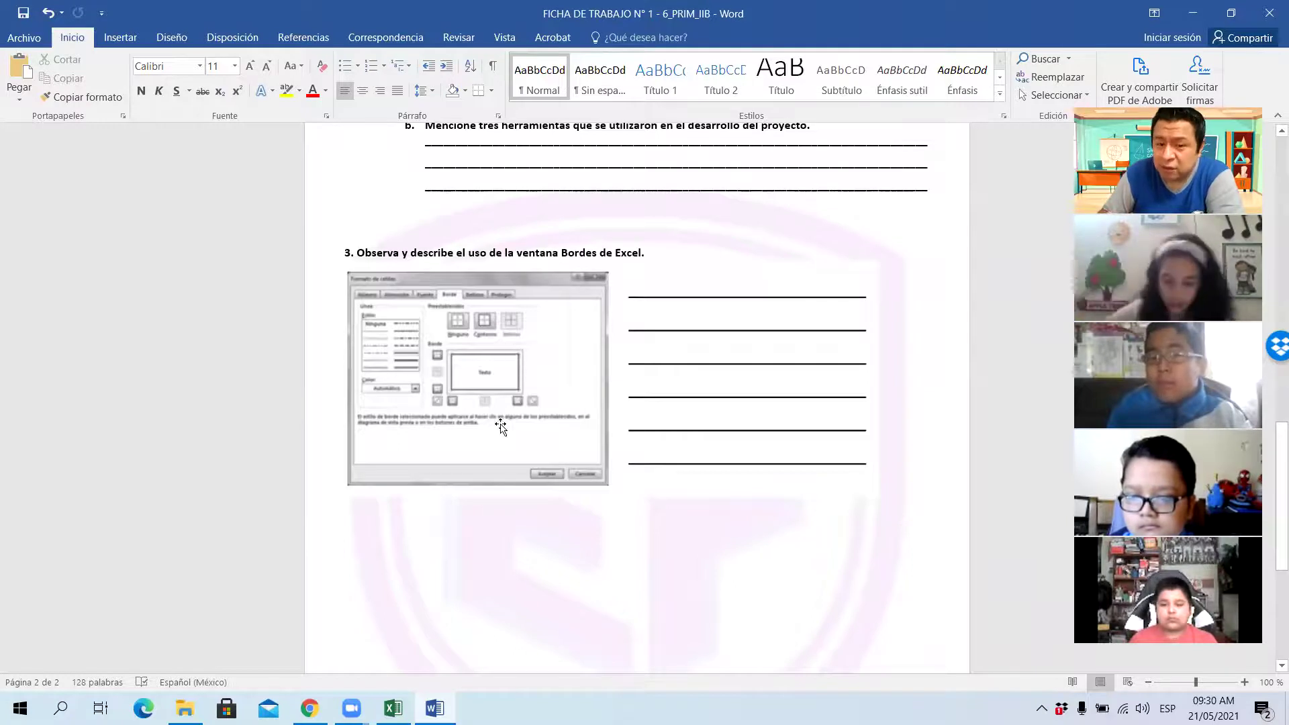
Switch to Excel, open the border settings for the UNIDADES cell and move the dialog clear of the table
left_click(393, 708)
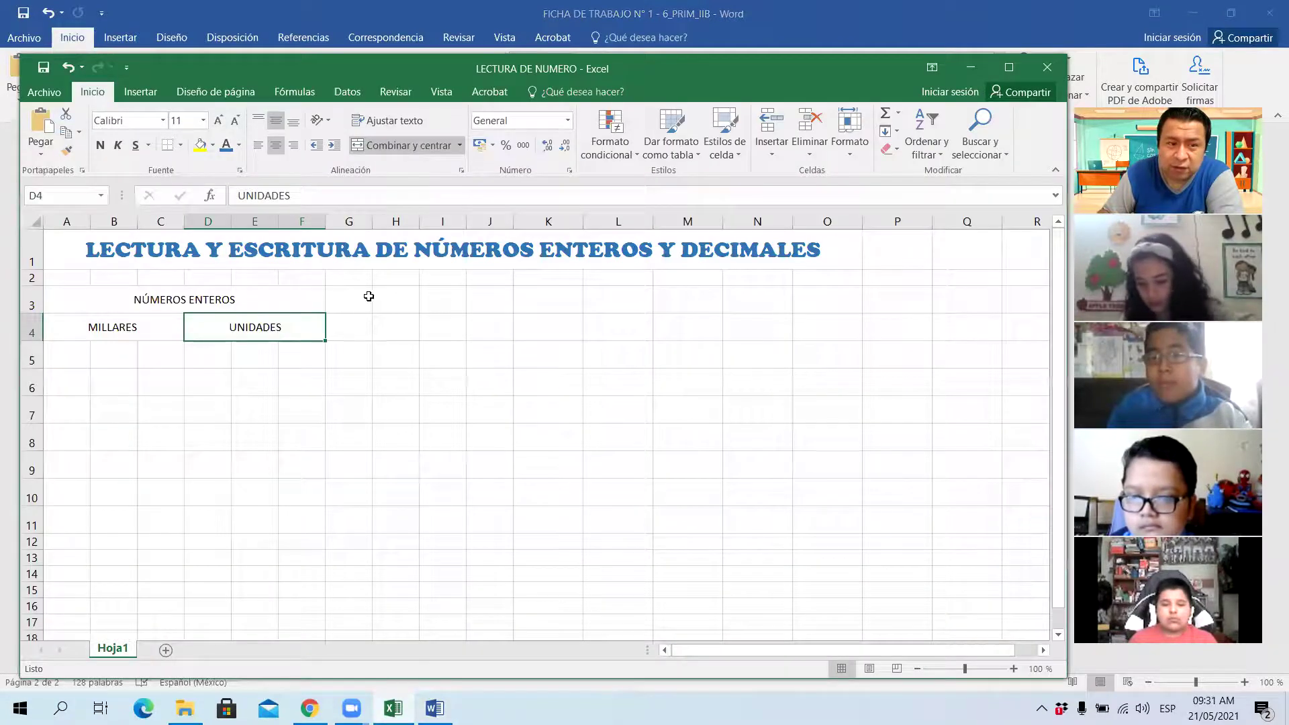
right_click(296, 327)
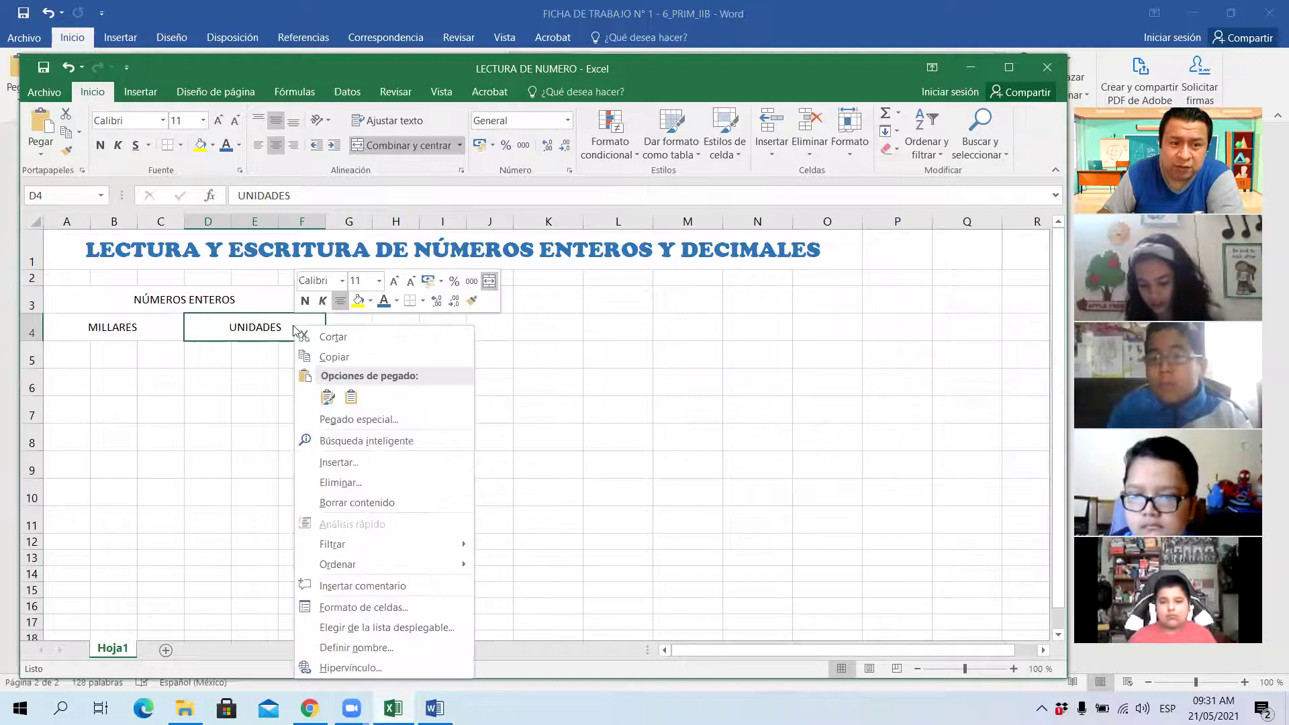
left_click(390, 608)
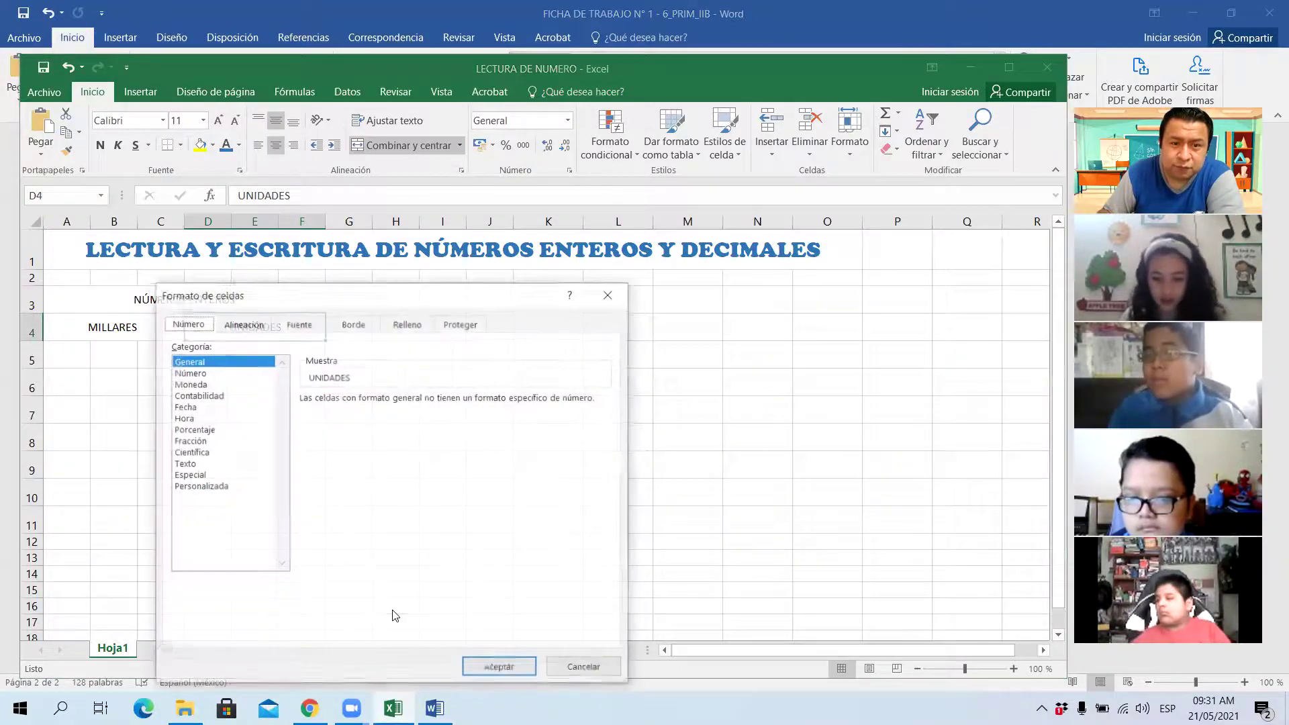
left_click(370, 323)
left_click(397, 323)
left_click(344, 324)
left_click_drag(457, 296, 721, 122)
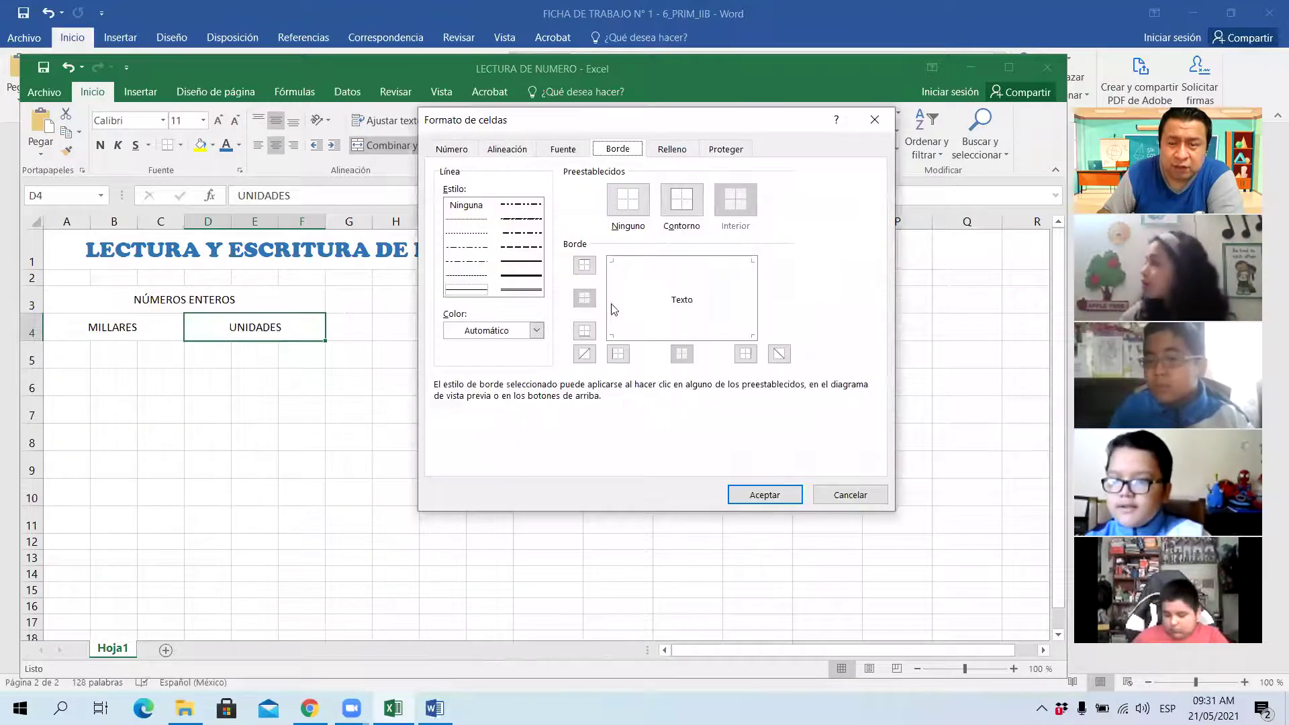
Try a light gold dashed line as the Contorno border of the UNIDADES cell
left_click(536, 330)
left_click(510, 406)
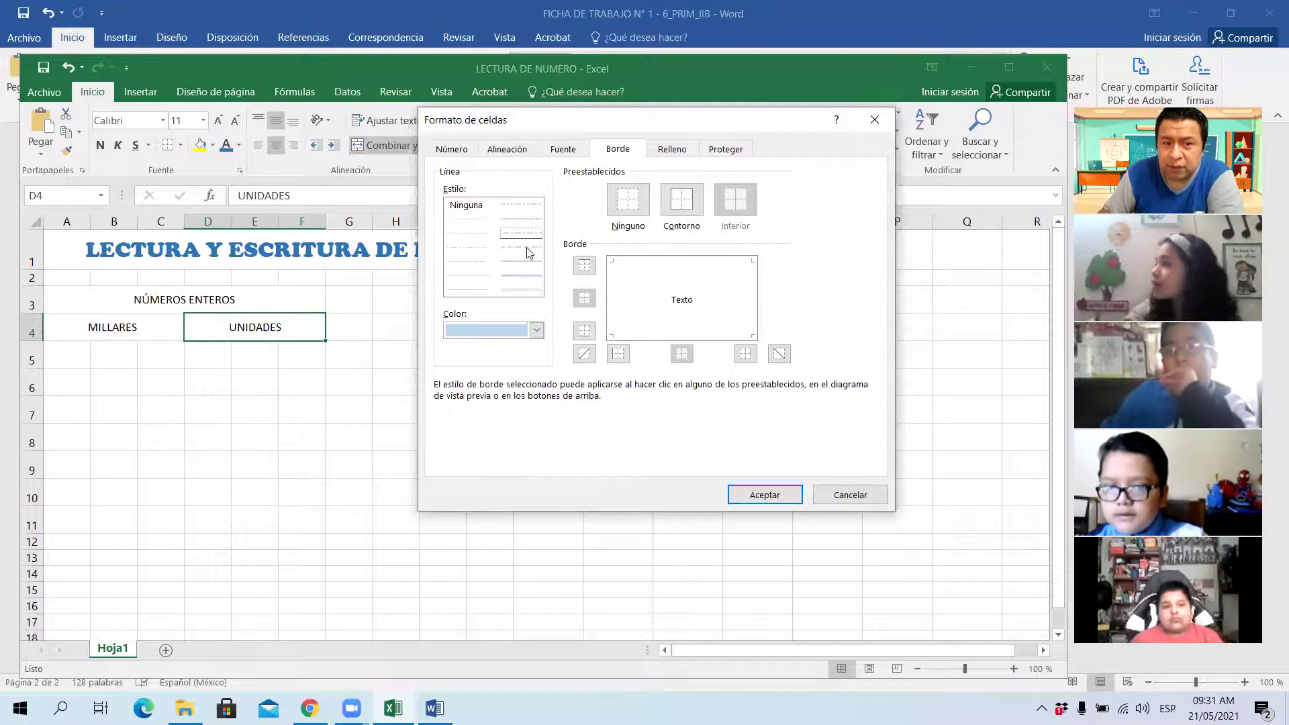
left_click(536, 330)
left_click(539, 412)
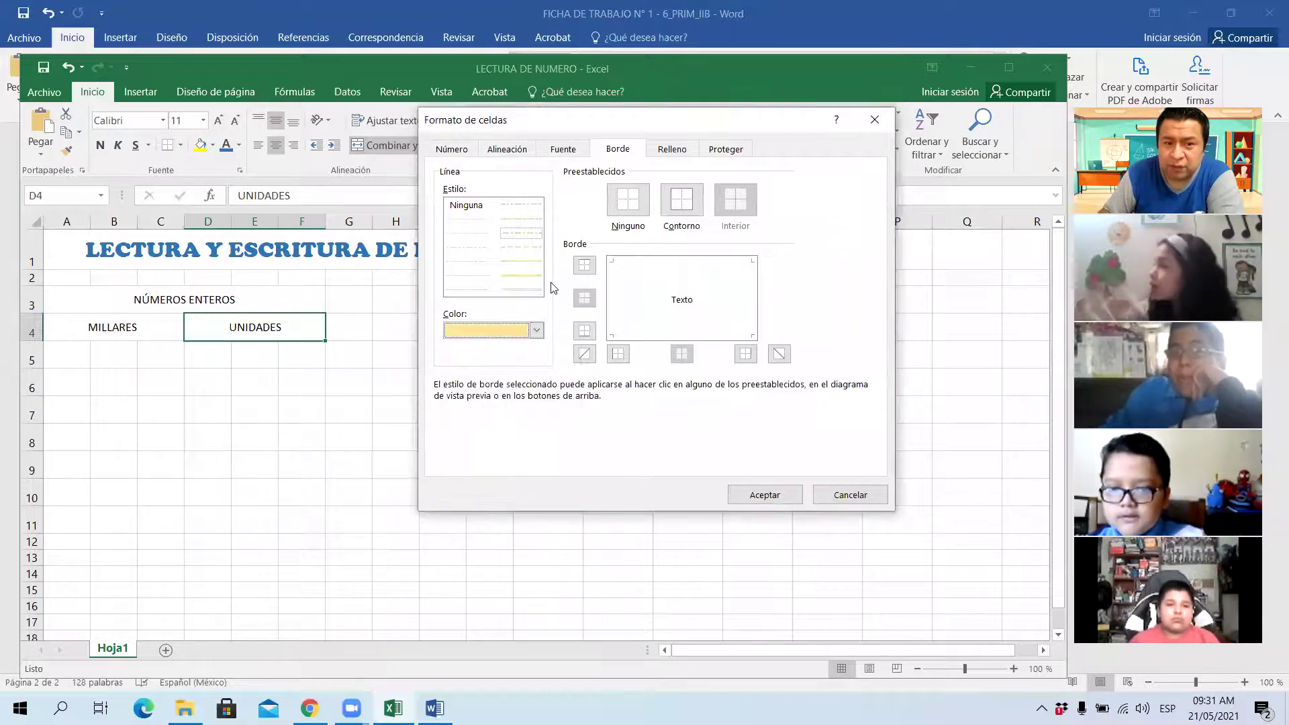
left_click(534, 248)
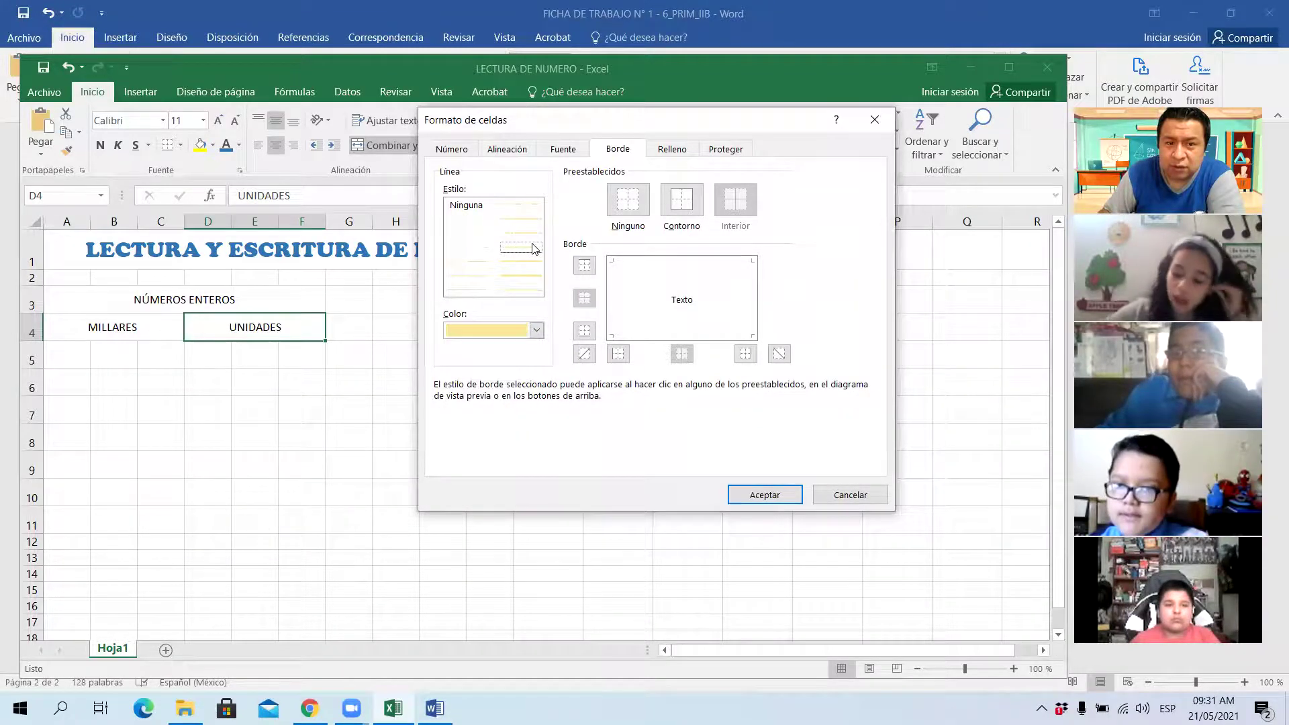
left_click(681, 199)
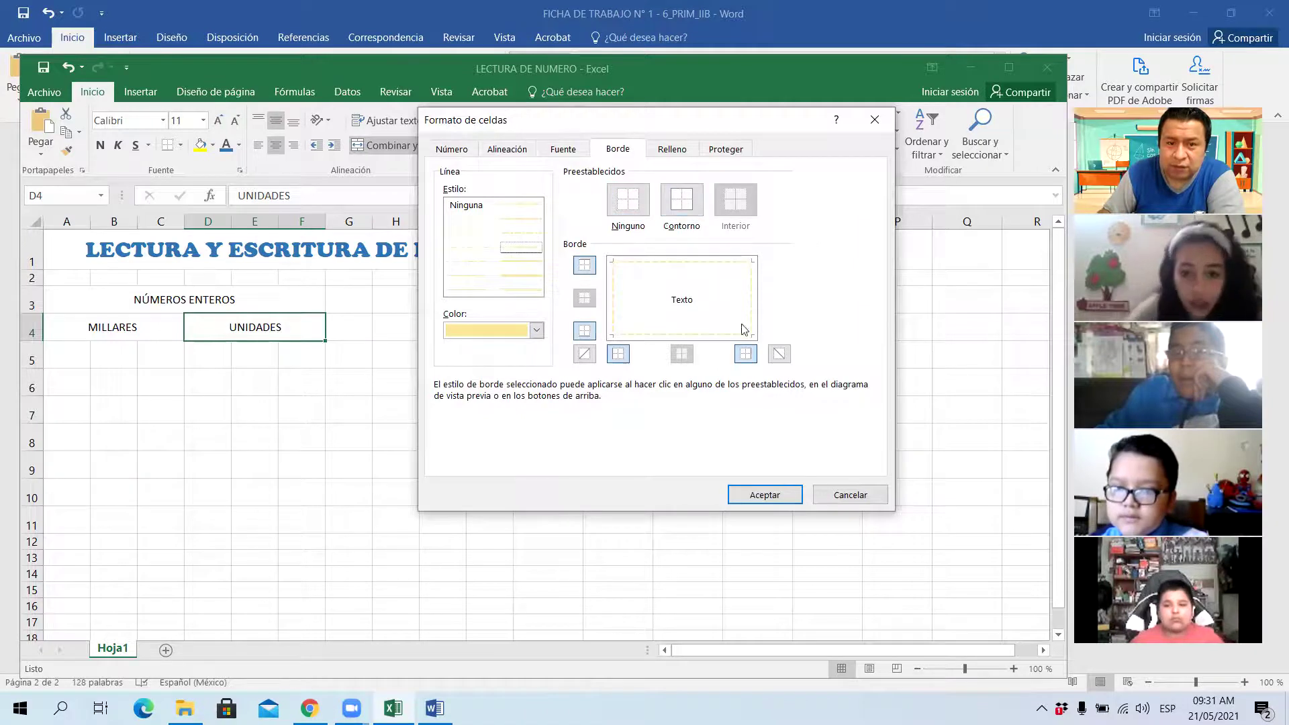
Change the Contorno border of the UNIDADES cell to a blue dashed line and accept the format
left_click(535, 330)
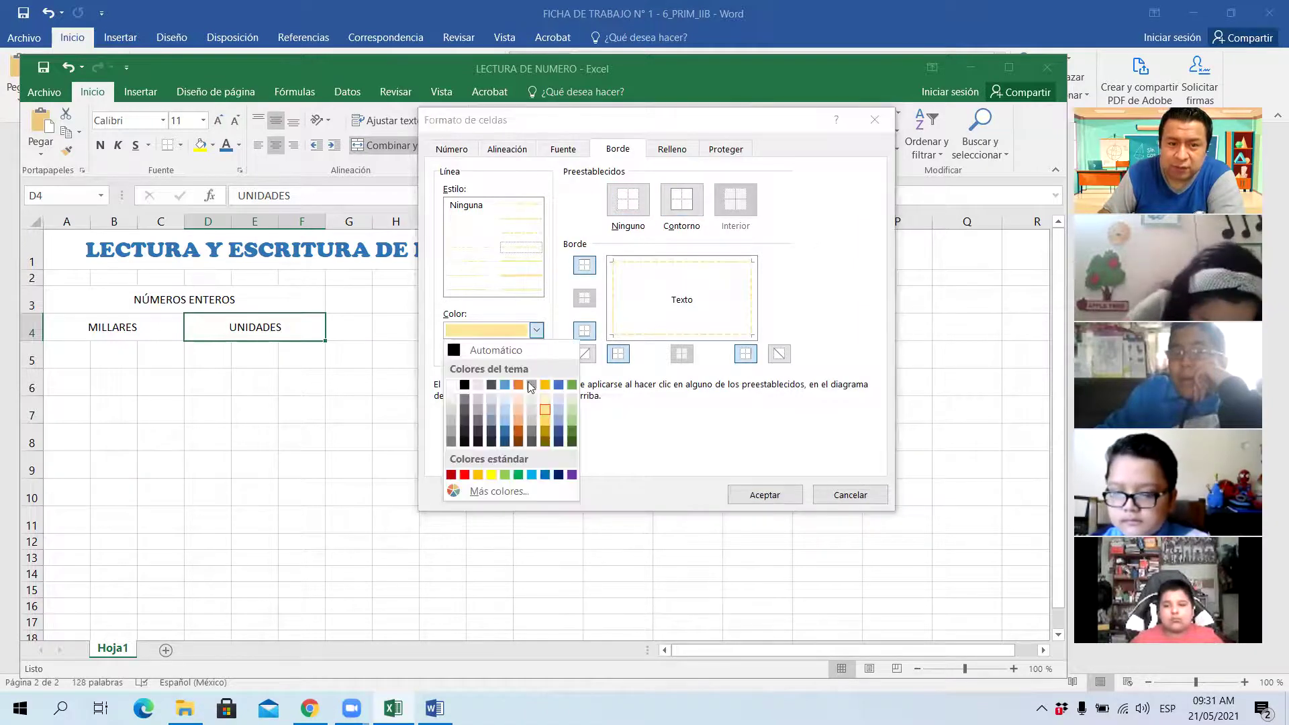
left_click(544, 474)
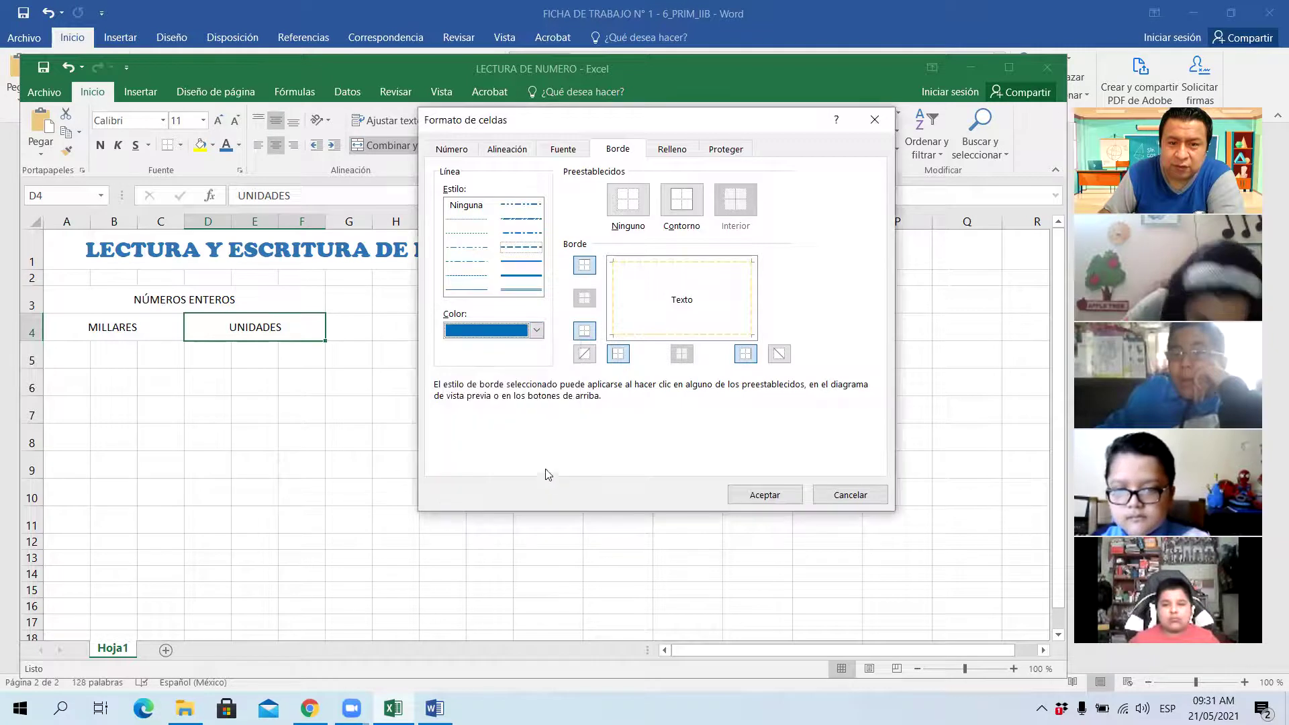
left_click(698, 196)
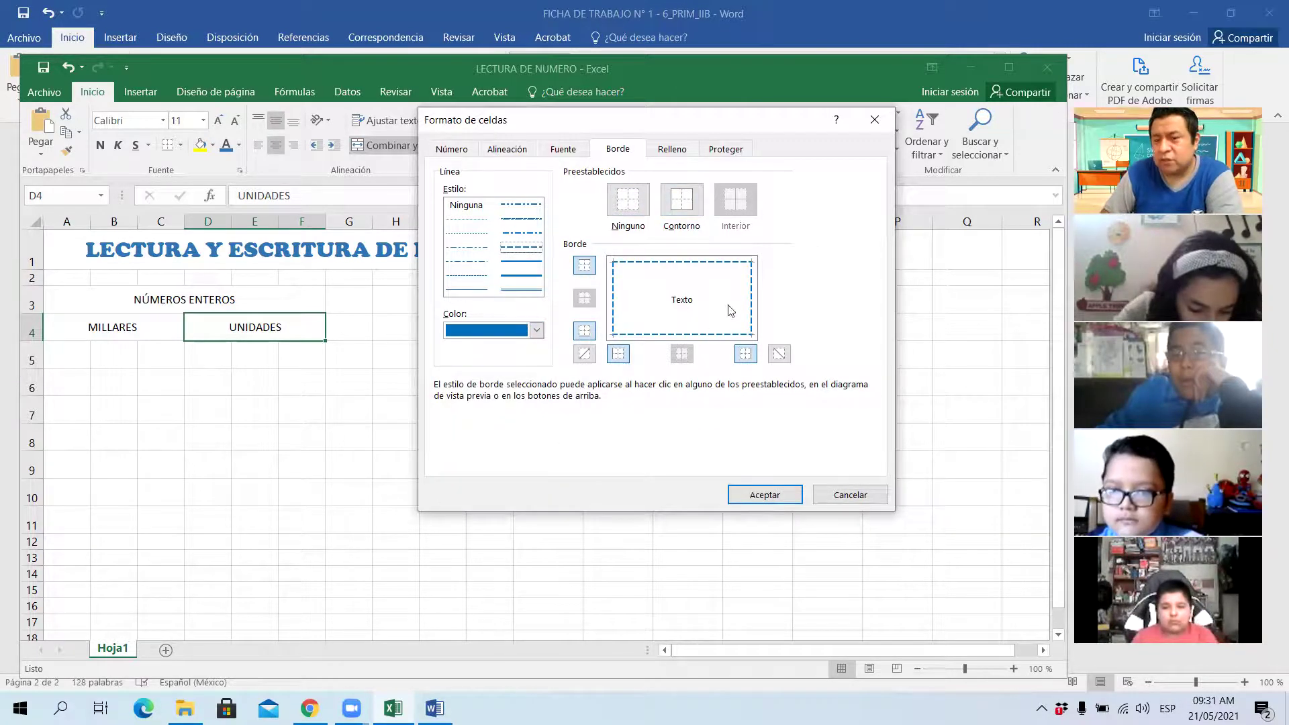
left_click(776, 494)
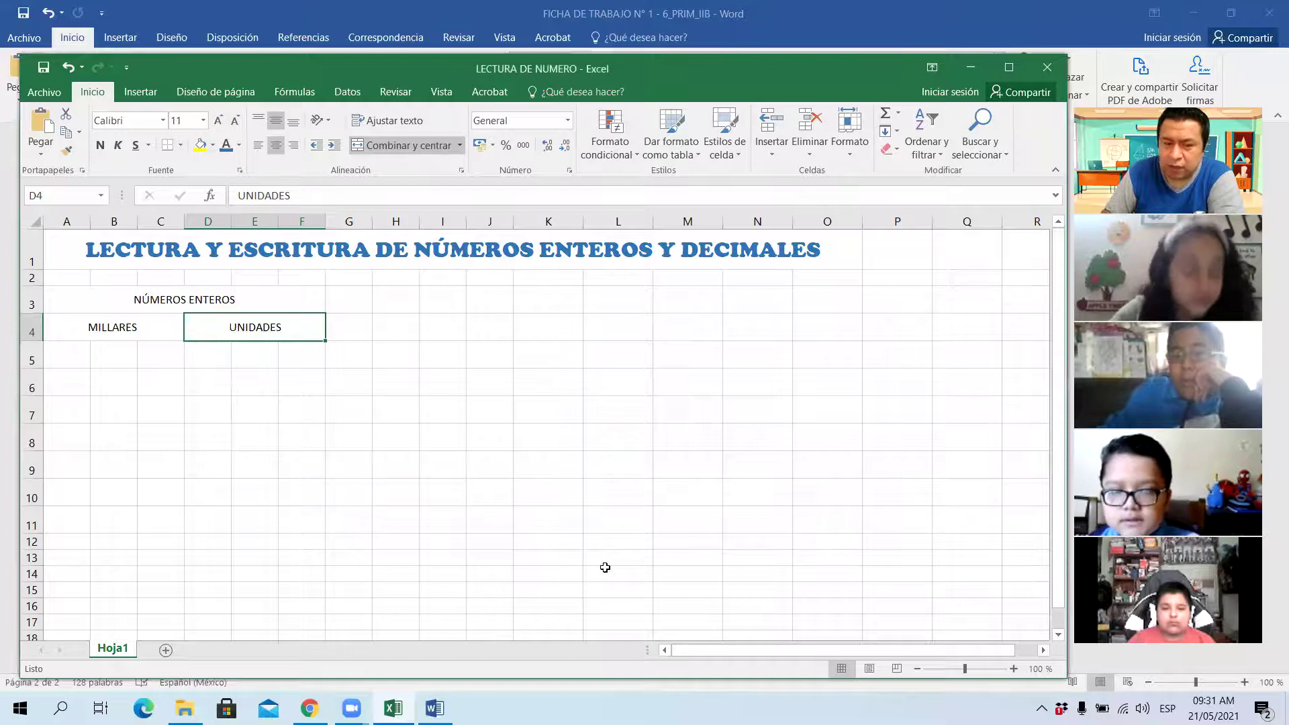
Check exercise 1 in the Word worksheet, minimize Word and return to the Excel sheet
left_click(970, 66)
scroll(1072, 228, "down", 8)
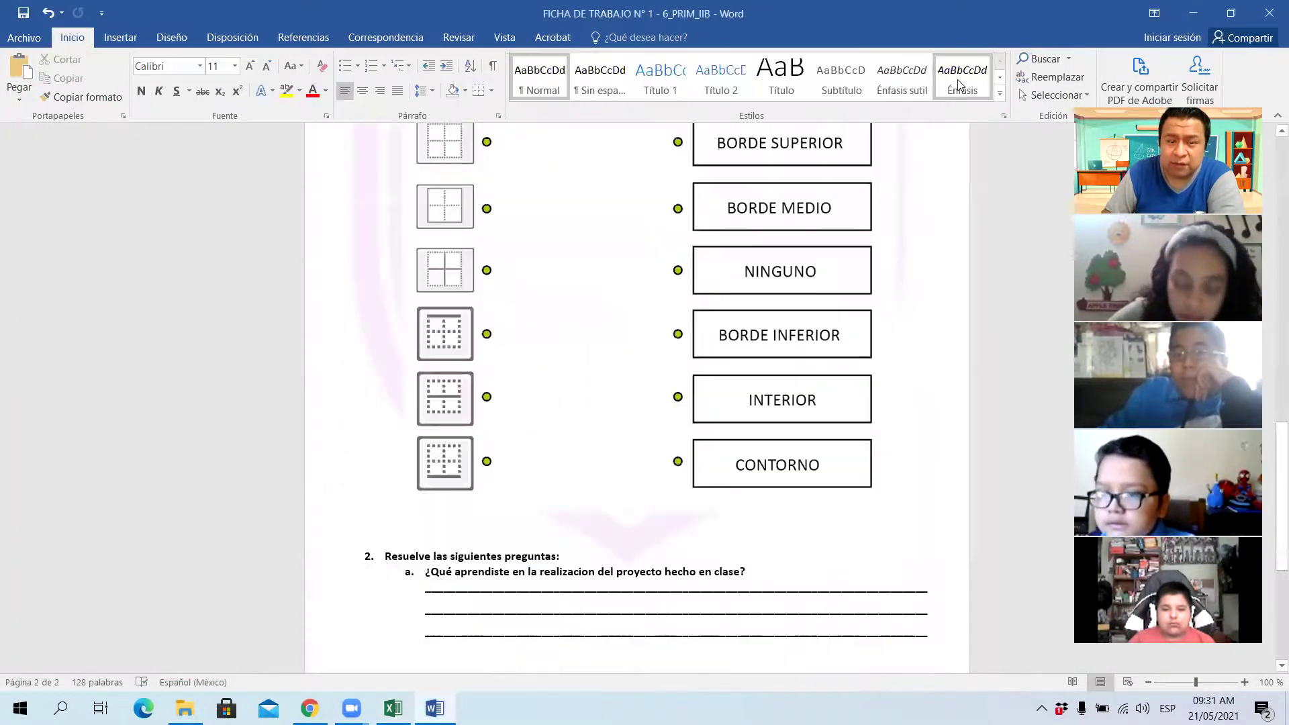
left_click(1190, 15)
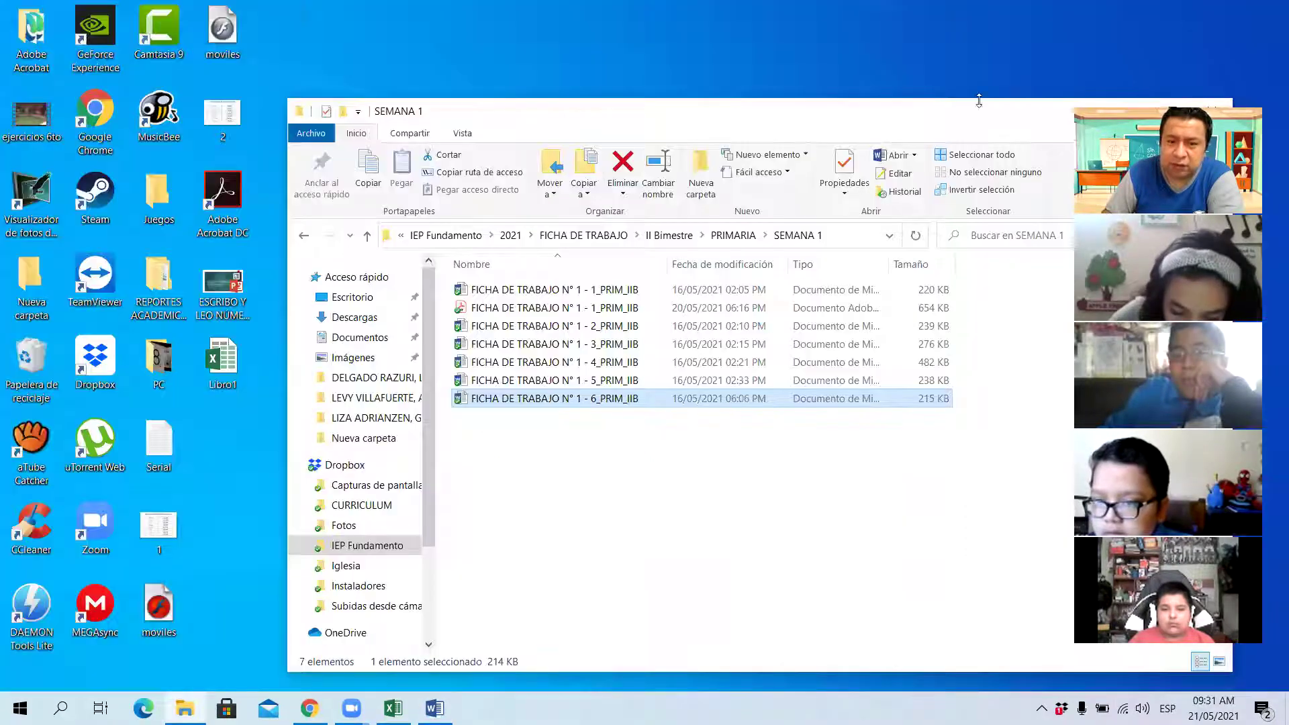
left_click(393, 708)
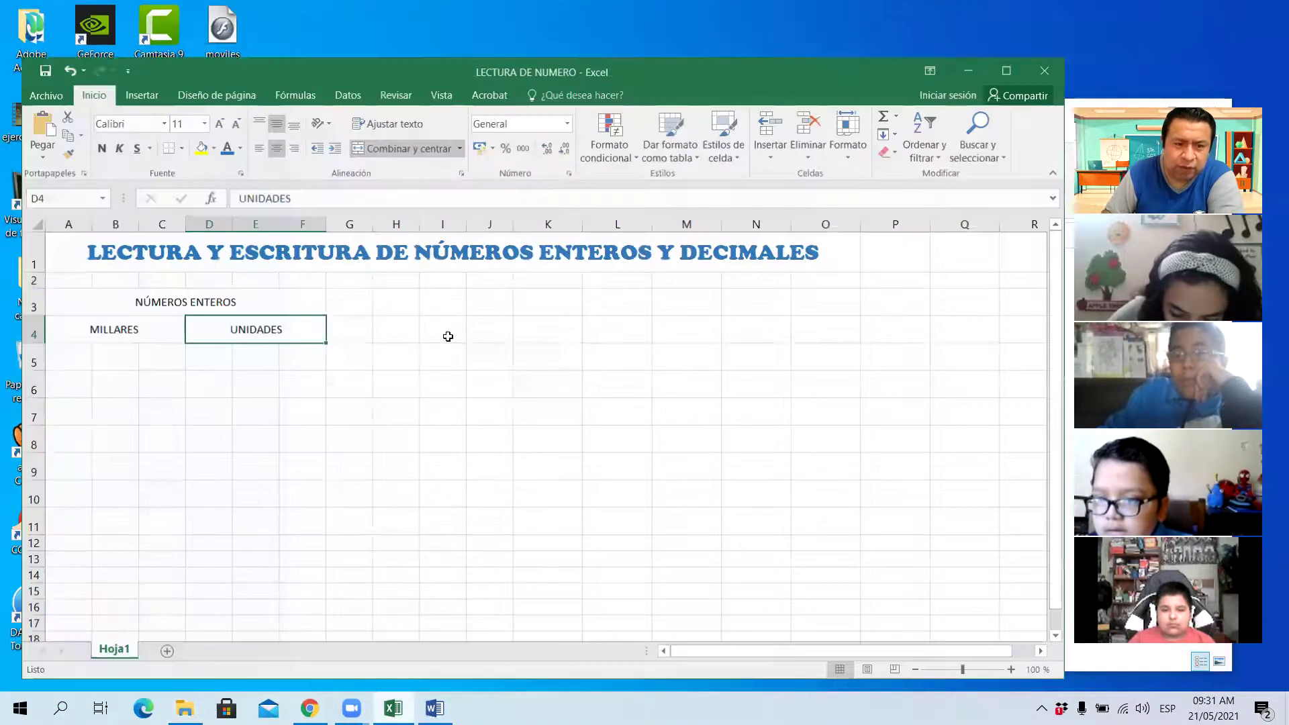
key("ctrl+c")
left_click(450, 518)
left_click(466, 541)
left_click(571, 382)
left_click(475, 331)
left_click(268, 339)
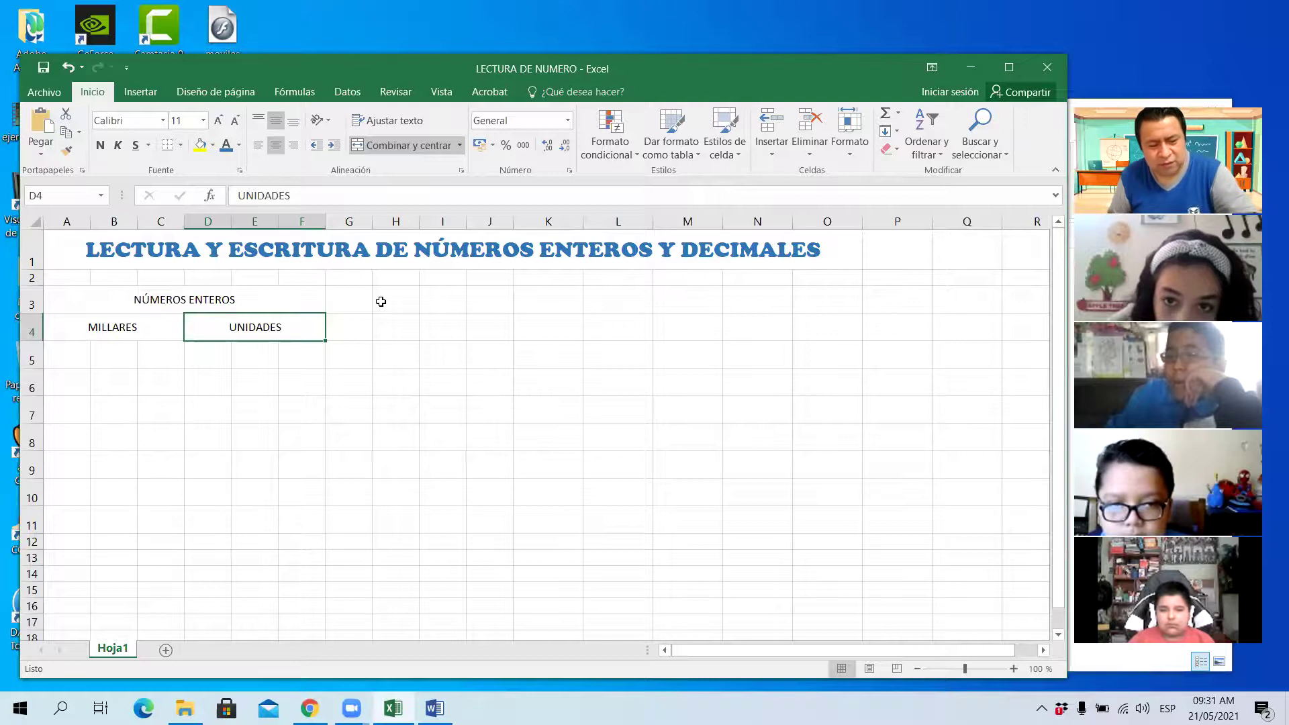
Select empty cell H6 and move the Excel window higher on the desktop
left_click(408, 376)
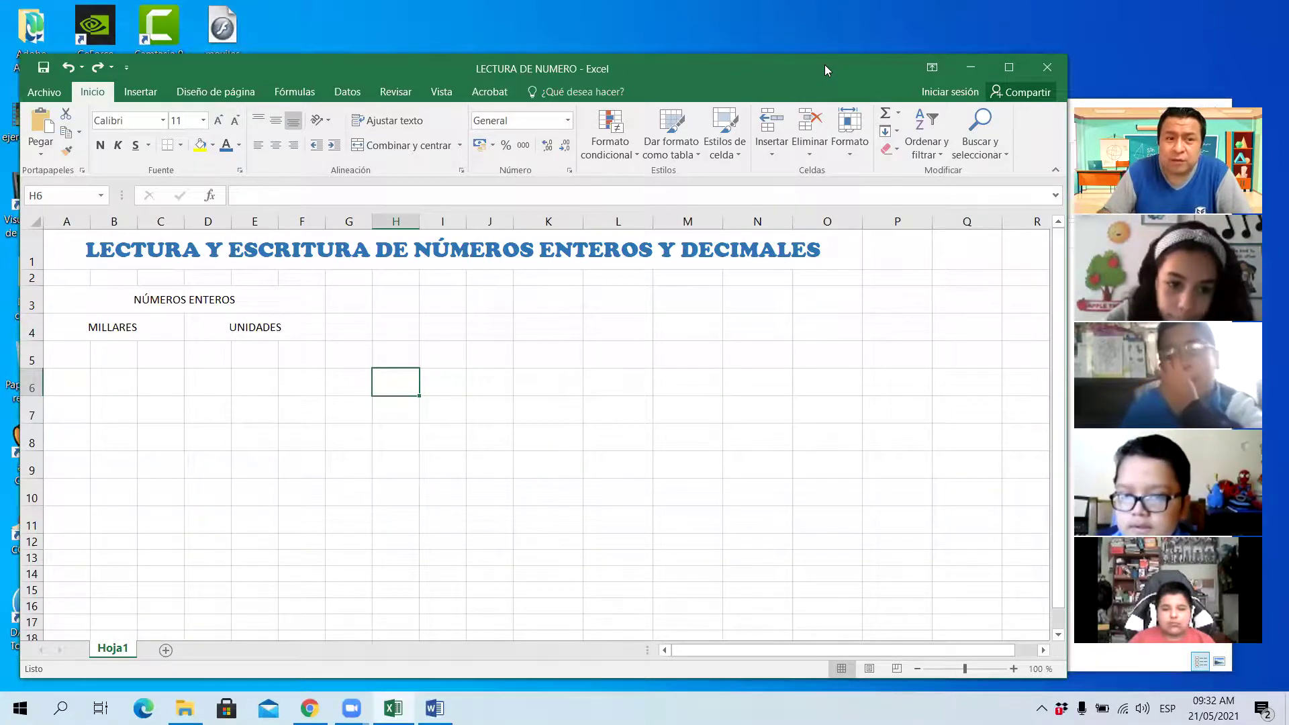
left_click_drag(826, 68, 827, 28)
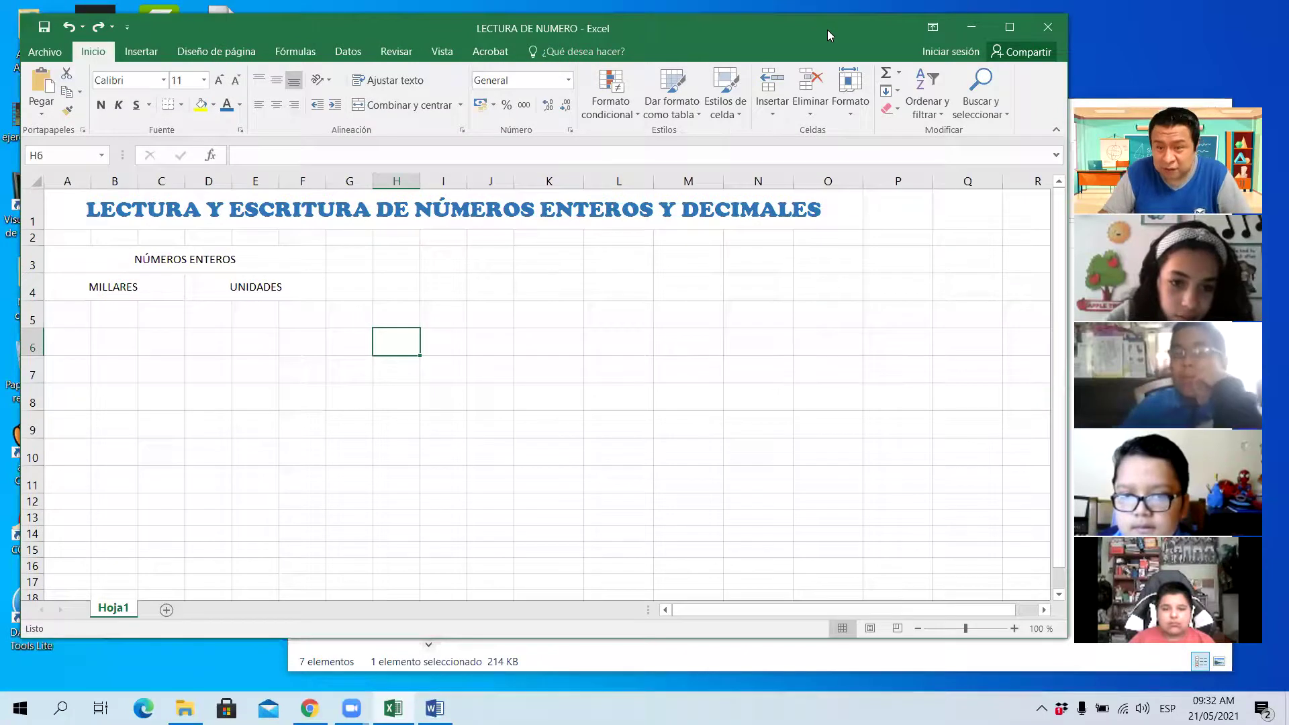